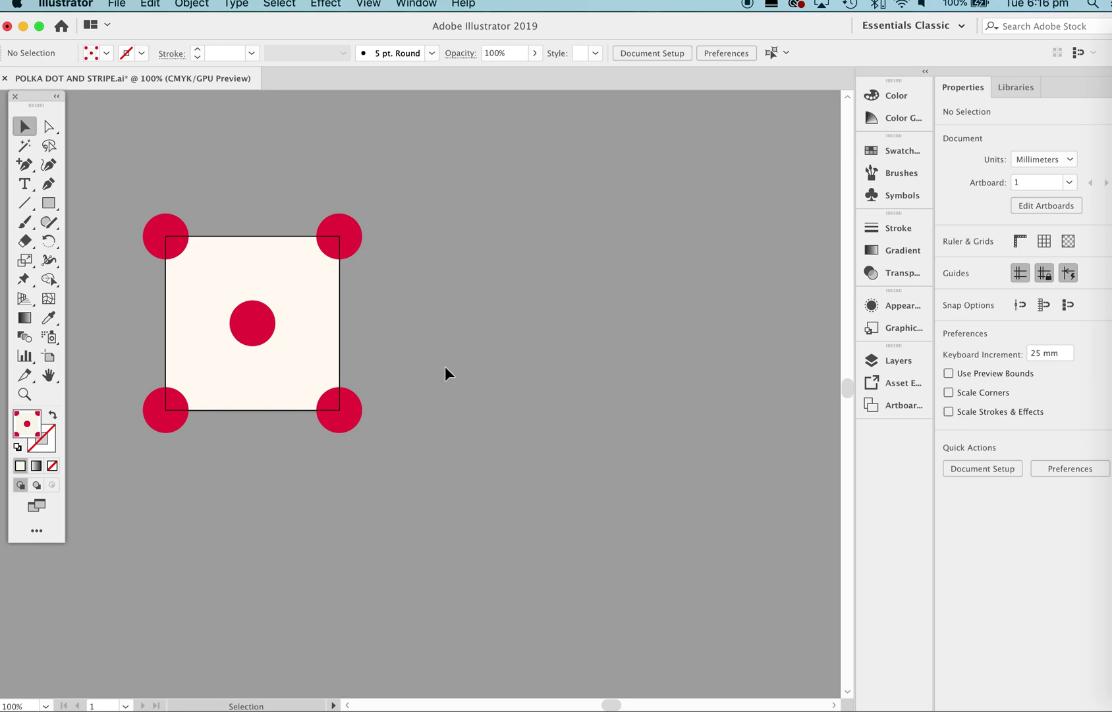
Add a new 50 mm artboard in the Artboards panel and rename it POLKA DOT DEMO
drag(355, 331, 410, 365)
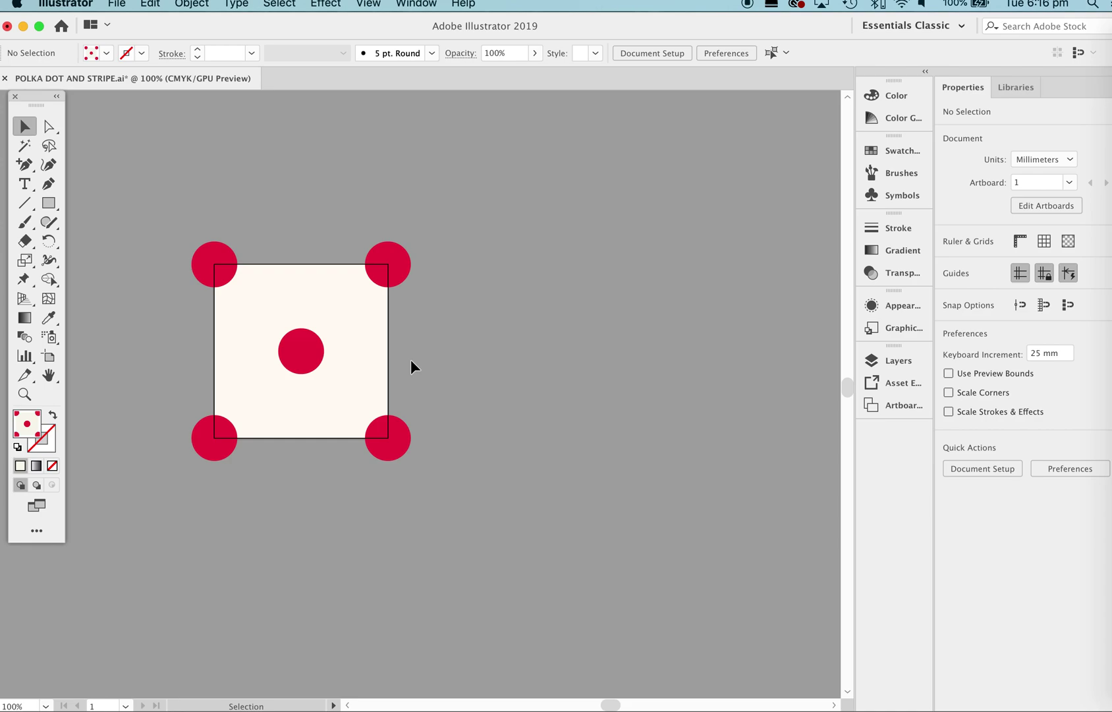
key(z)
drag(321, 315, 390, 358)
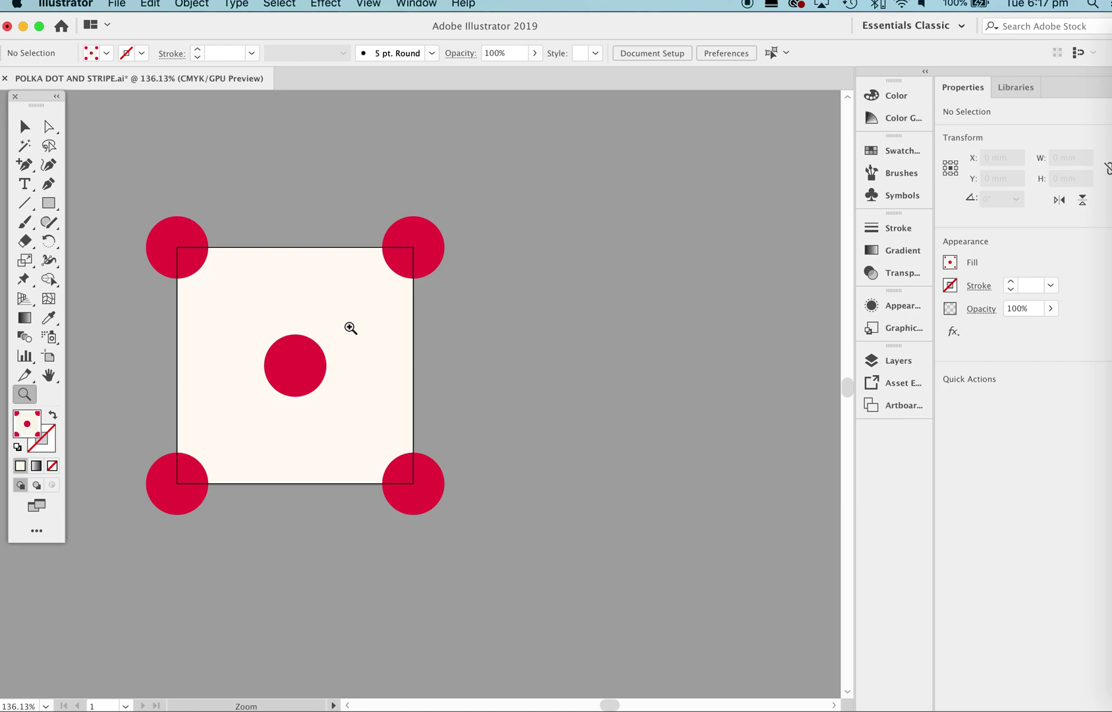
key(space)
drag(325, 369, 285, 369)
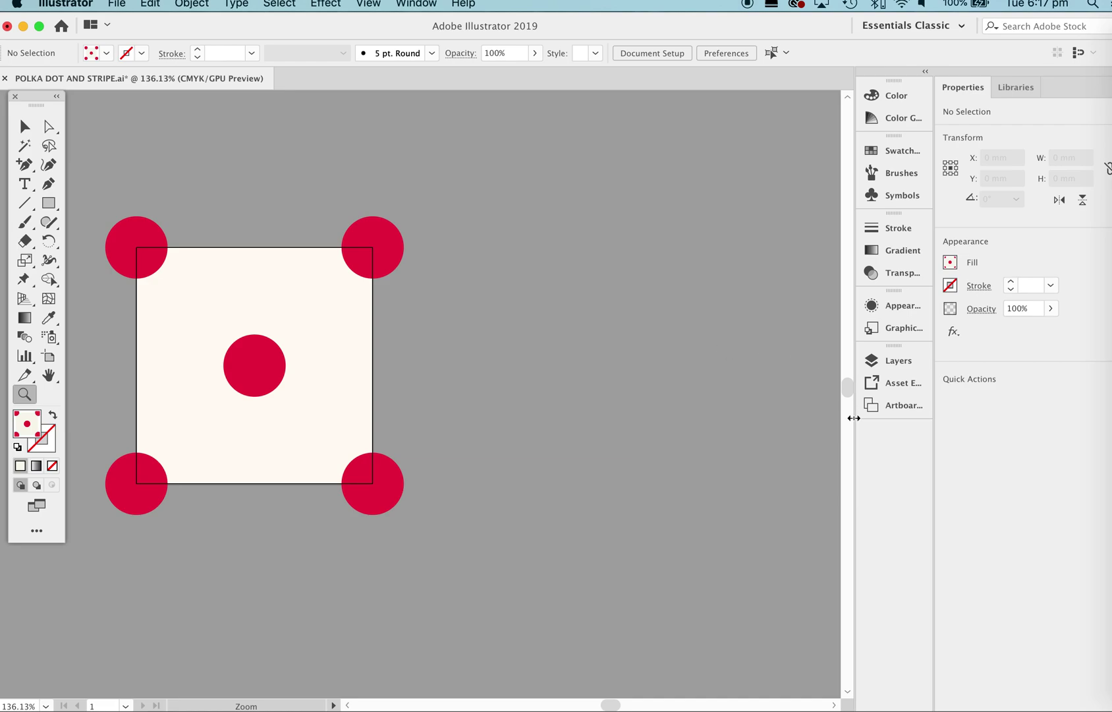
click(878, 409)
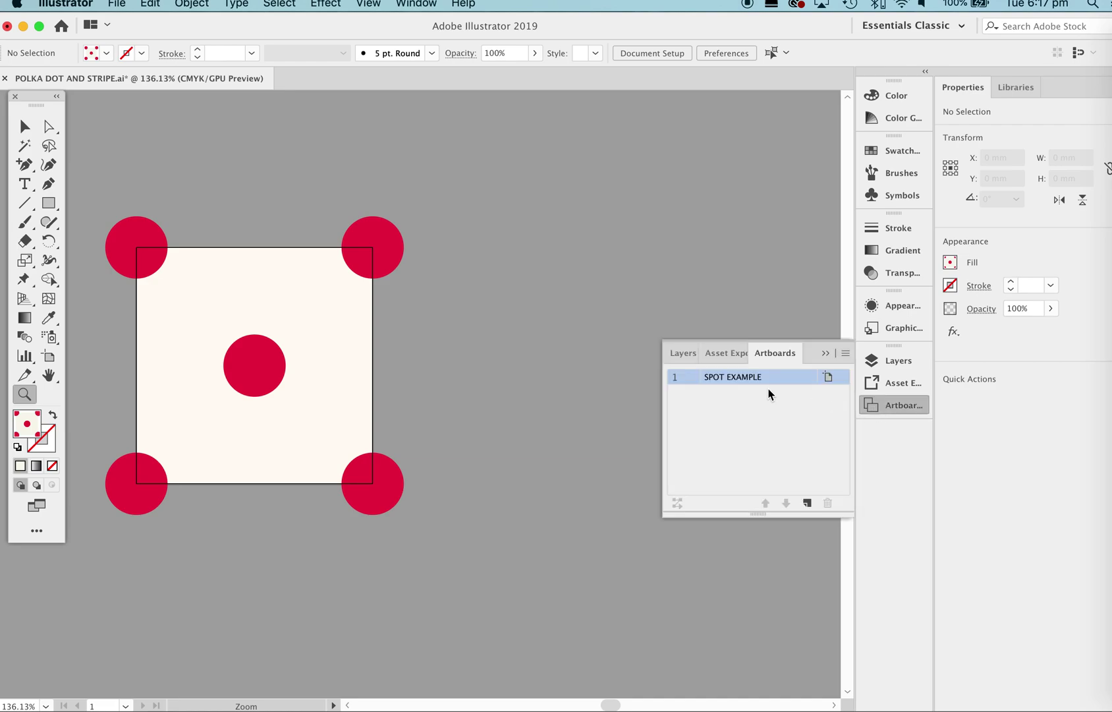
click(807, 504)
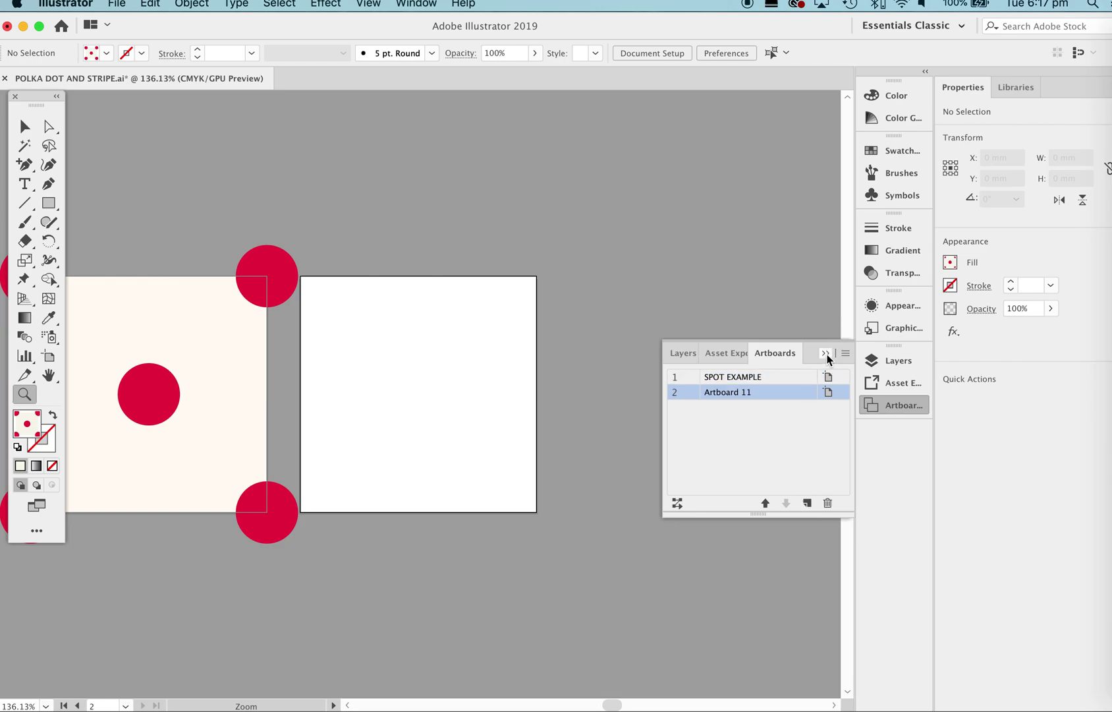
double_click(721, 398)
double_click(721, 394)
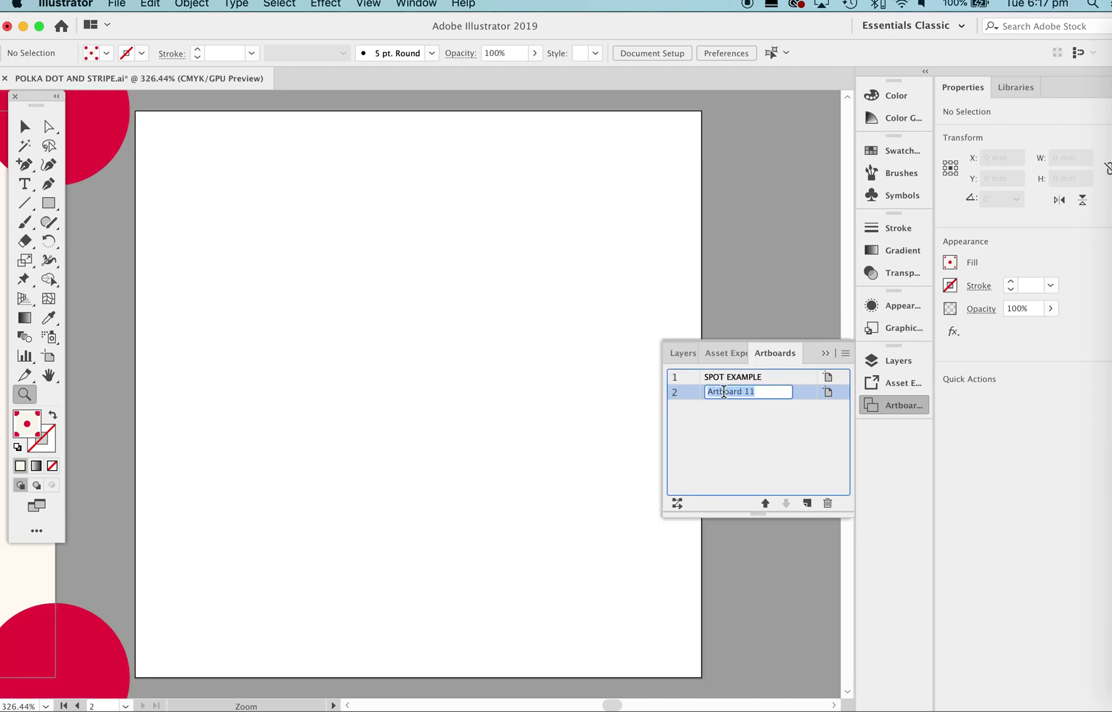
text(POLKA DOT DEMO)
key(Return)
click(825, 353)
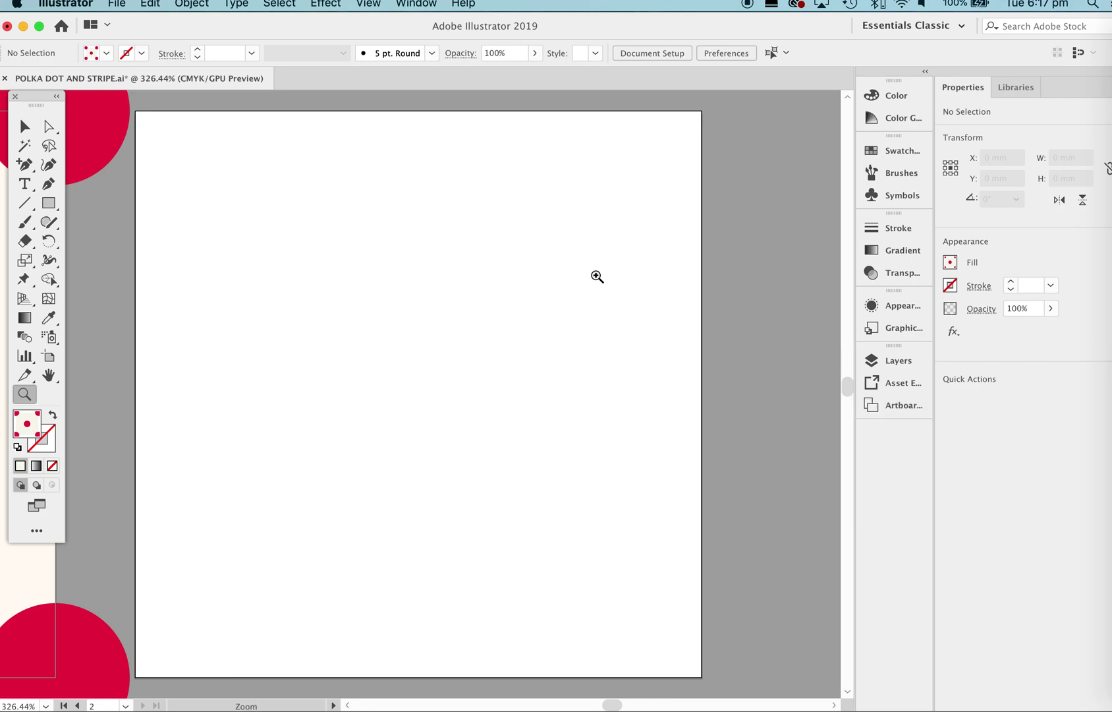
Move the POLKA DOT DEMO artboard further right of the dotted tile with the Artboard tool
drag(479, 344, 402, 424)
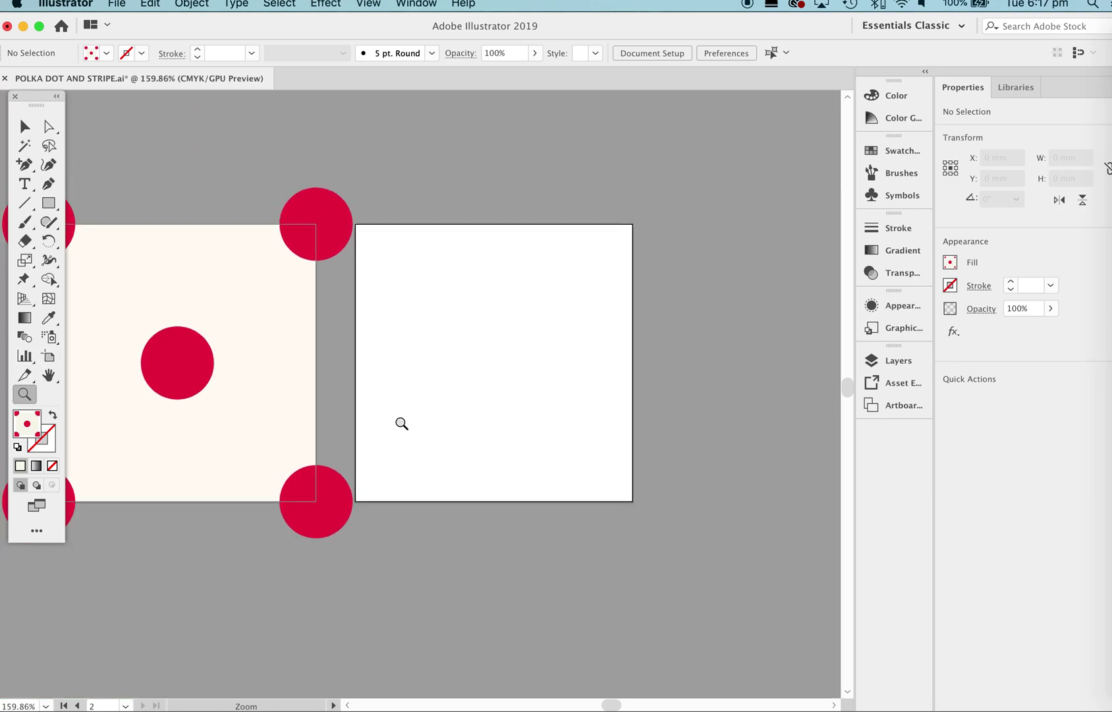
click(51, 362)
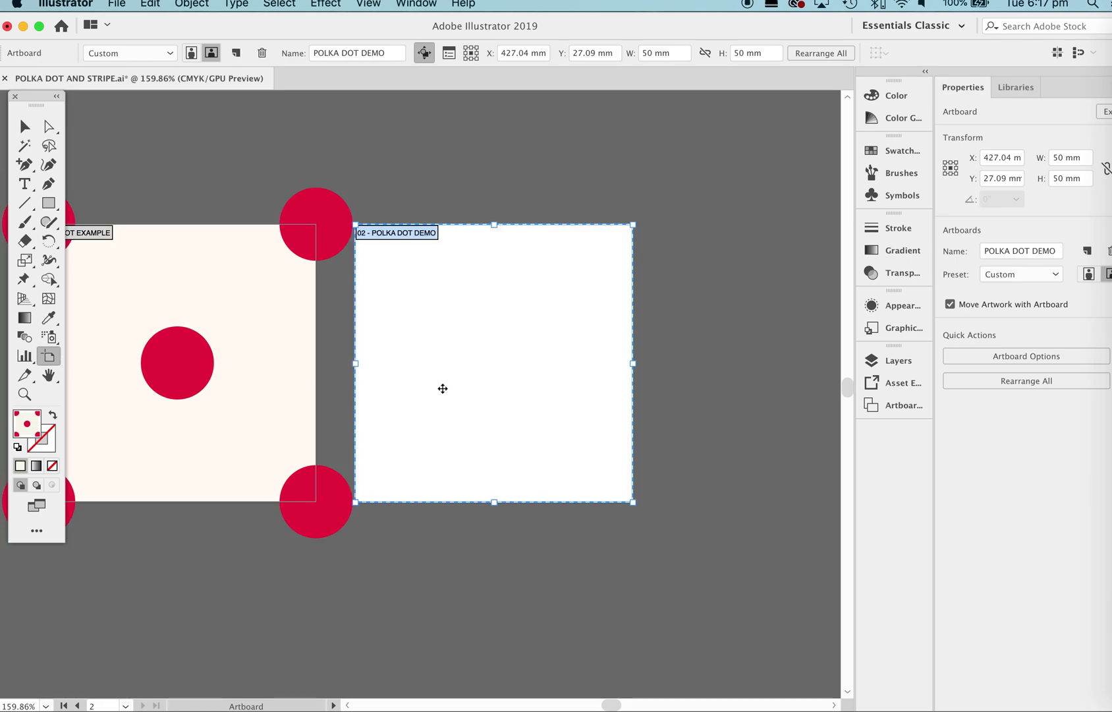
drag(442, 388, 638, 400)
scroll(641, 387, right, 5)
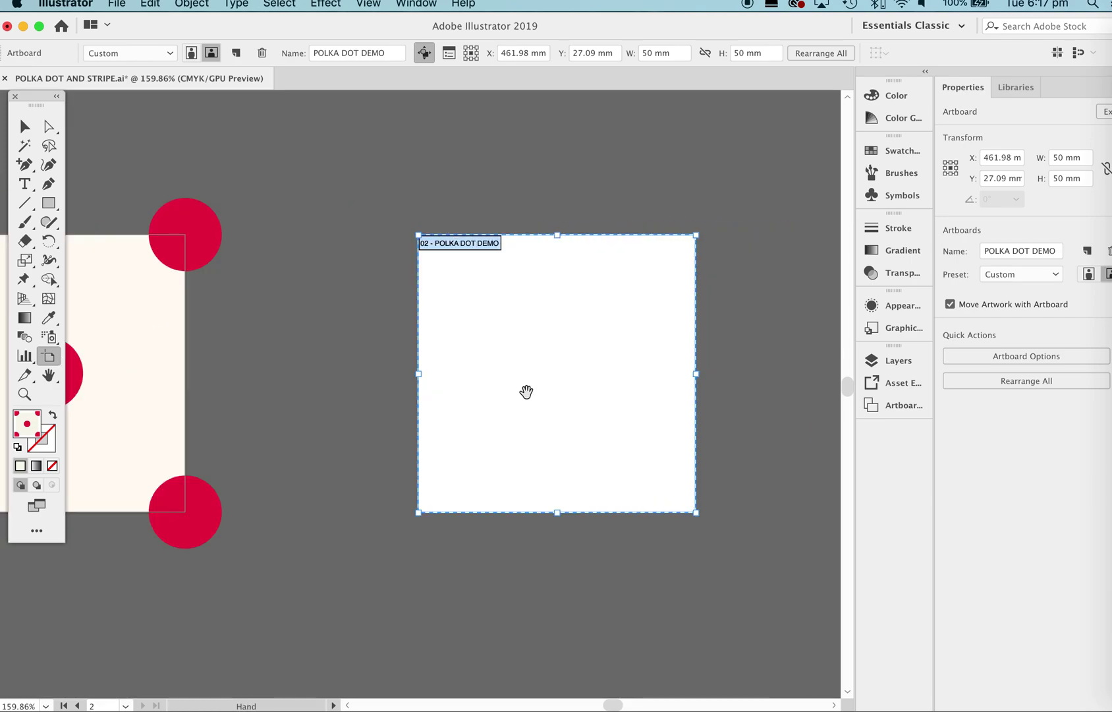
drag(519, 397, 556, 397)
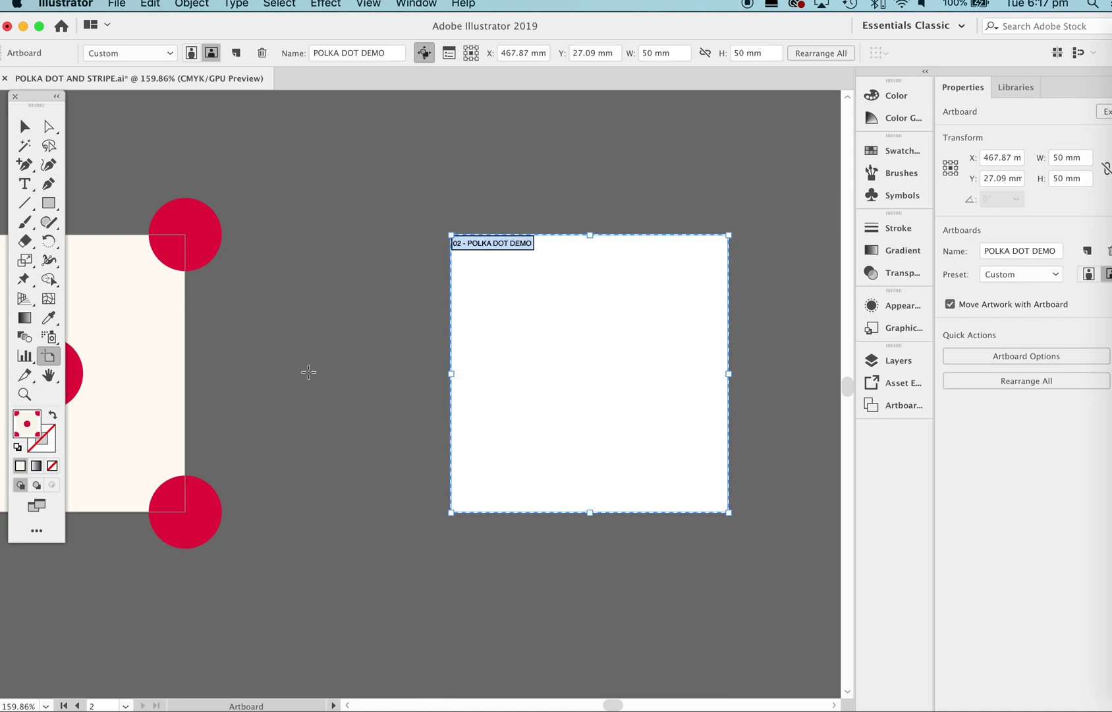
scroll(308, 373, left, 5)
drag(338, 353, 288, 348)
key(Escape)
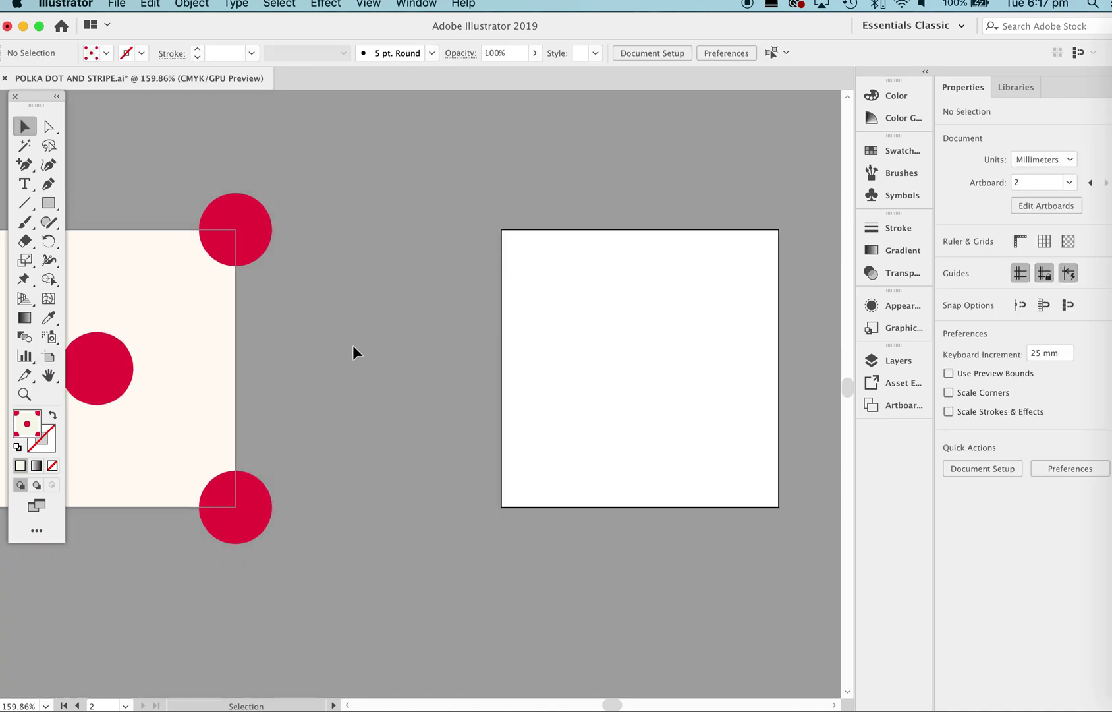
key(z)
alt+click(560, 388)
scroll(561, 387, right, 3)
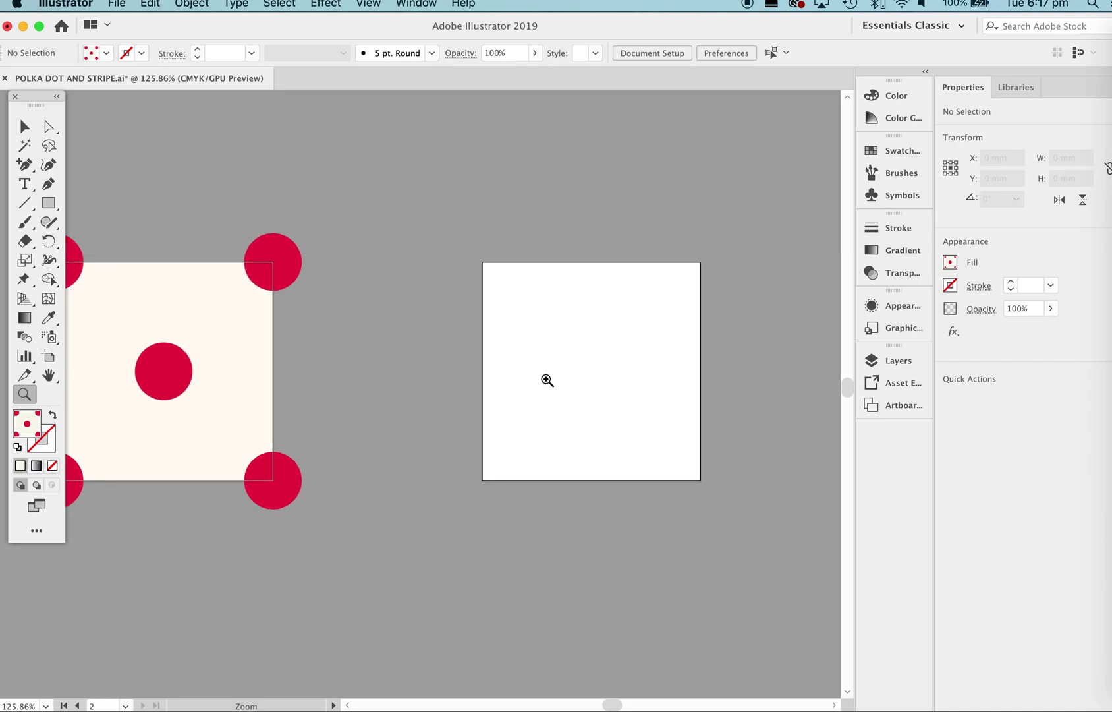
scroll(405, 358, left, 3)
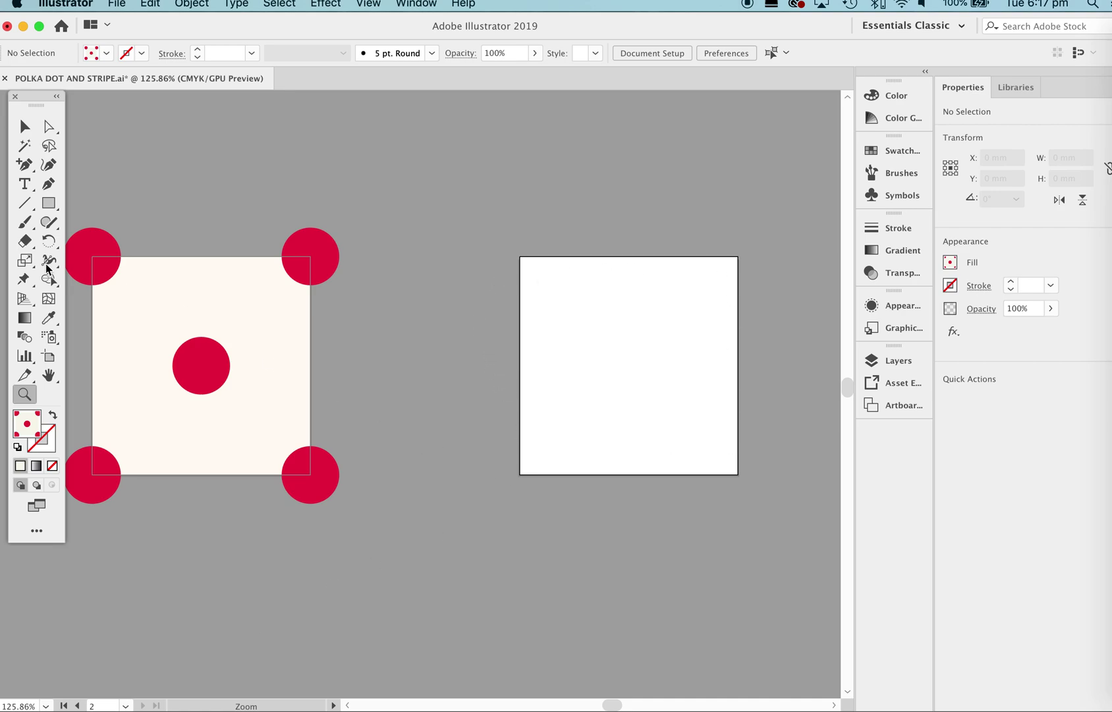
click(48, 356)
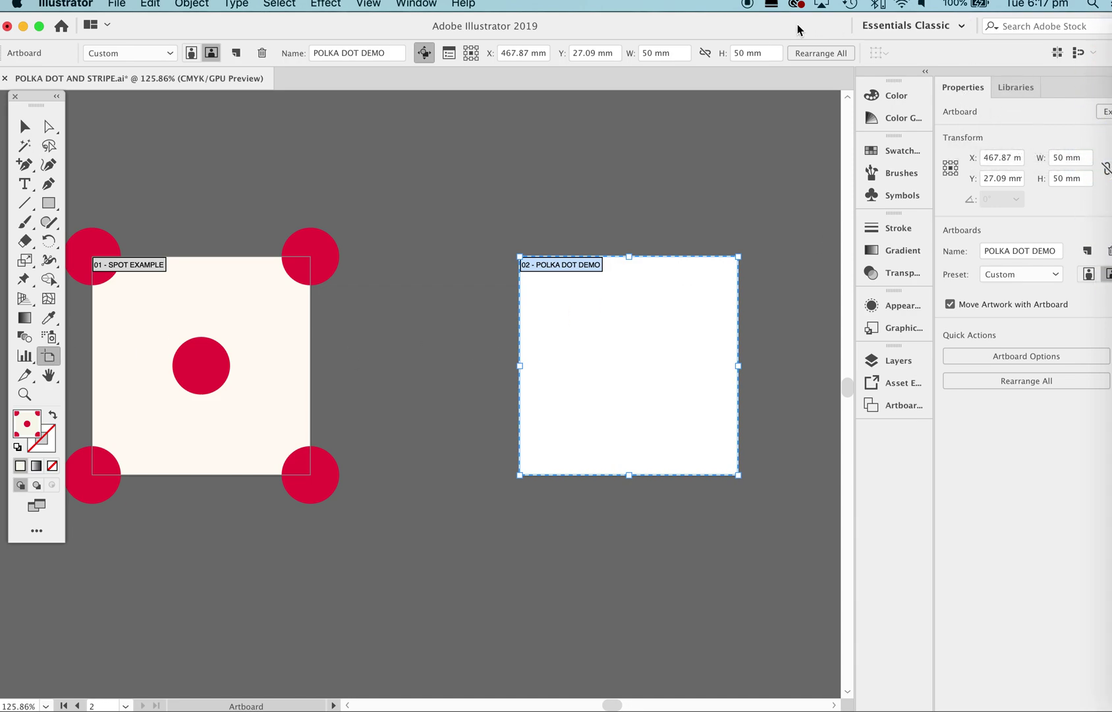
drag(808, 28, 797, 29)
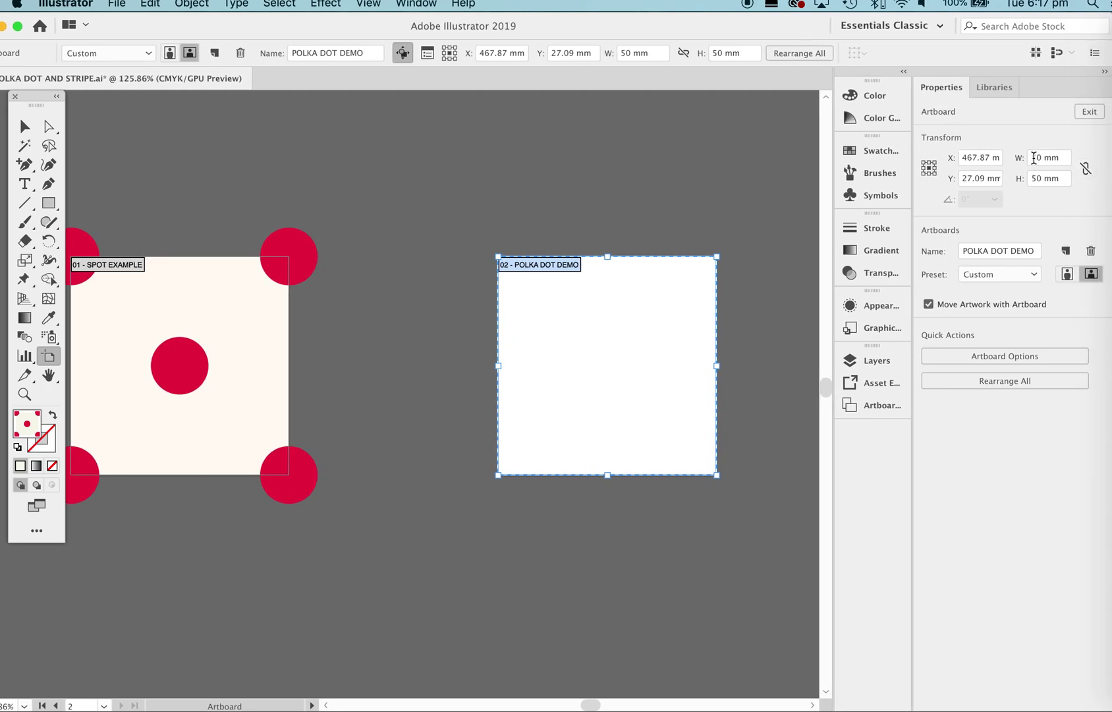
click(1028, 159)
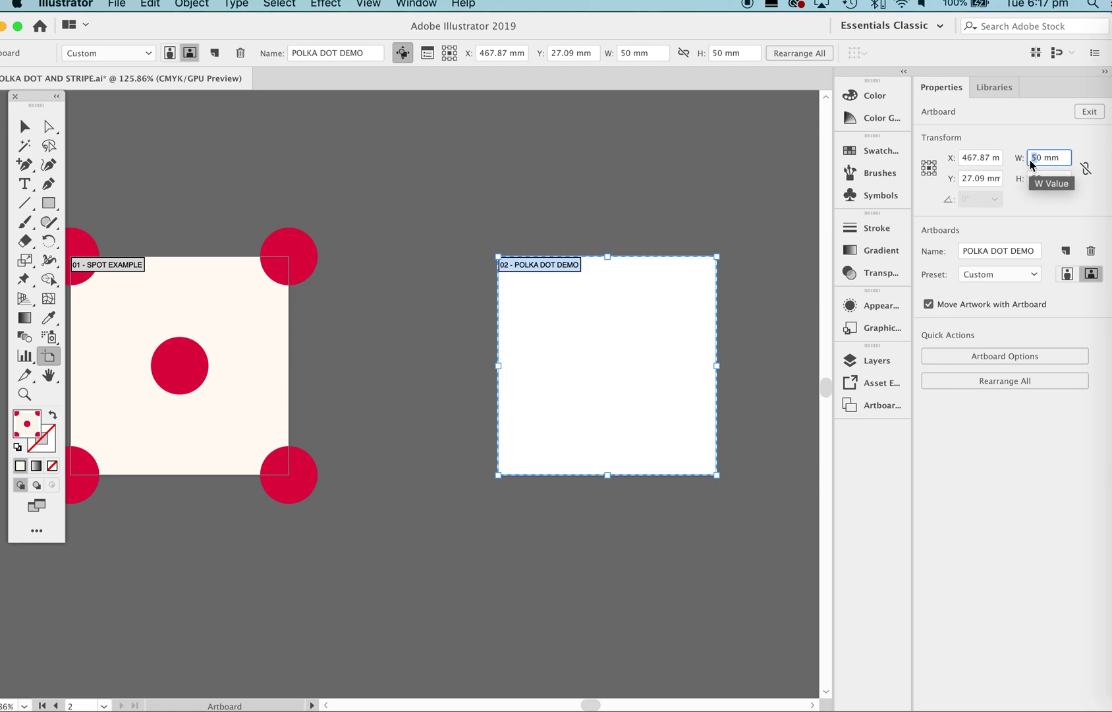
text(10)
click(1036, 178)
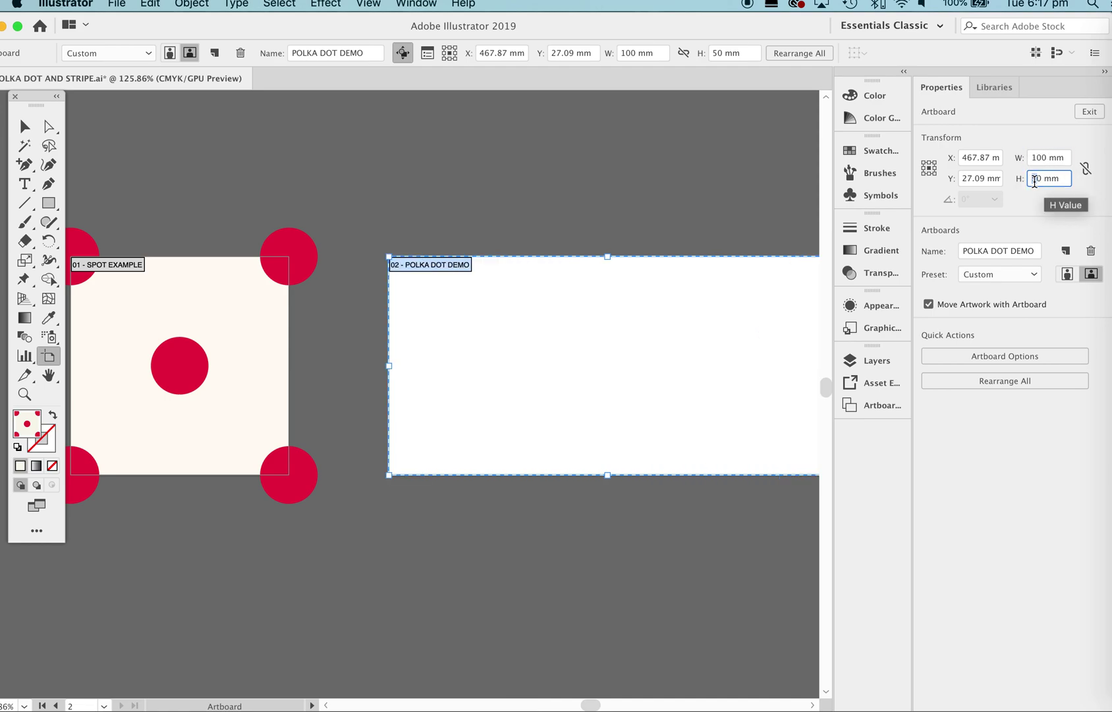
text(10)
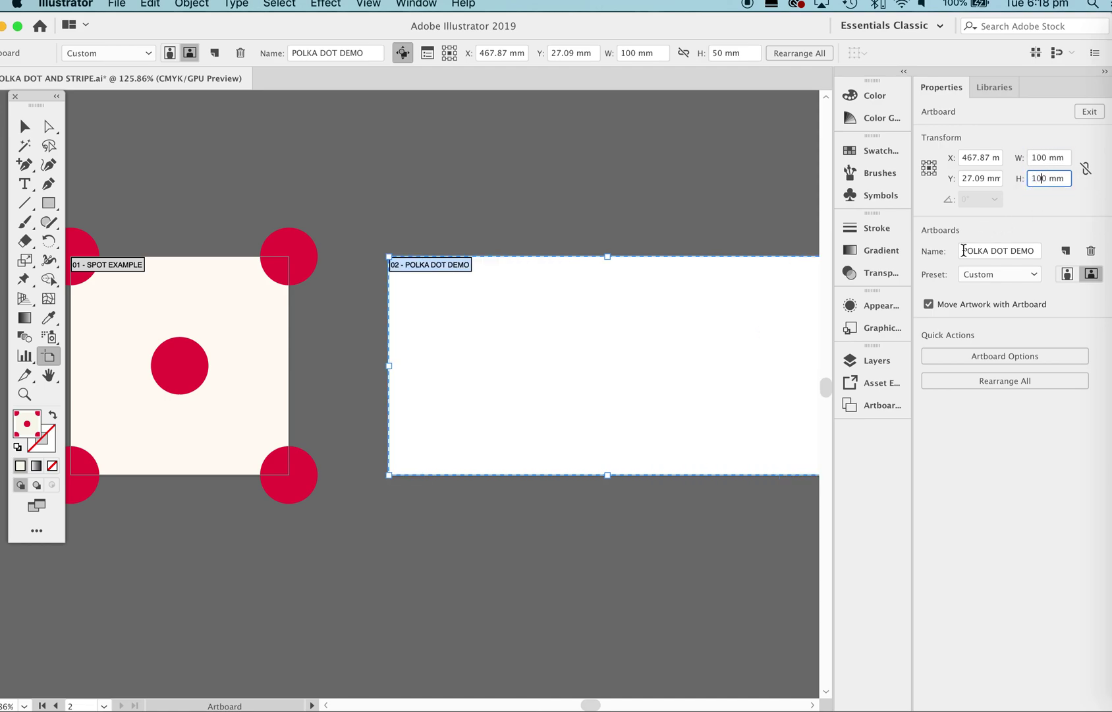
key(Return)
key(space)
drag(698, 305, 586, 313)
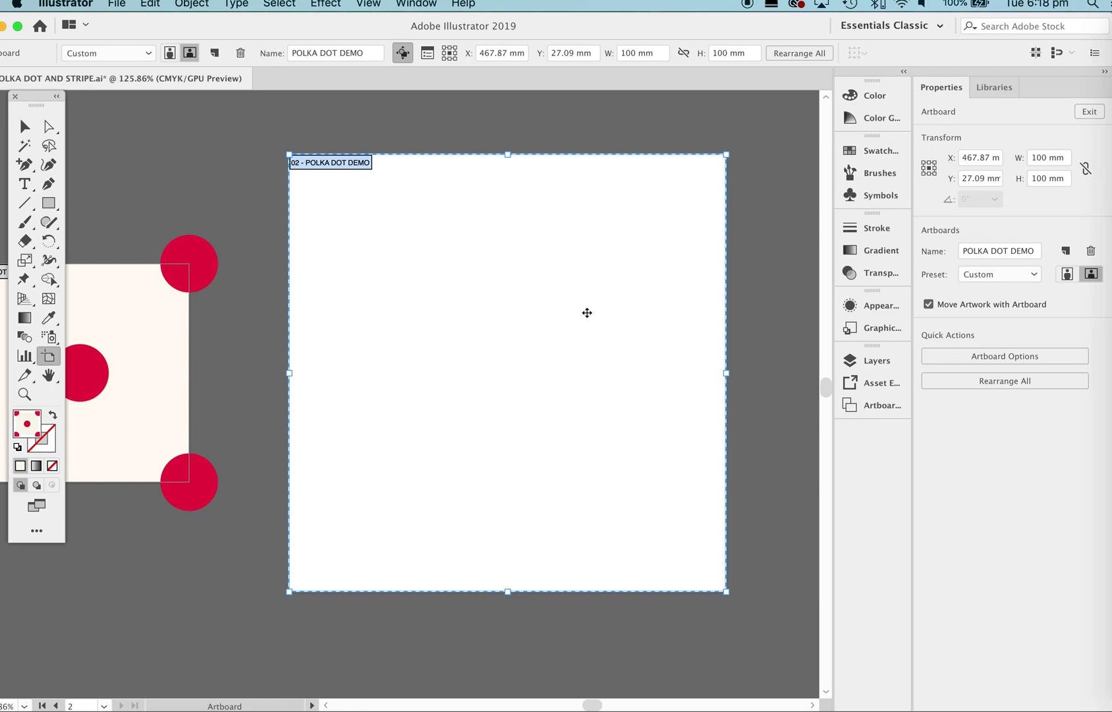
key(super+z)
key(super+z)
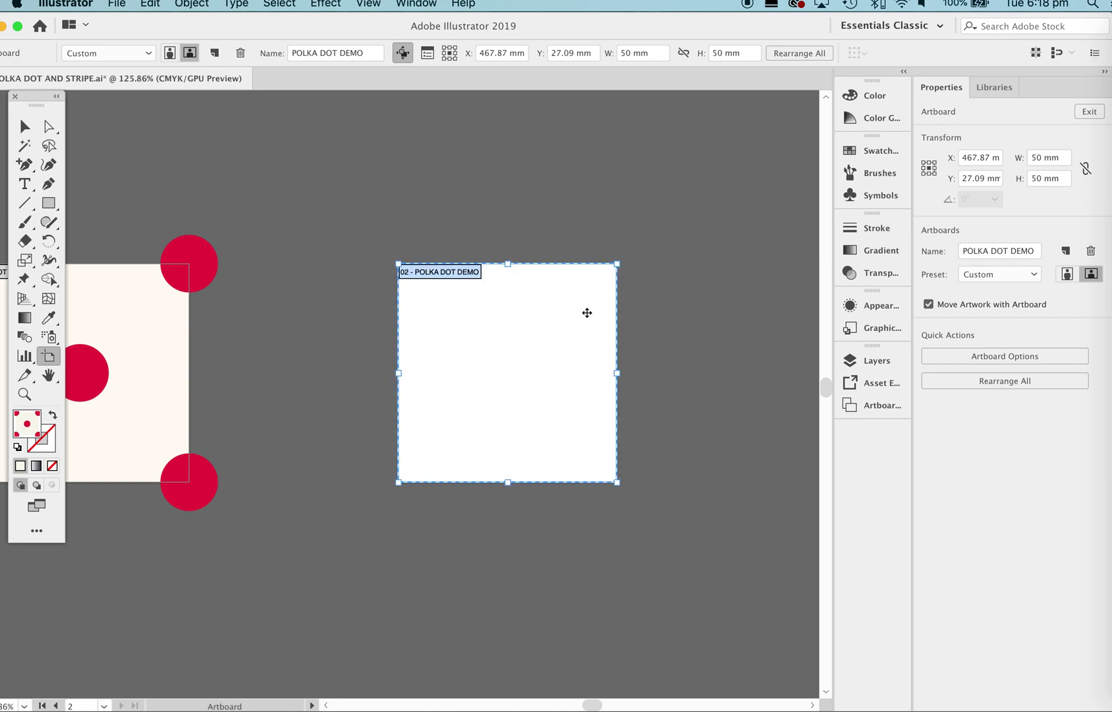
key(Escape)
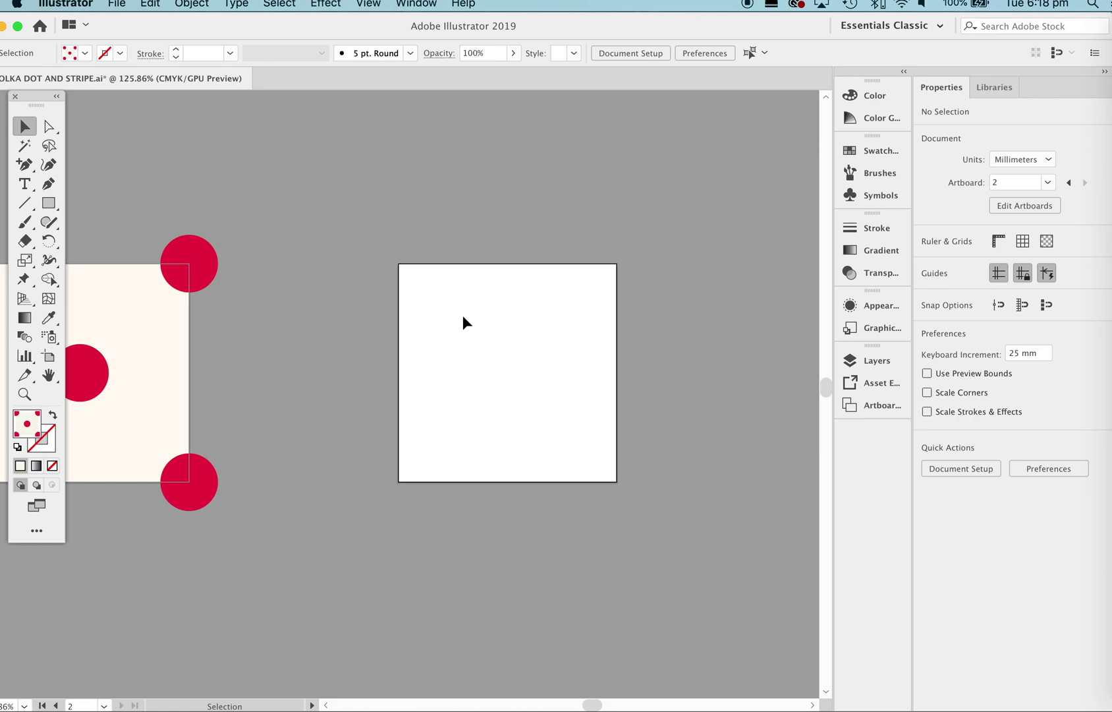
click(51, 206)
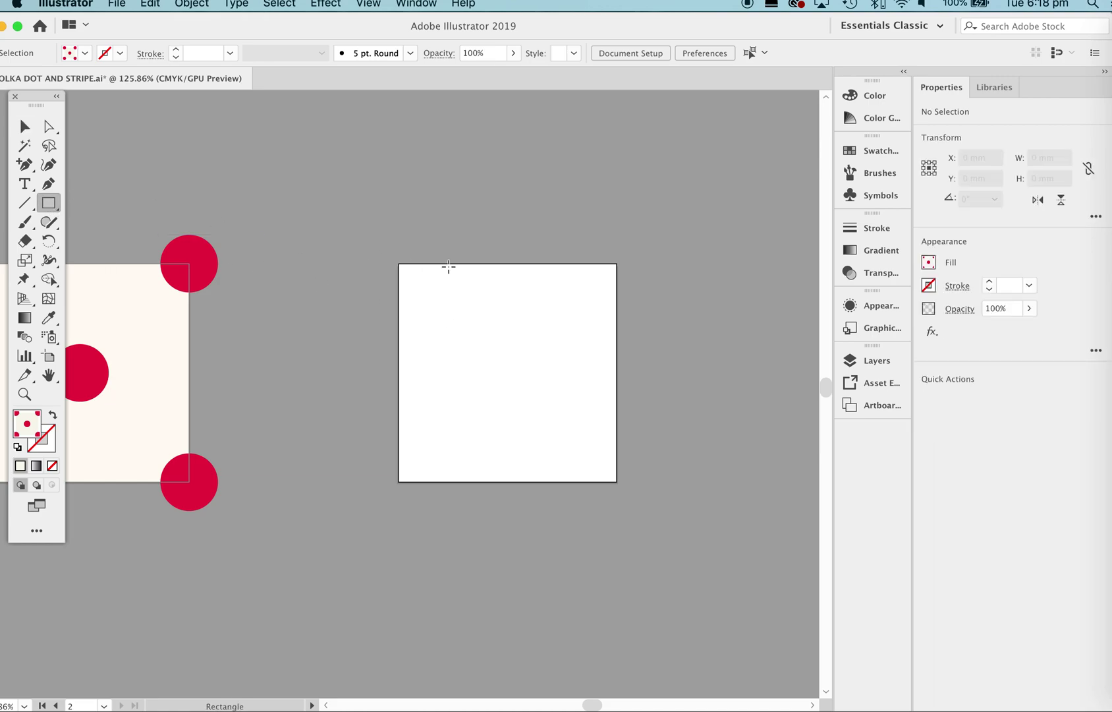
Create a 50 × 50 mm rectangle by entering exact width and height
click(407, 213)
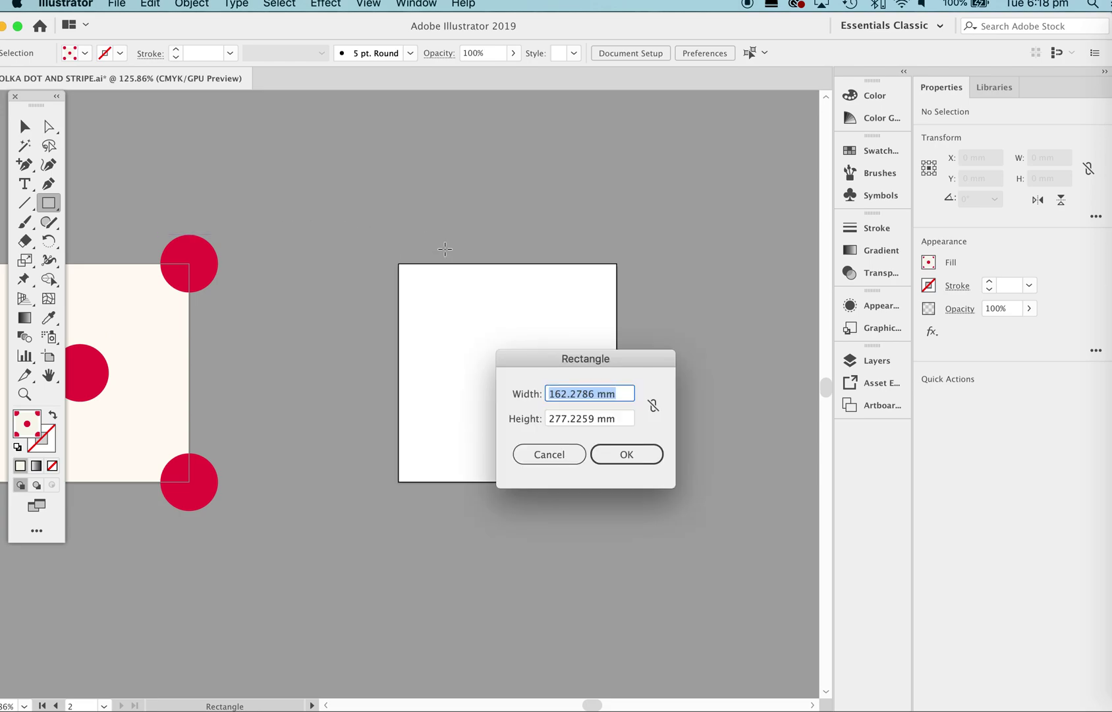
click(597, 394)
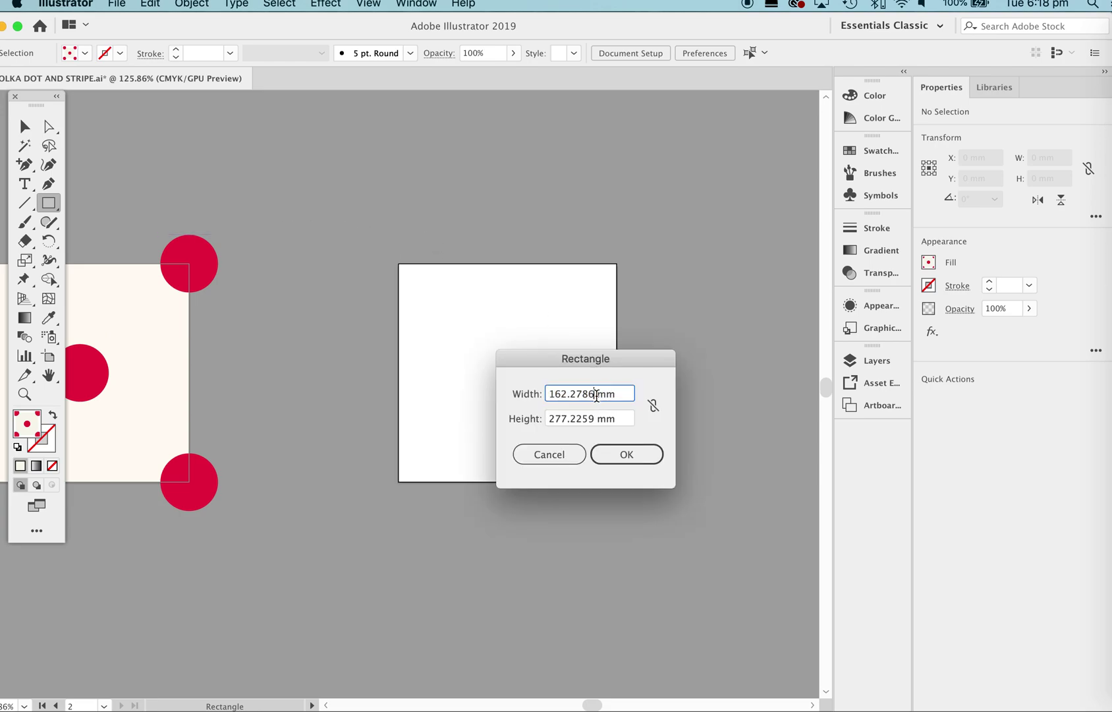
drag(596, 394, 531, 393)
text(50)
drag(595, 419, 551, 418)
text(50)
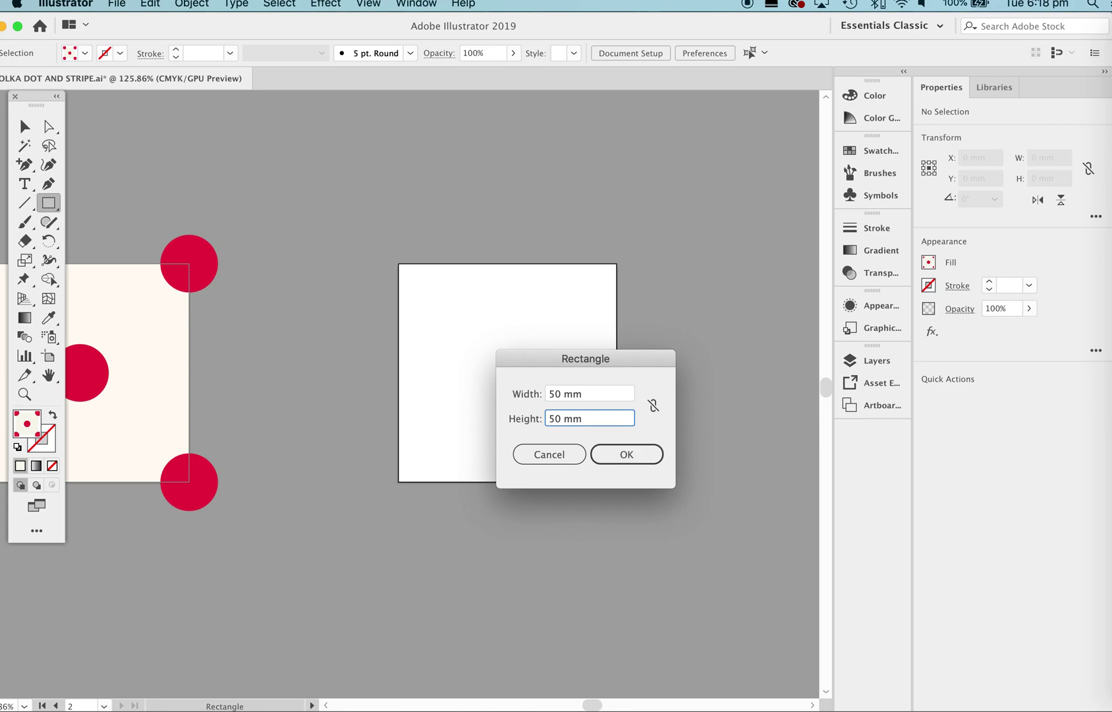
key(Return)
Fill the rectangle with the example tile's cream colour using the Eyedropper
click(880, 150)
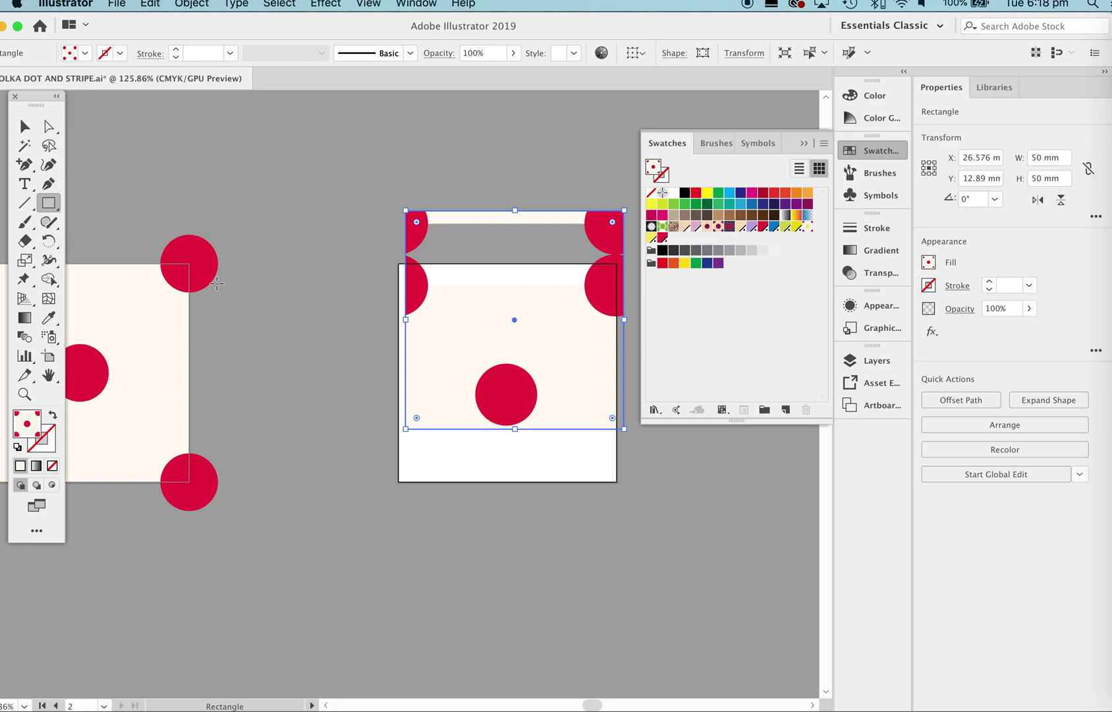
key(i)
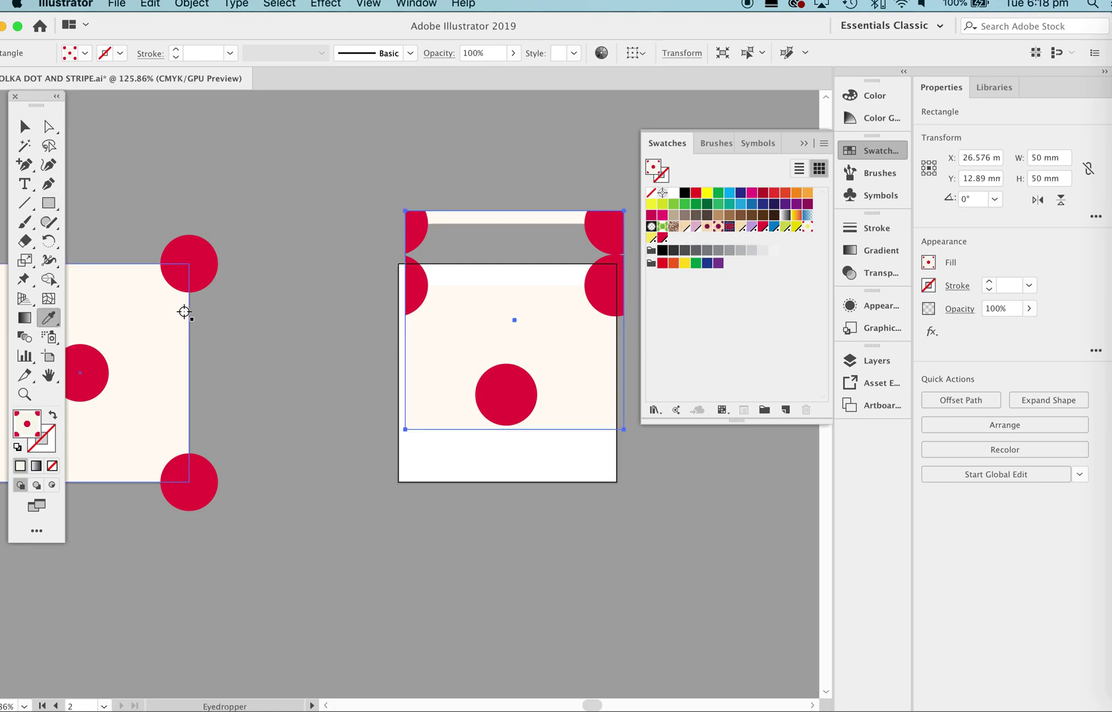
click(145, 310)
Move the cream square roughly over the artboard and zoom into its top-left corner
key(v)
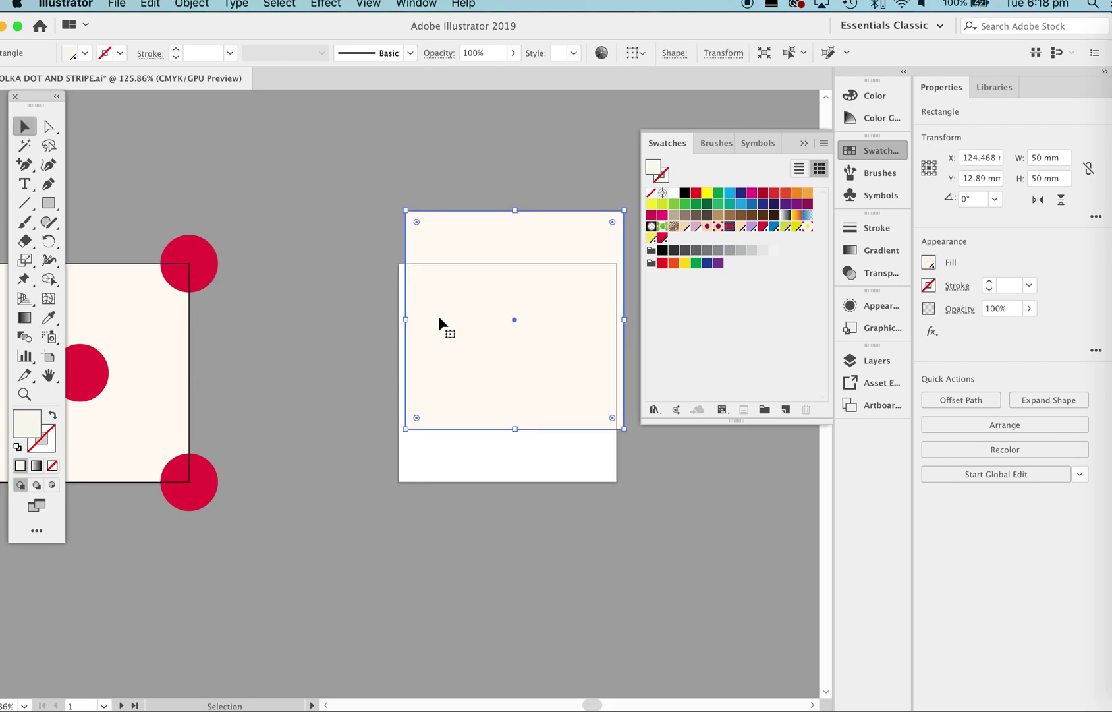
drag(456, 302, 448, 354)
click(804, 143)
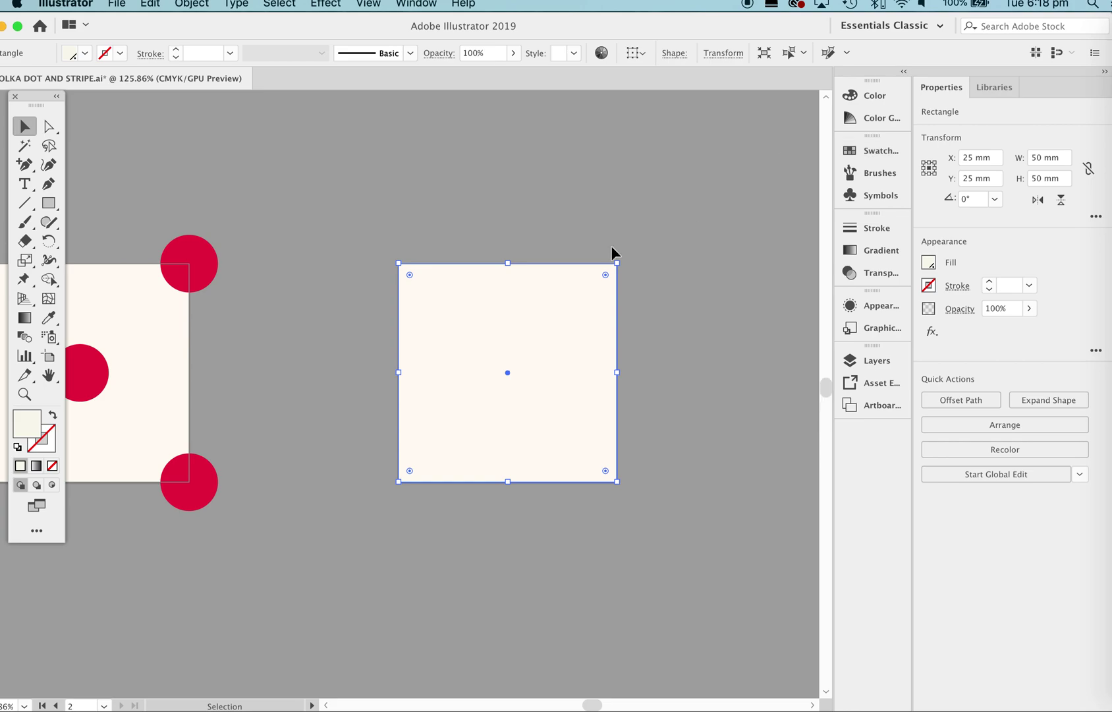
key(z)
drag(403, 278, 499, 280)
key(v)
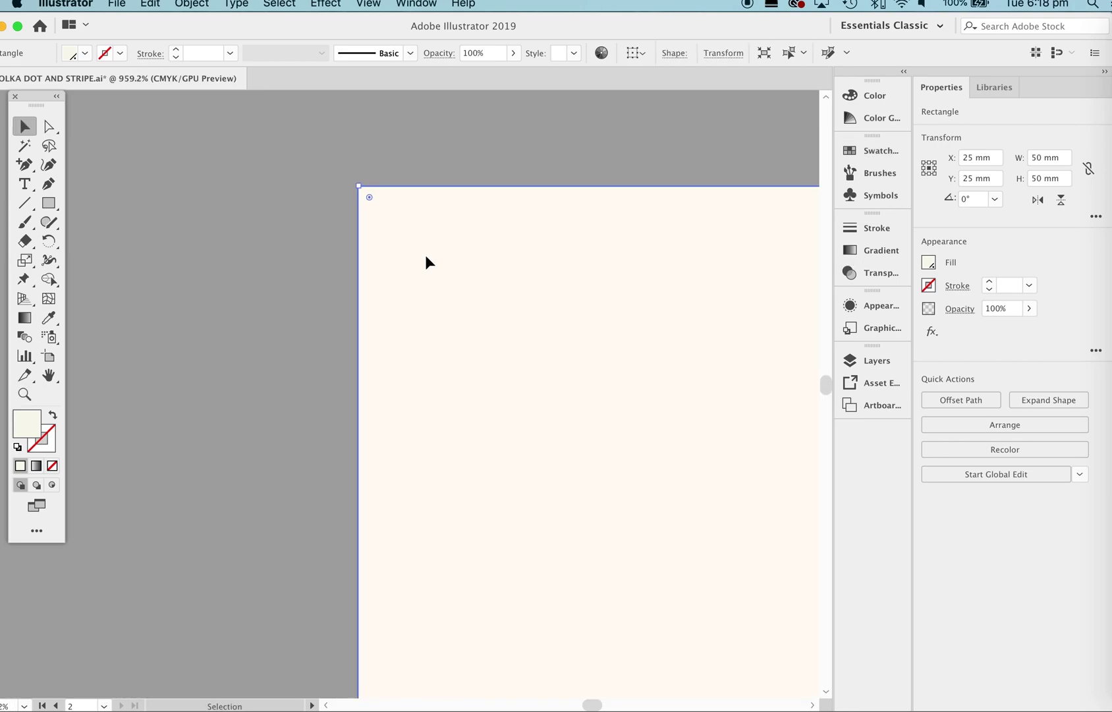
key(super+z)
key(z)
drag(397, 213, 539, 281)
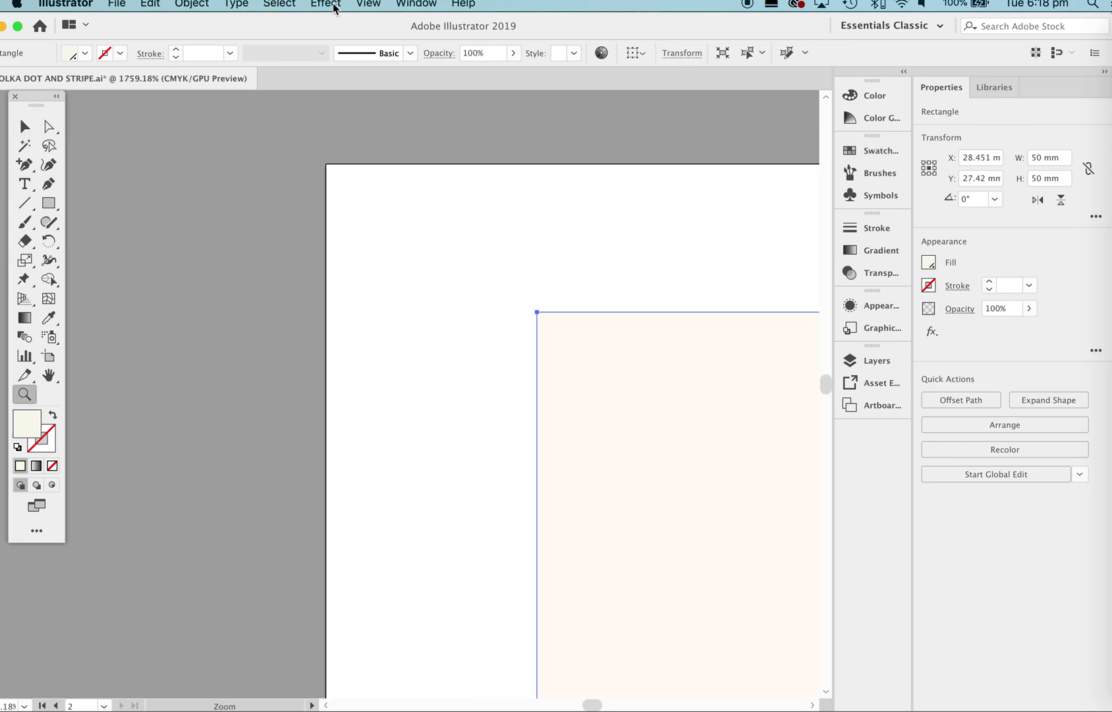
click(324, 5)
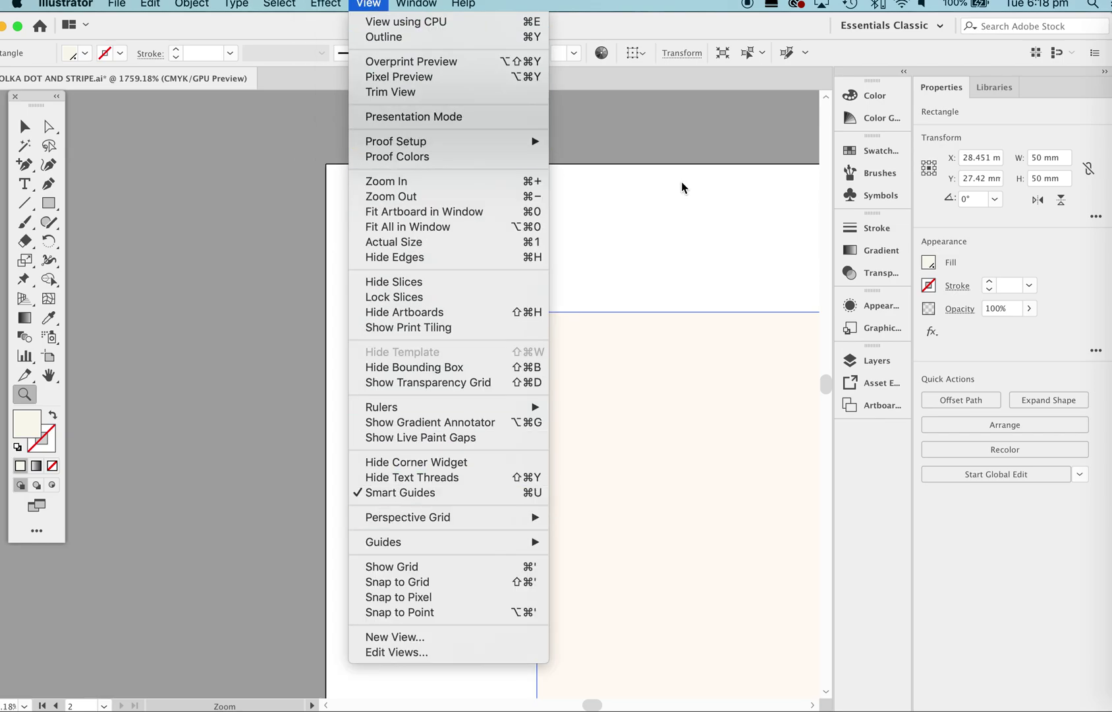
click(565, 435)
key(v)
Snap the square's corner to the artboard corner at X 25 mm, Y 25 mm, then deselect
drag(556, 364, 353, 213)
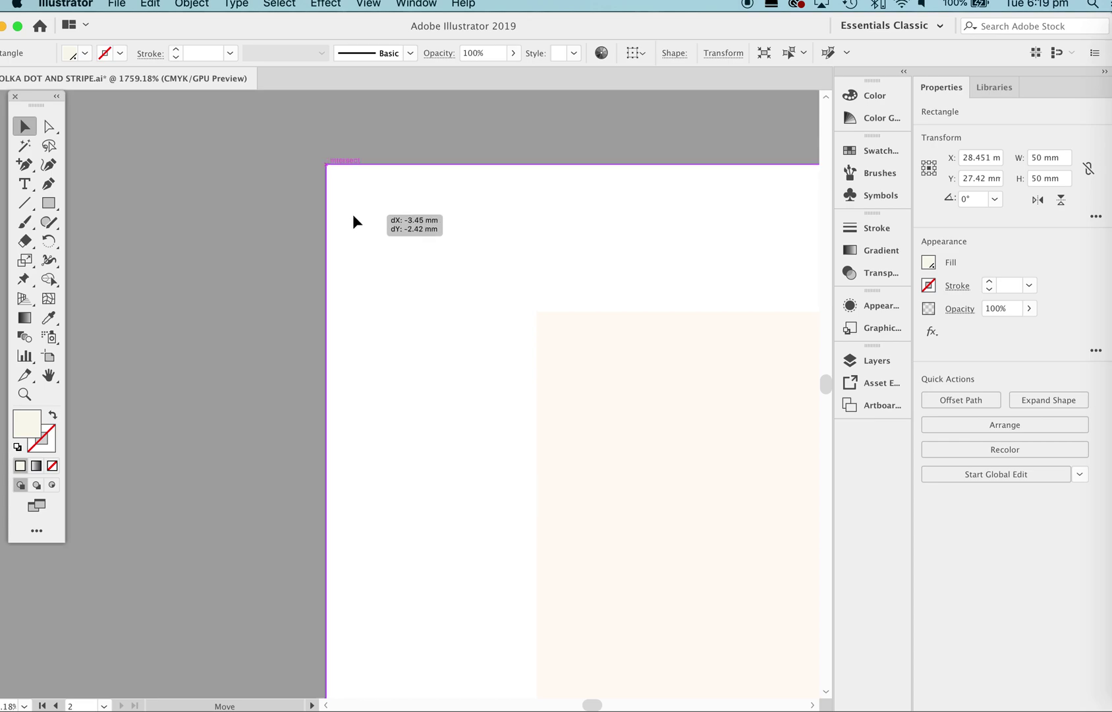
drag(352, 221, 353, 215)
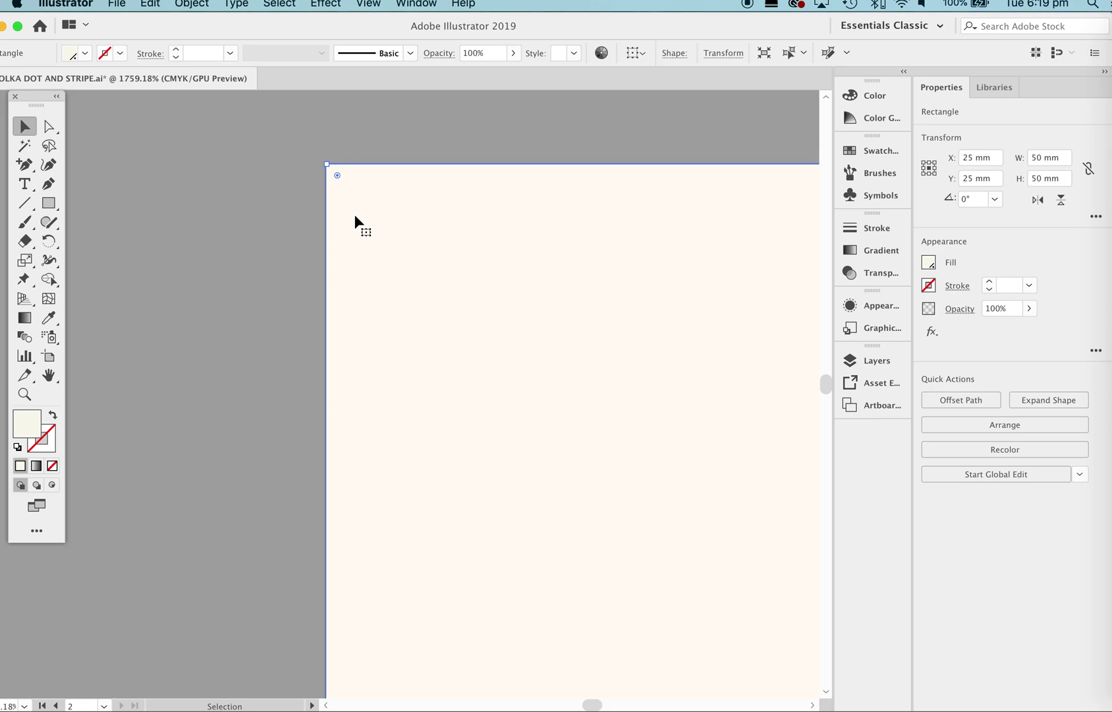
key(z)
scroll(596, 236, down, 10)
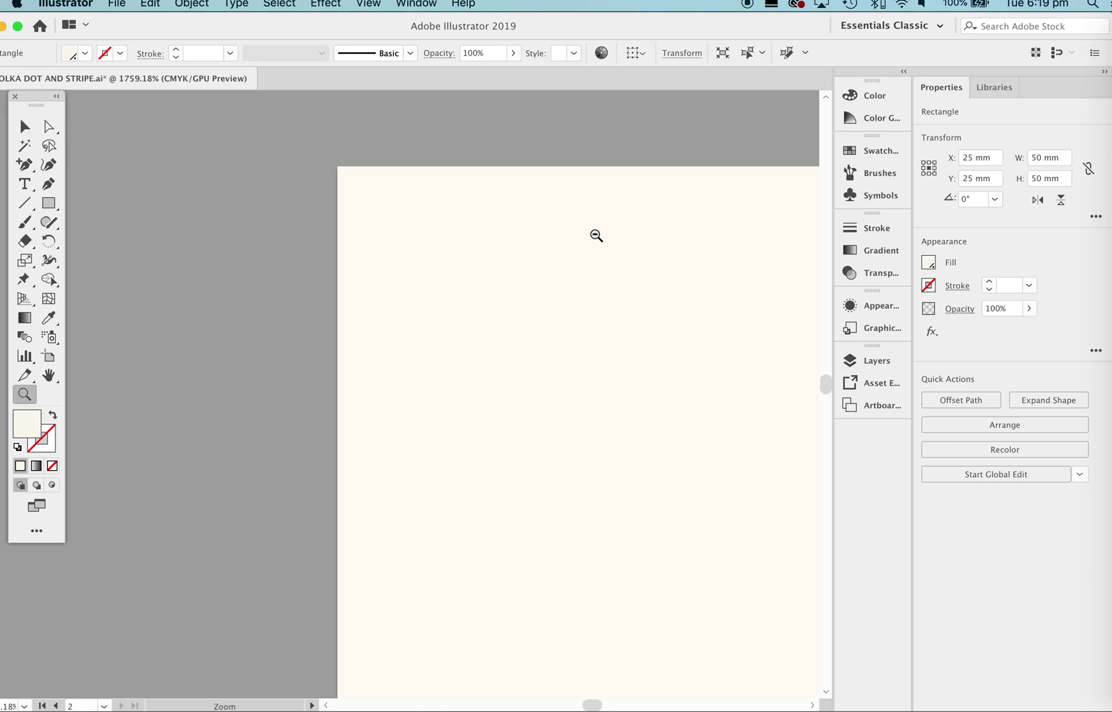
drag(626, 496, 463, 407)
key(v)
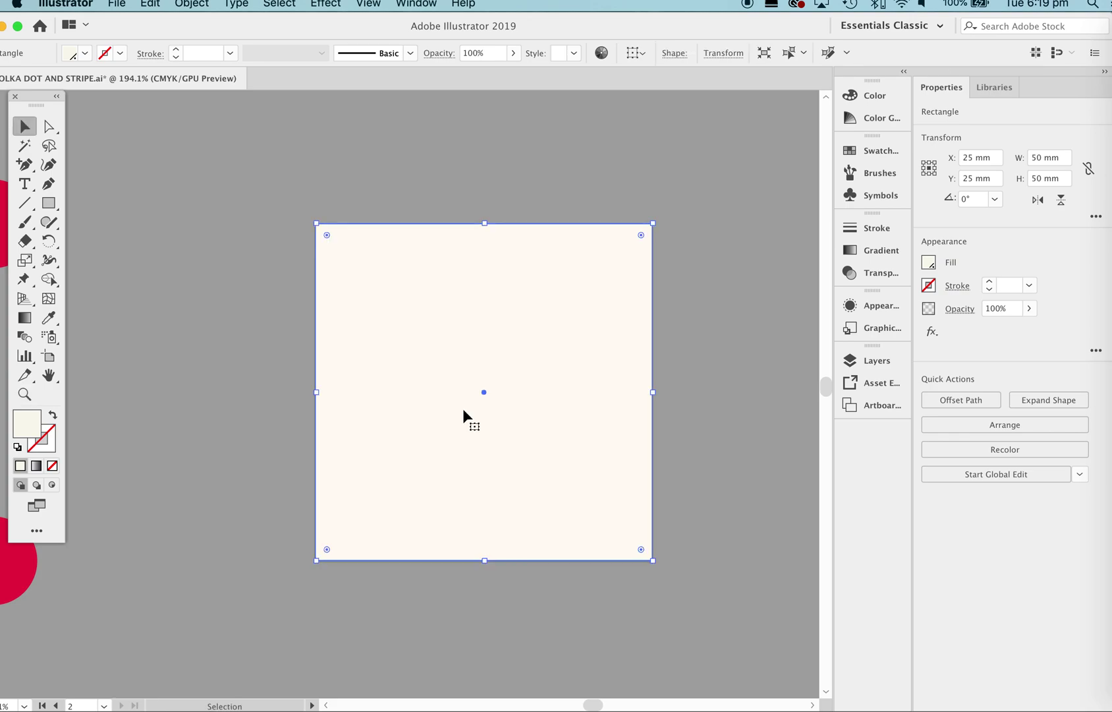
click(697, 371)
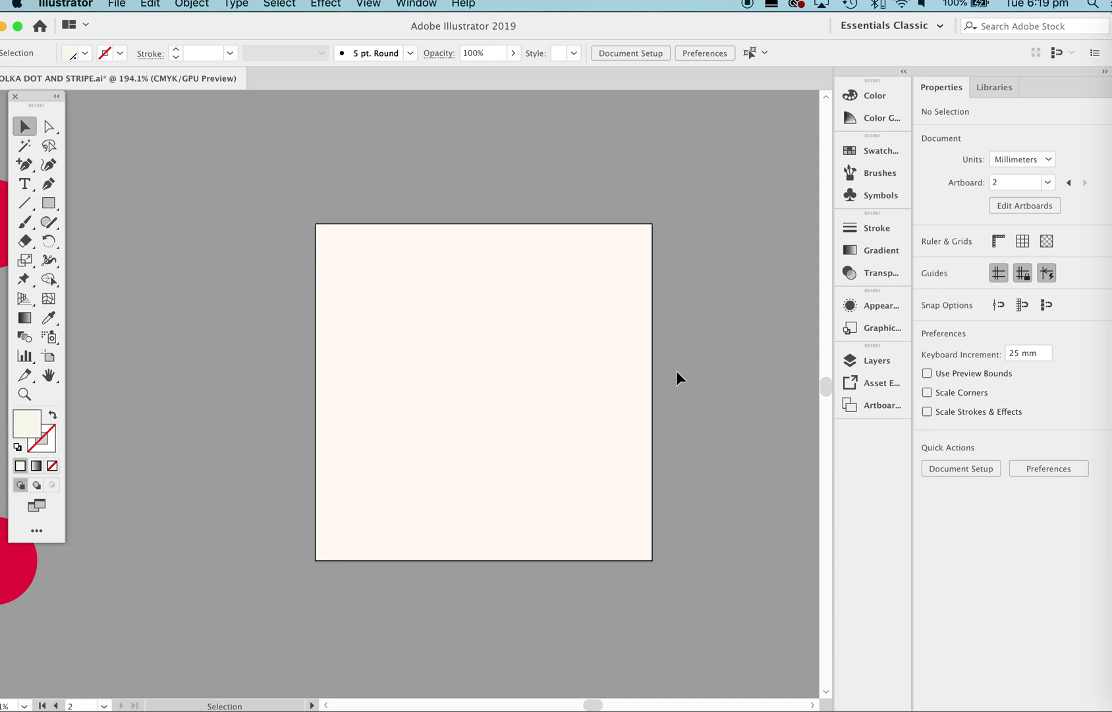
click(550, 377)
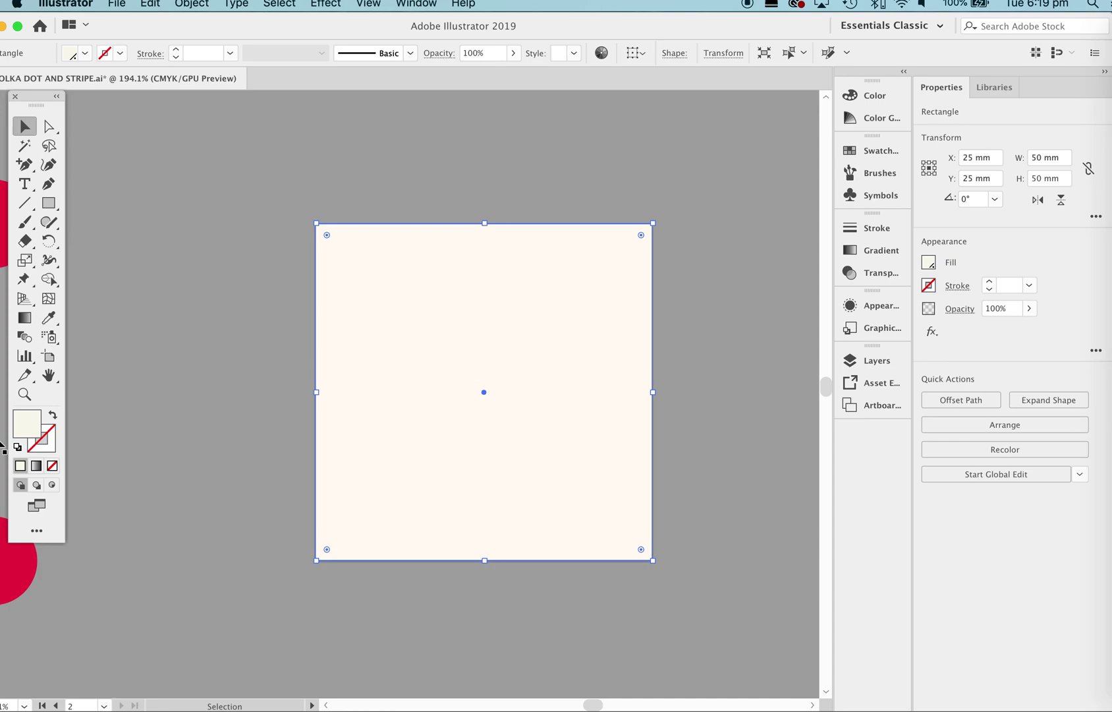
click(52, 470)
click(328, 175)
drag(385, 248, 445, 223)
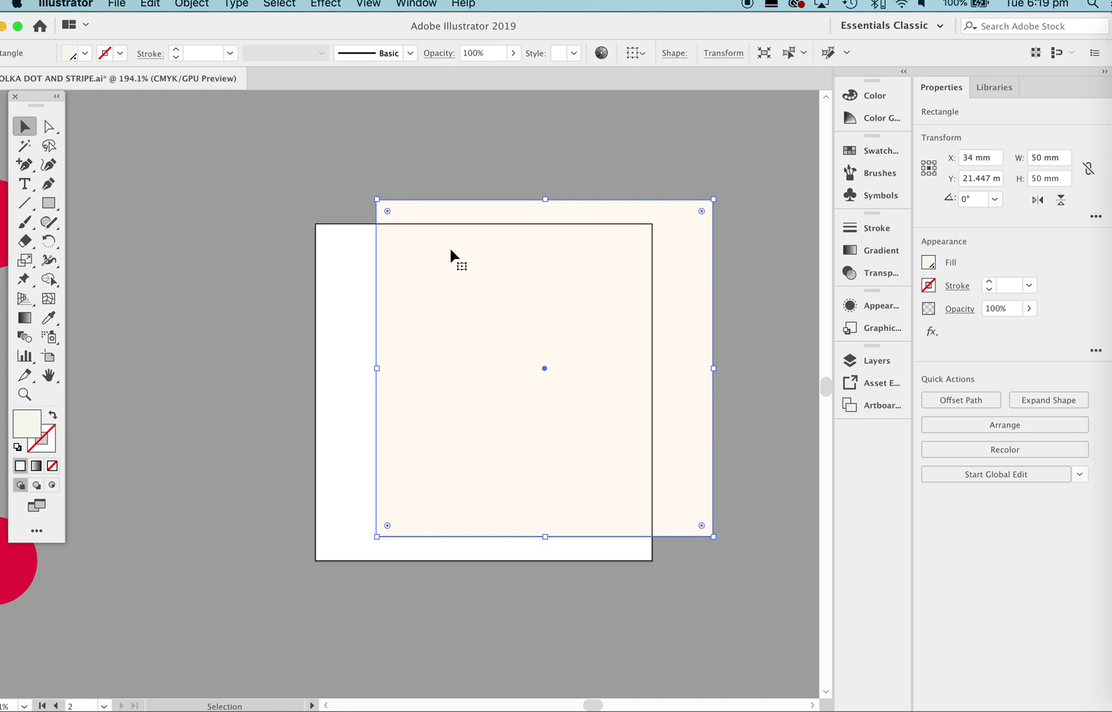
drag(328, 228, 287, 248)
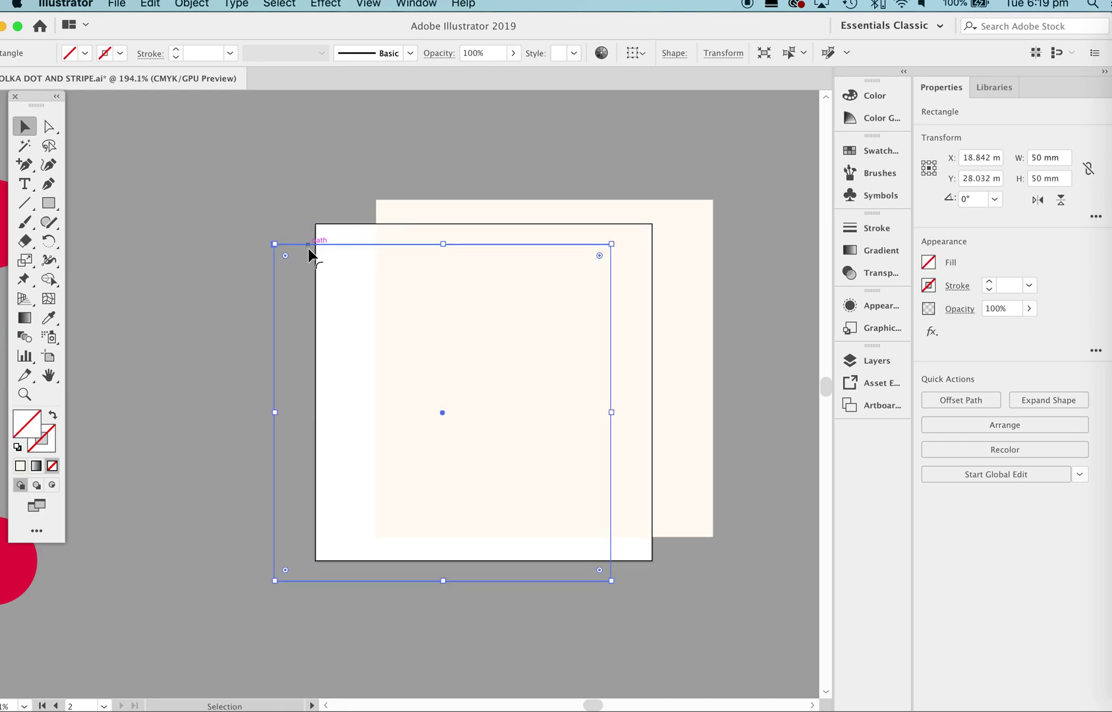
key(cmd+z)
key(cmd+z)
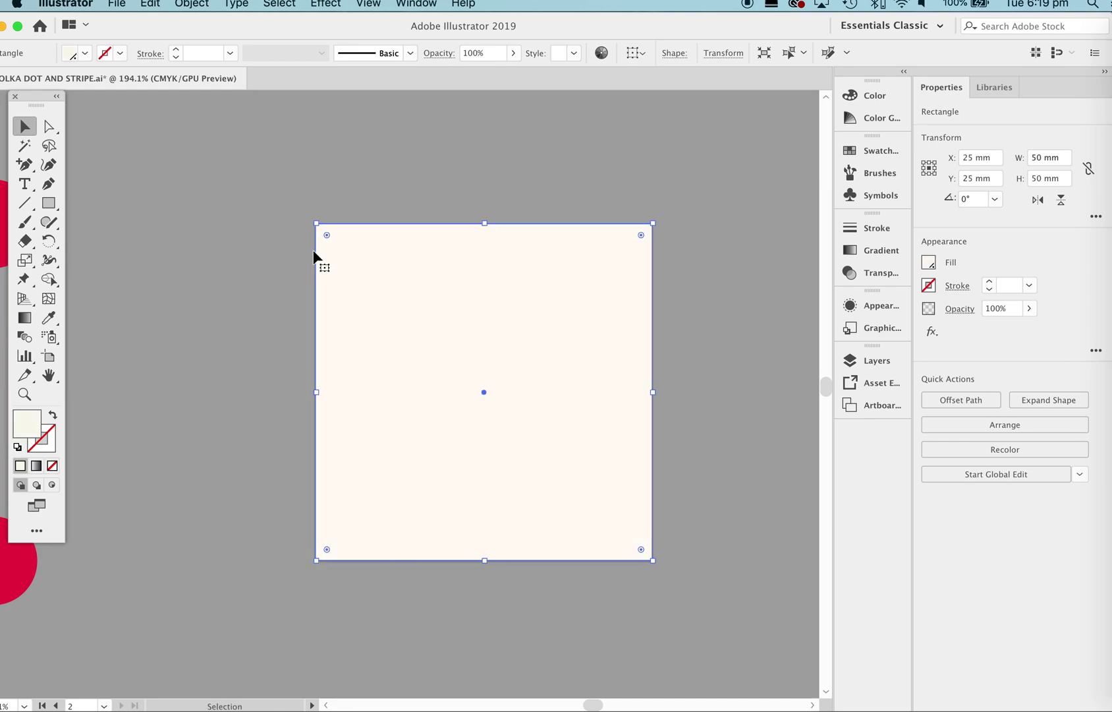
click(482, 161)
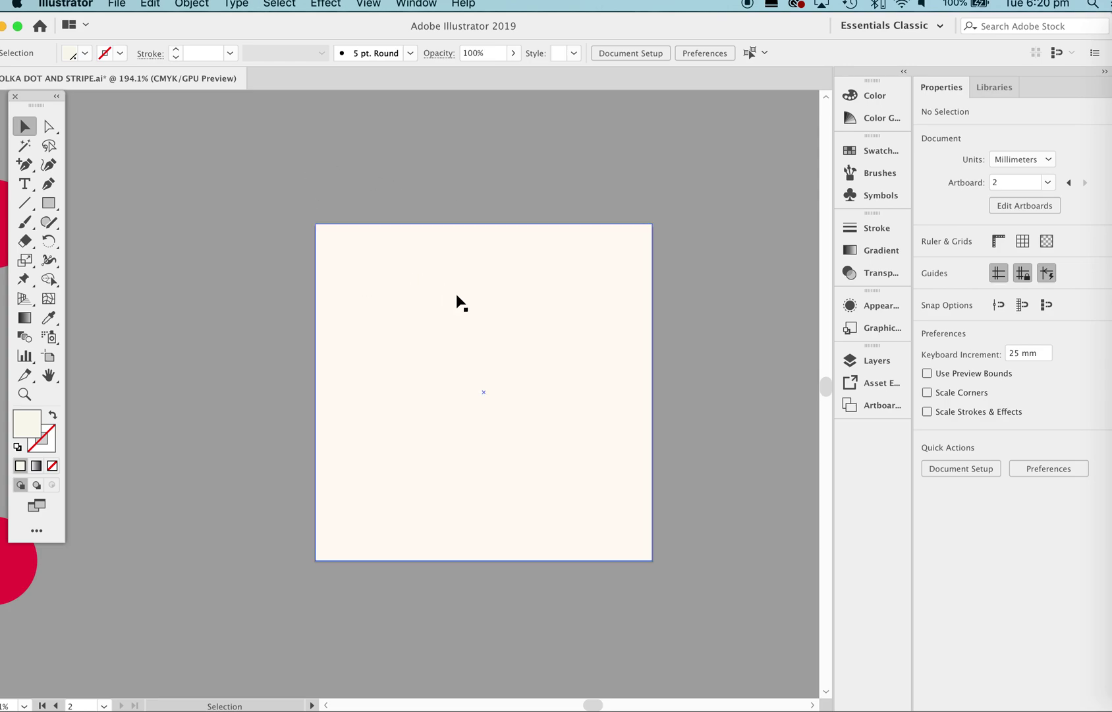
key(z)
alt+click(363, 339)
Zoom to the empty POLKA DOT DEMO tile and confirm a 25 mm Keyboard Increment in General preferences
alt+click(236, 303)
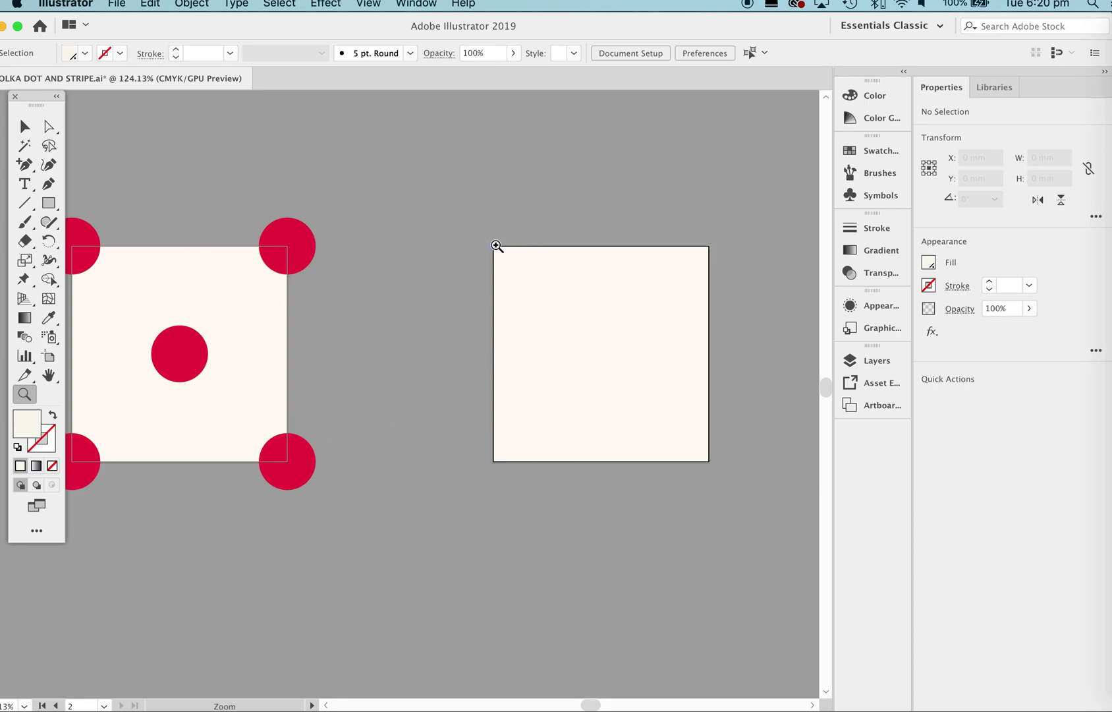
drag(555, 281, 674, 354)
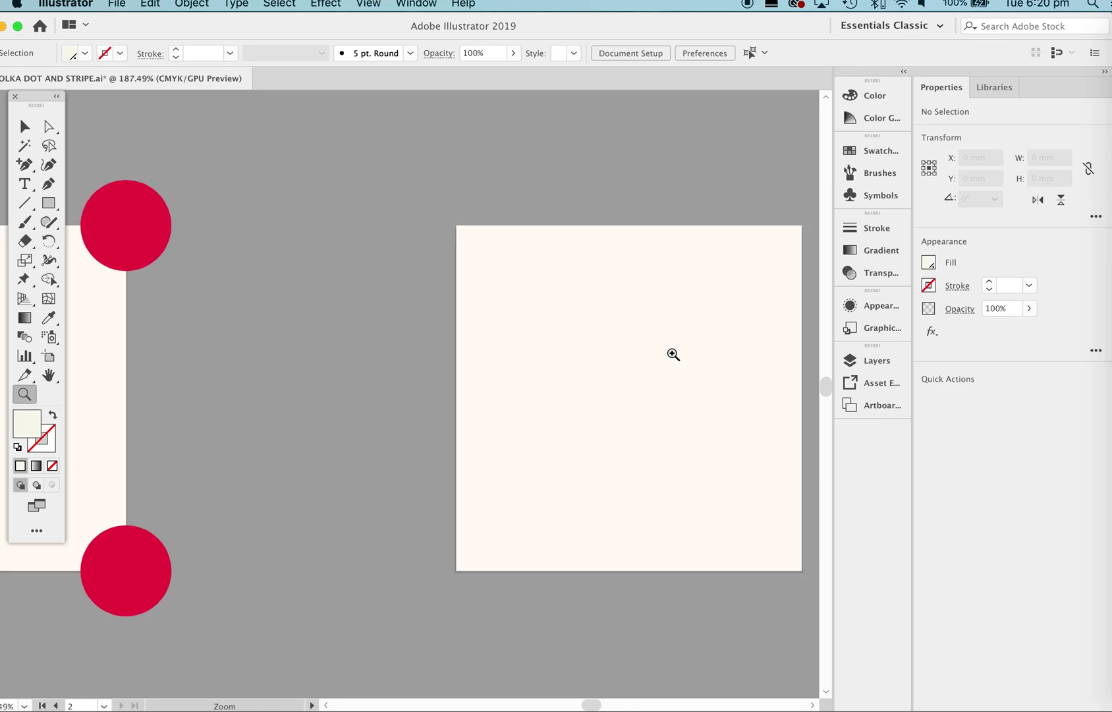
scroll(673, 354, right, 5)
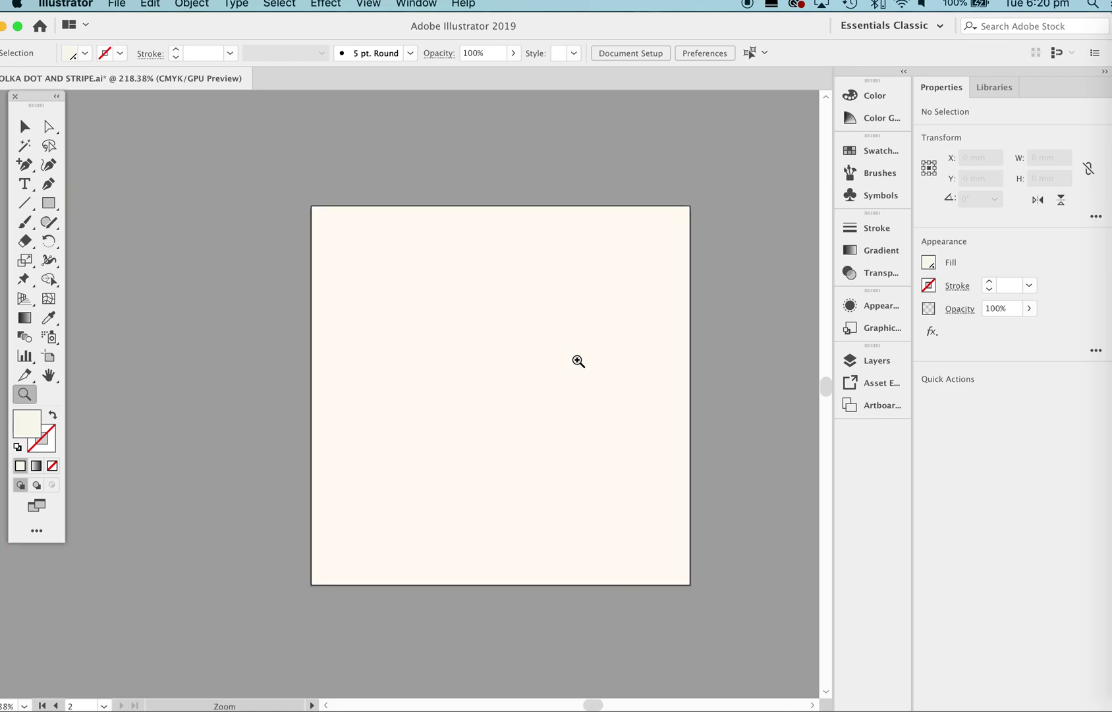
scroll(392, 281, right, 3)
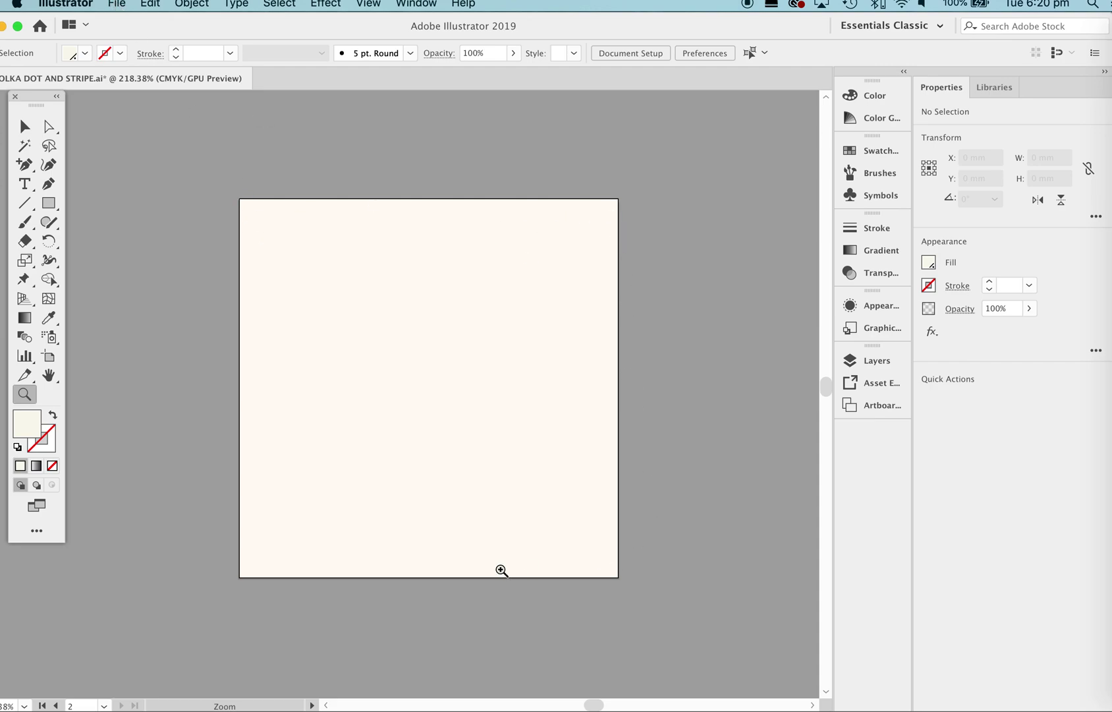
click(120, 6)
mouse_move(66, 4)
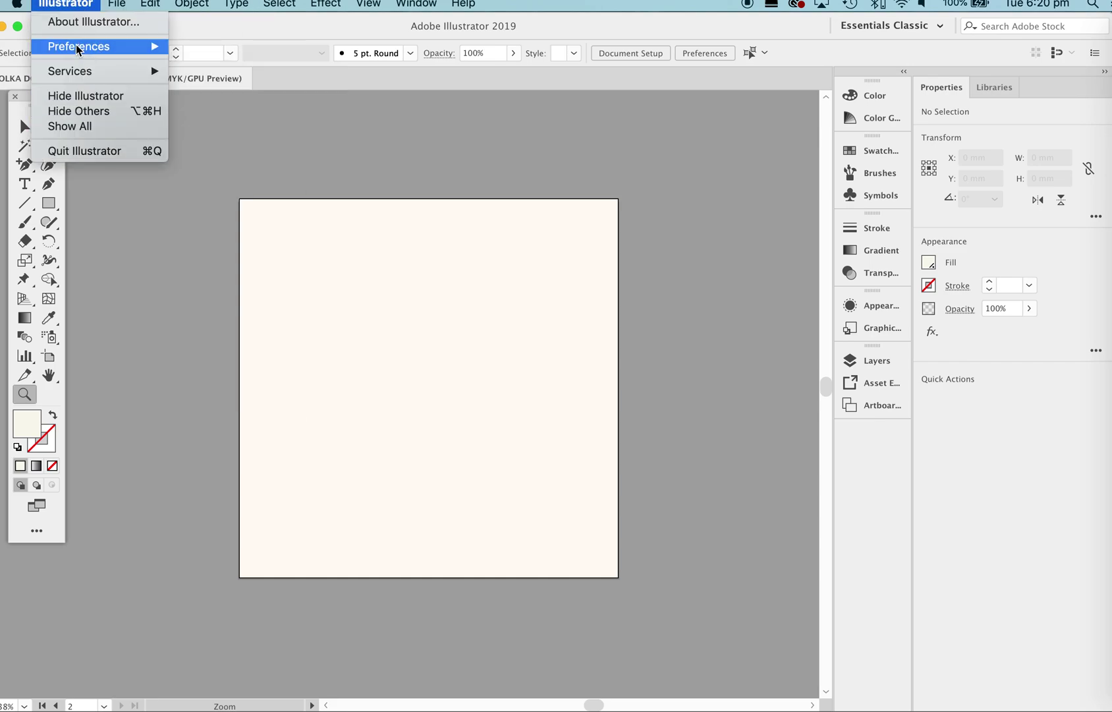
mouse_move(78, 49)
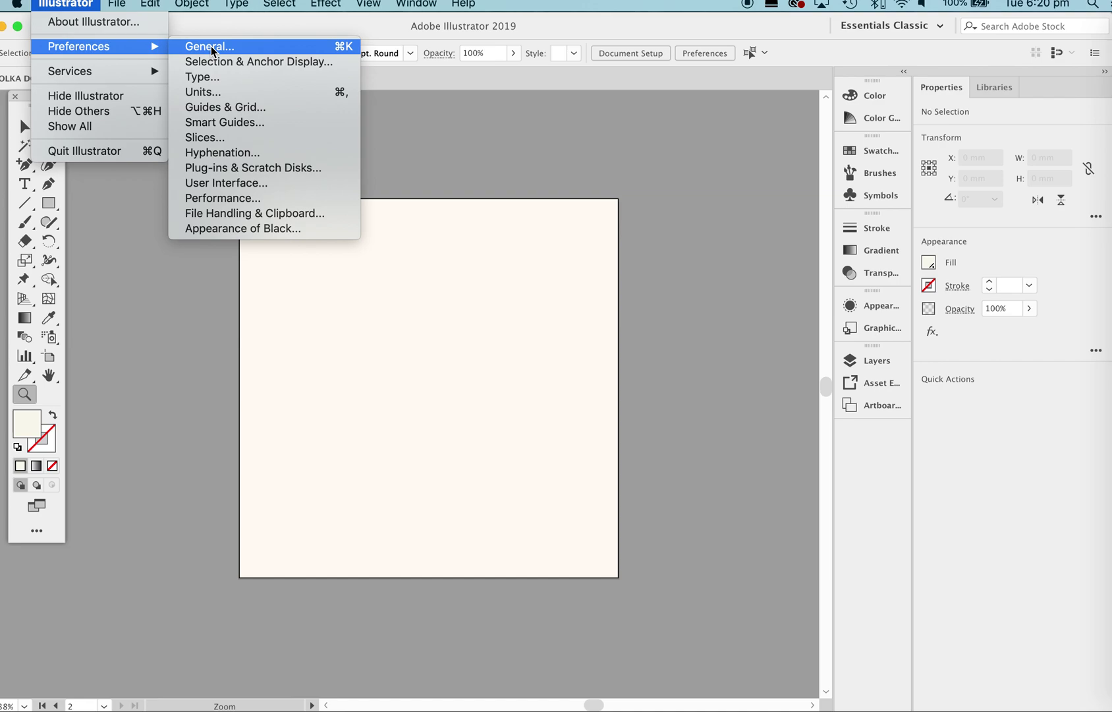
click(212, 51)
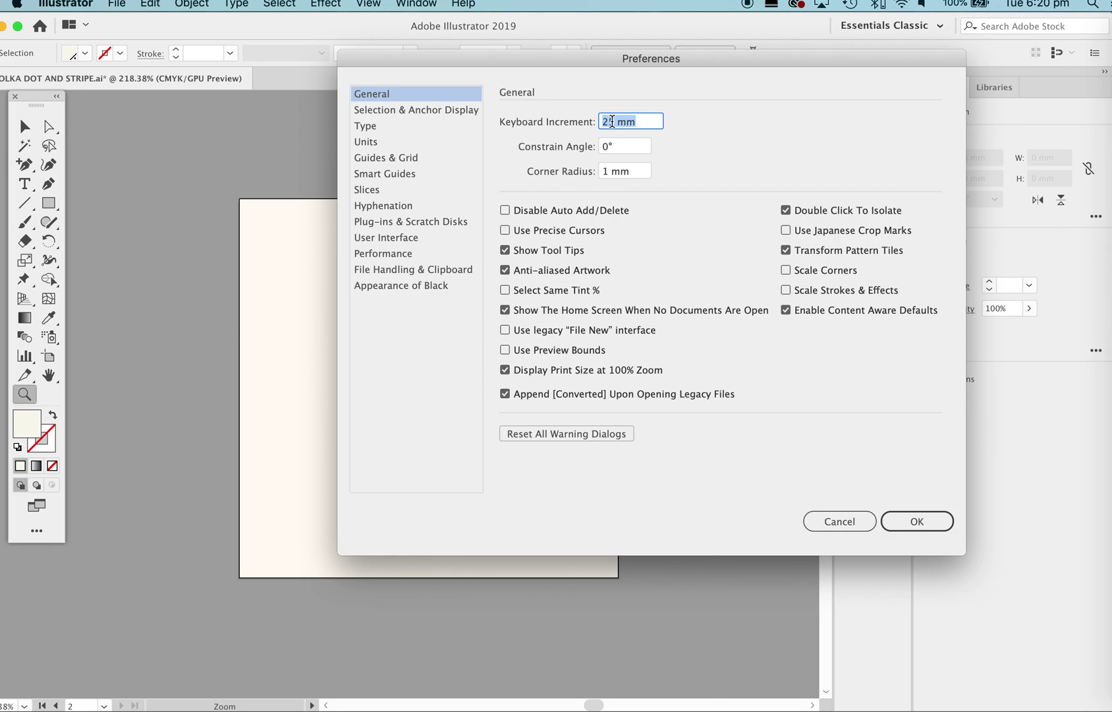
drag(611, 123, 602, 124)
click(918, 522)
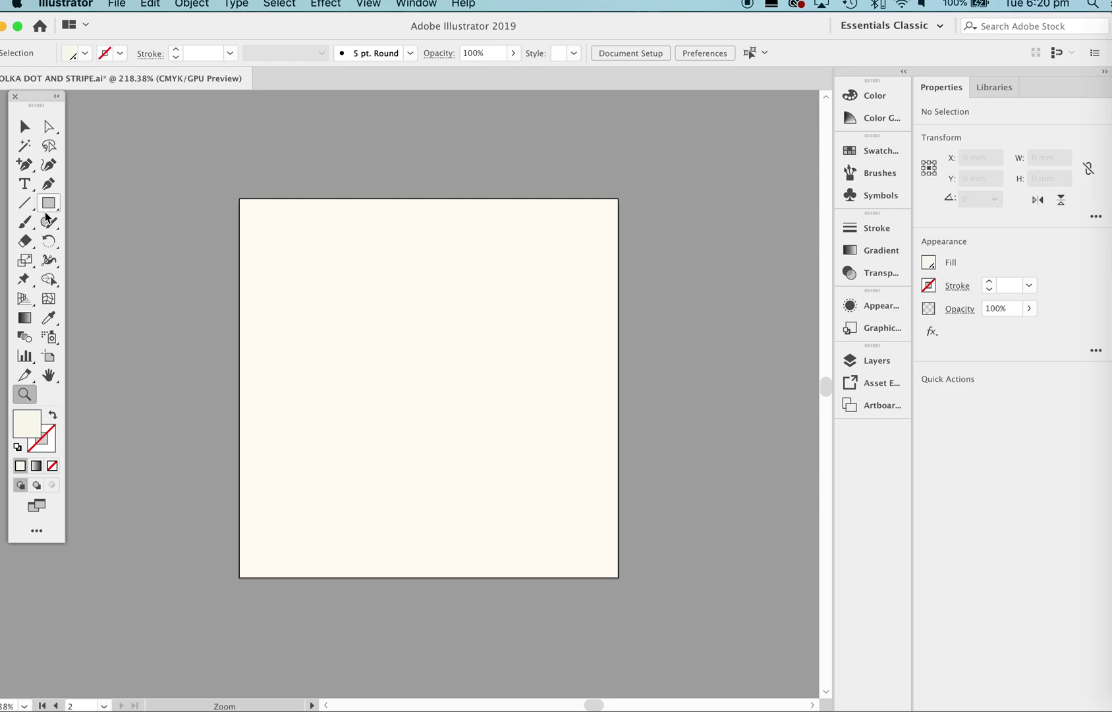
Draw a red-filled circle about 13.263 mm across over the POLKA DOT DEMO artboard's top-left corner
drag(51, 205, 110, 249)
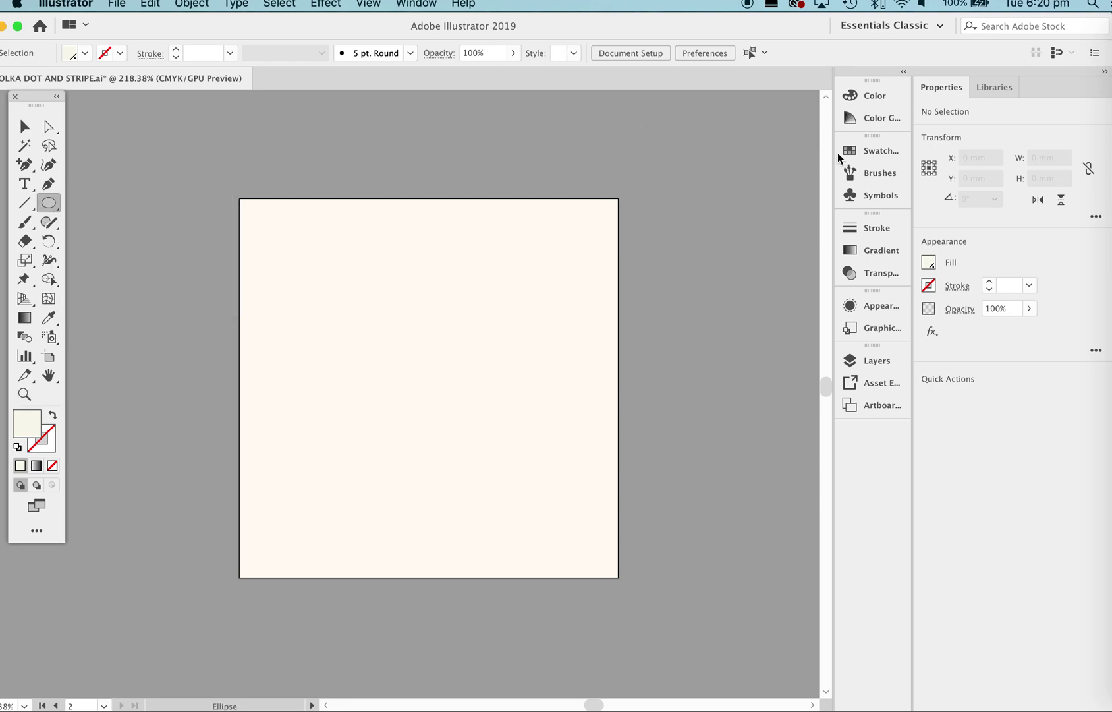
click(857, 149)
click(763, 227)
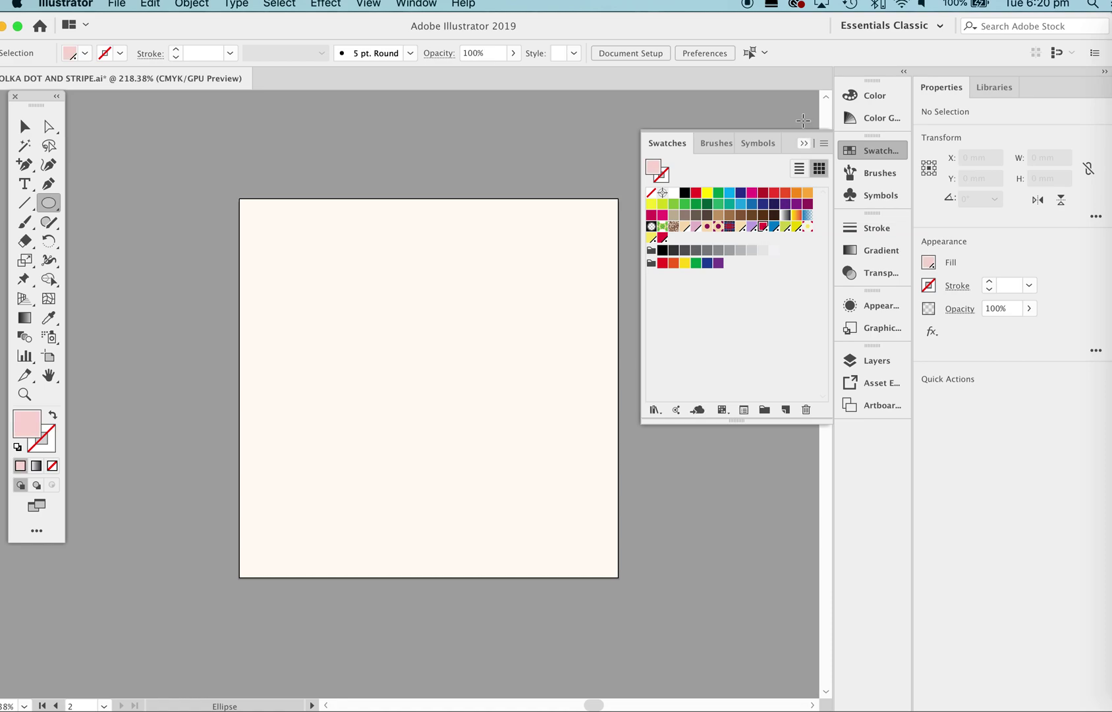
click(804, 143)
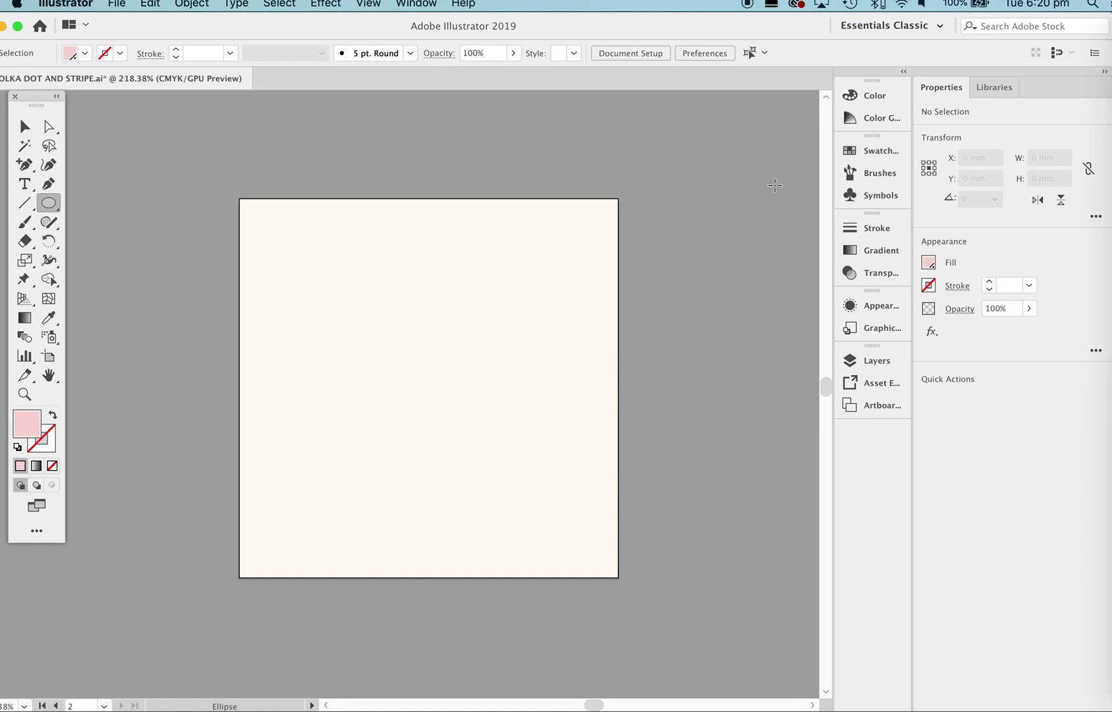
click(842, 152)
click(764, 228)
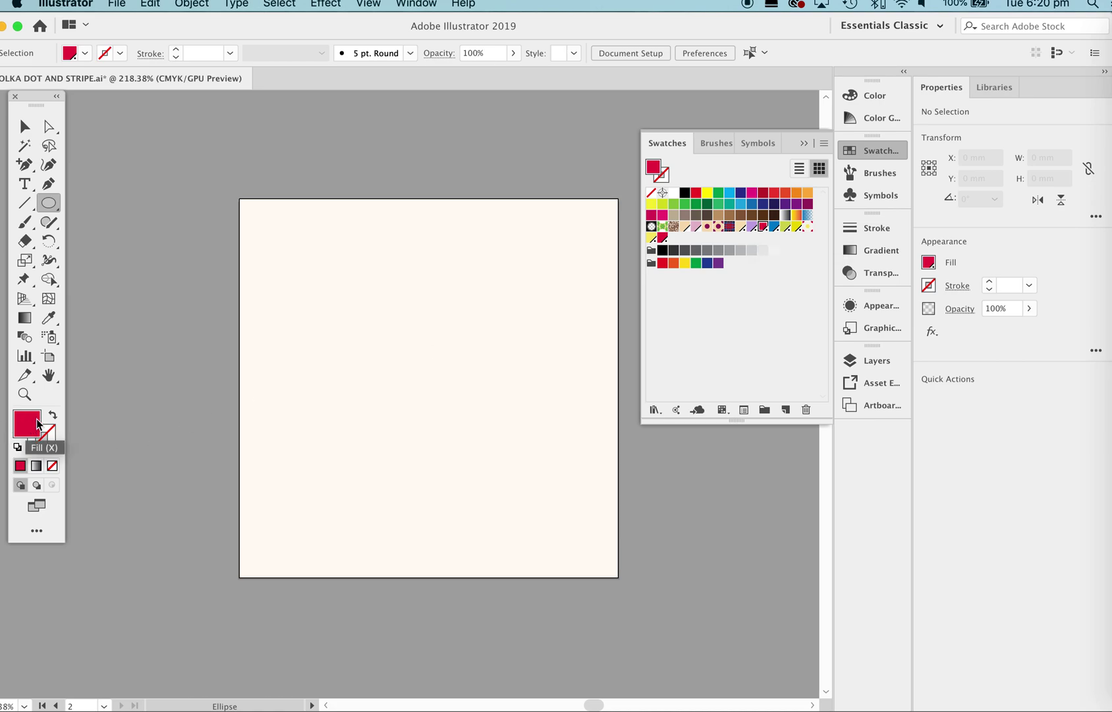
click(804, 143)
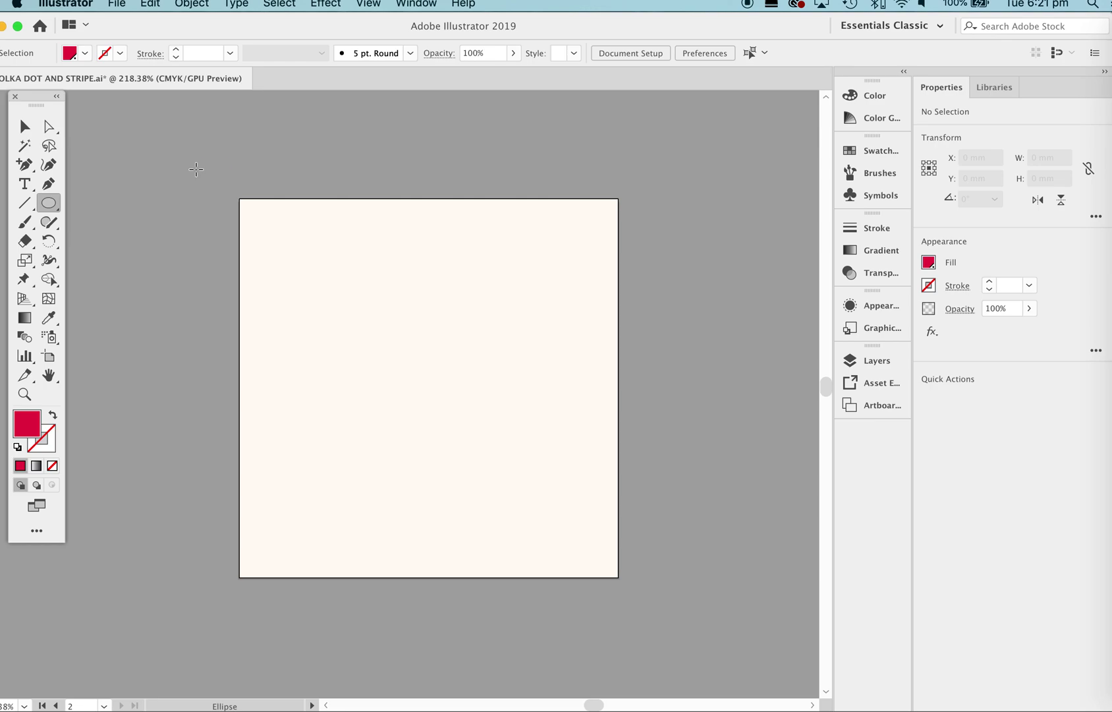
drag(196, 170, 295, 250)
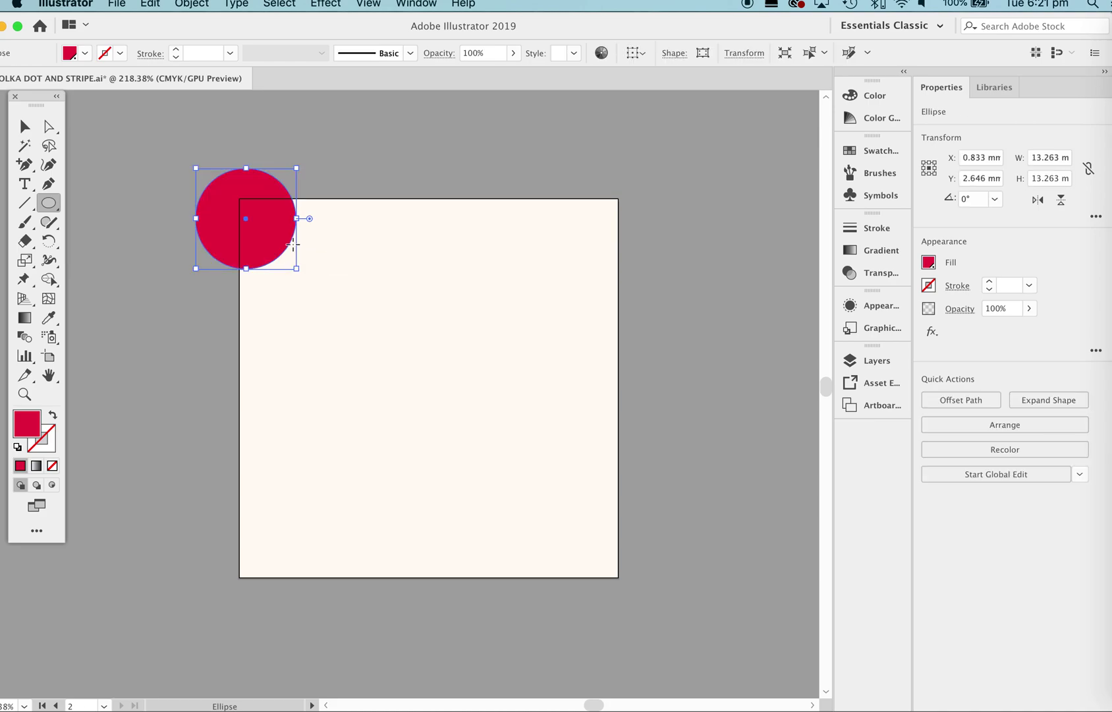
Snap the red circle's centre to X 0 mm, Y 0 mm on the artboard's top-left corner
key(v)
key(z)
drag(228, 194, 492, 318)
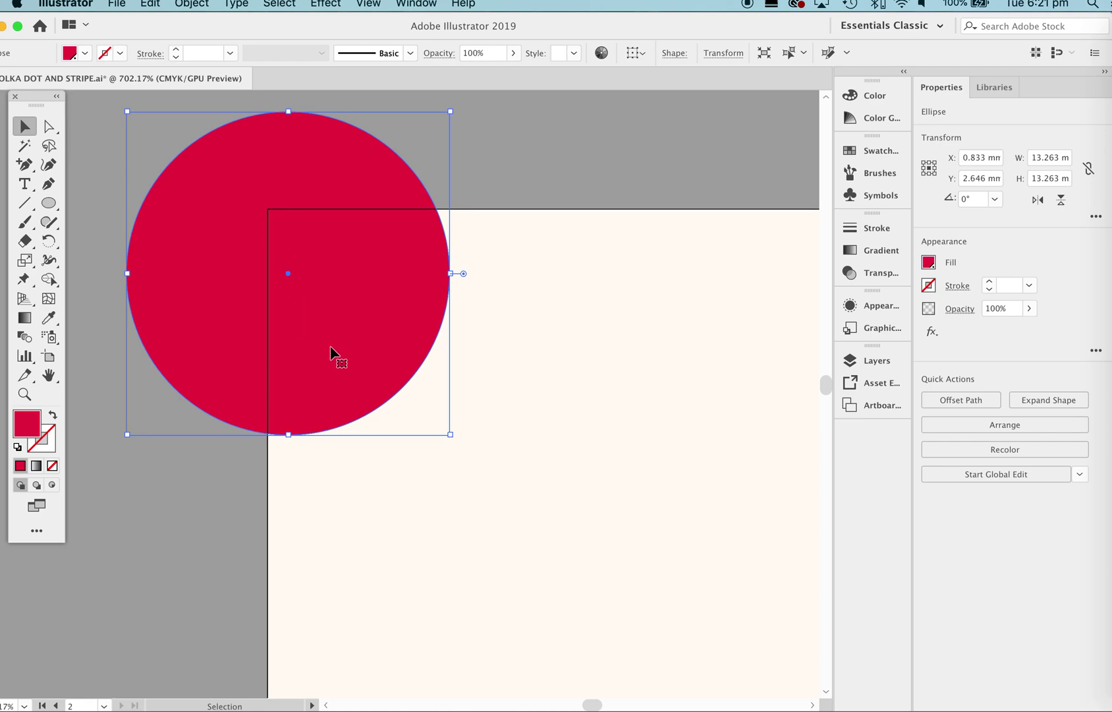
drag(333, 358, 317, 292)
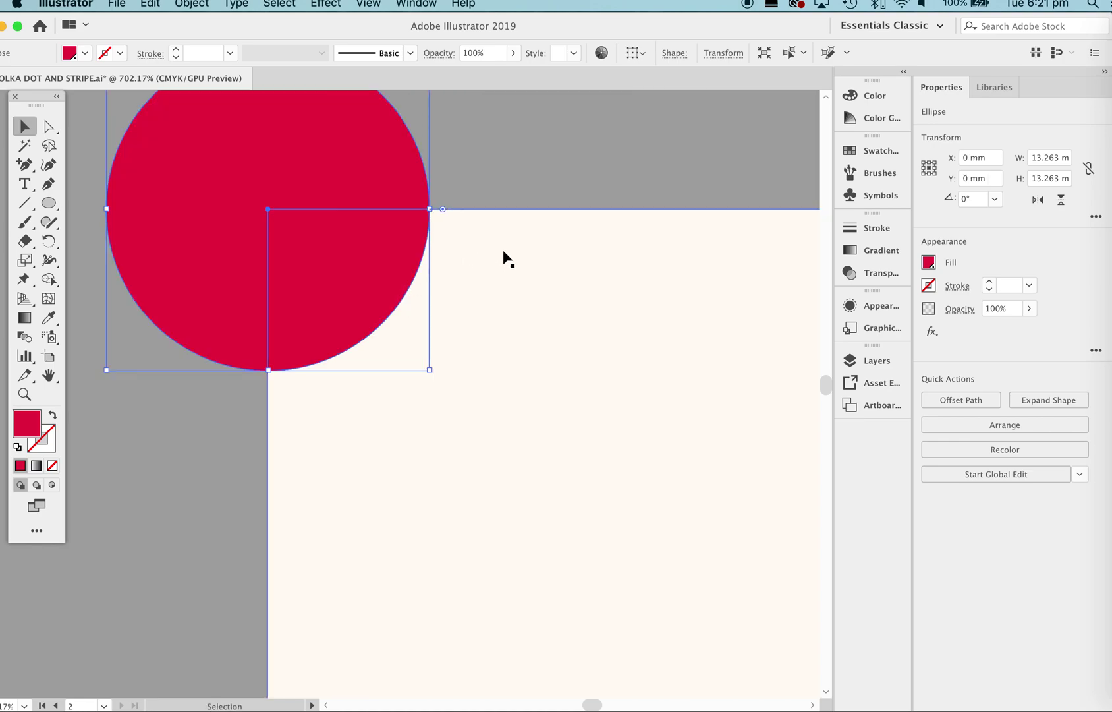
key(z)
drag(504, 257, 370, 345)
scroll(461, 327, right, 3)
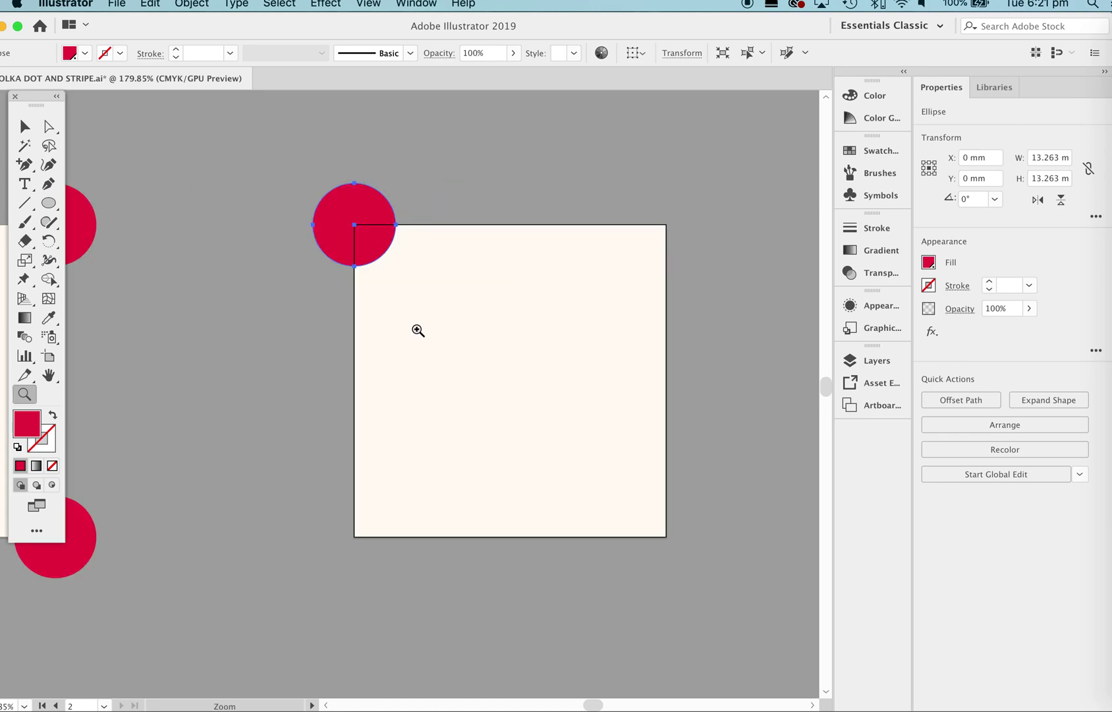
key(v)
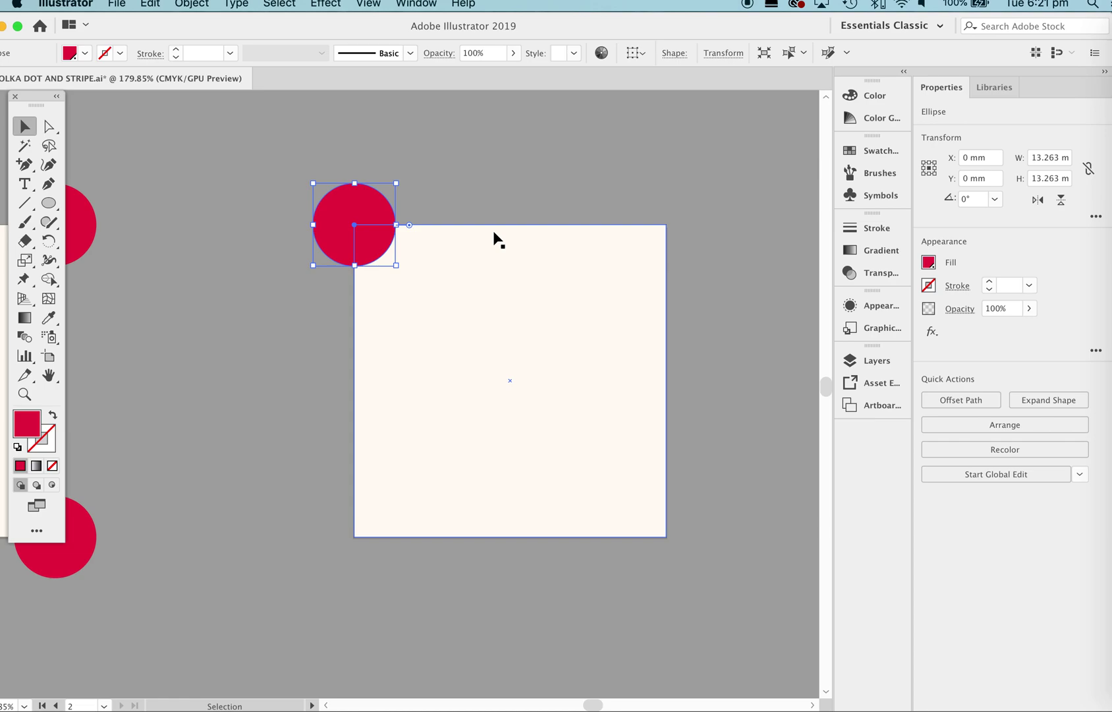
Move the circle to the tile centre and copy it to the top-left and top-right corners
key(super+d)
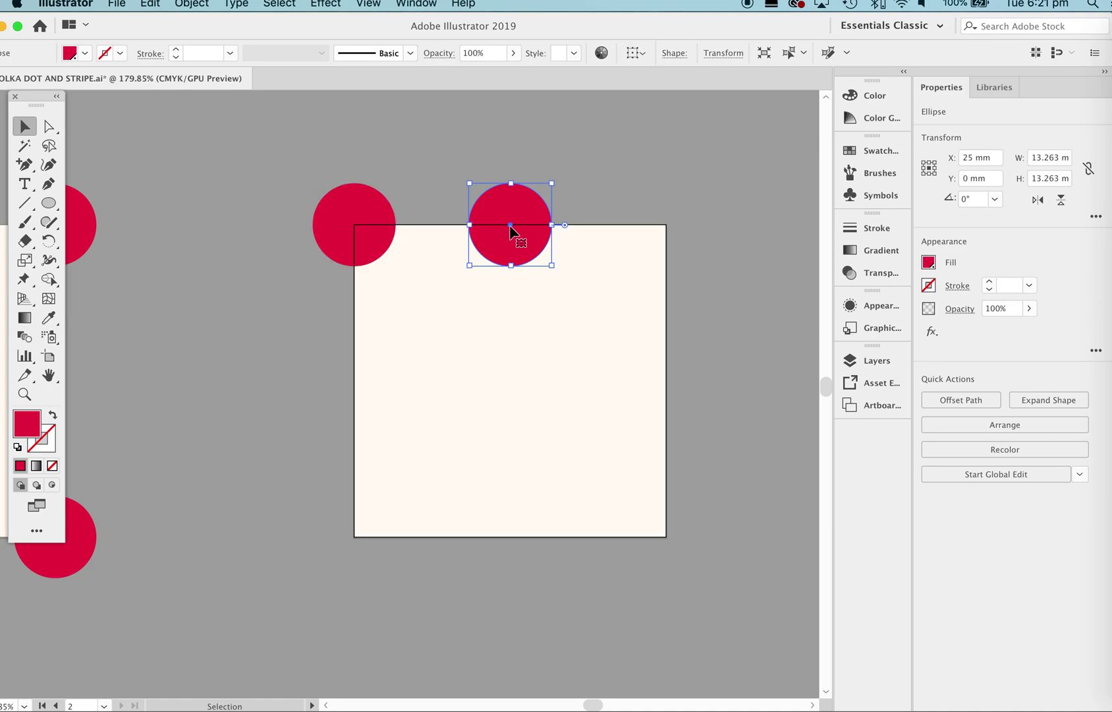
key(Down)
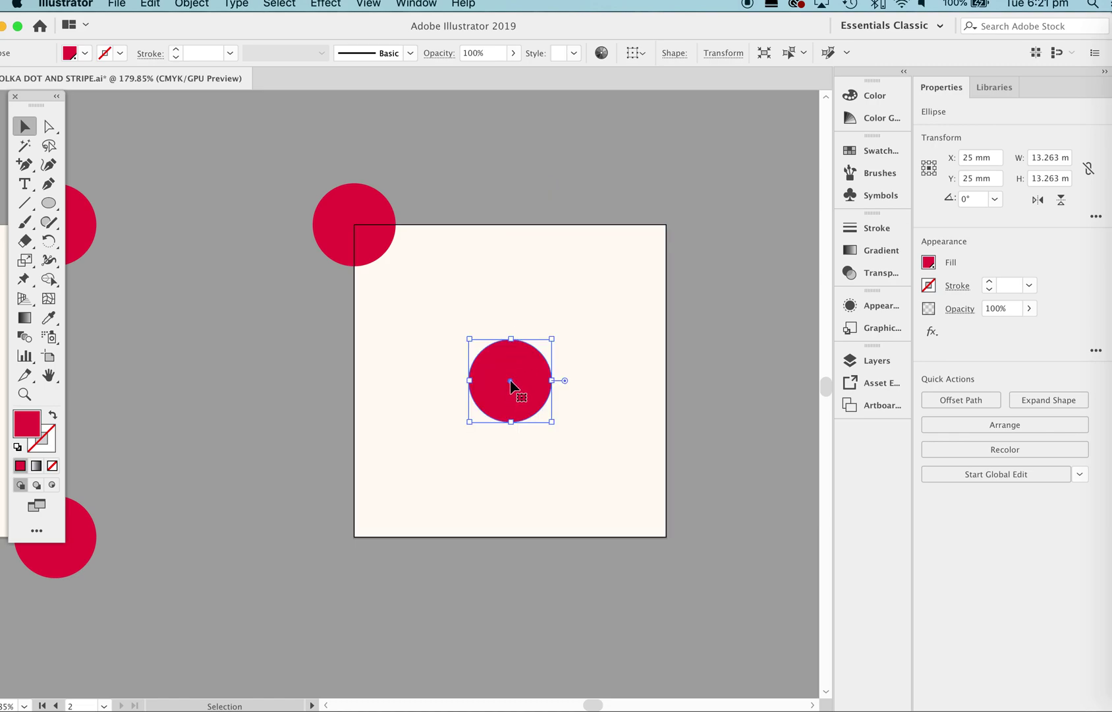
drag(512, 383, 355, 226)
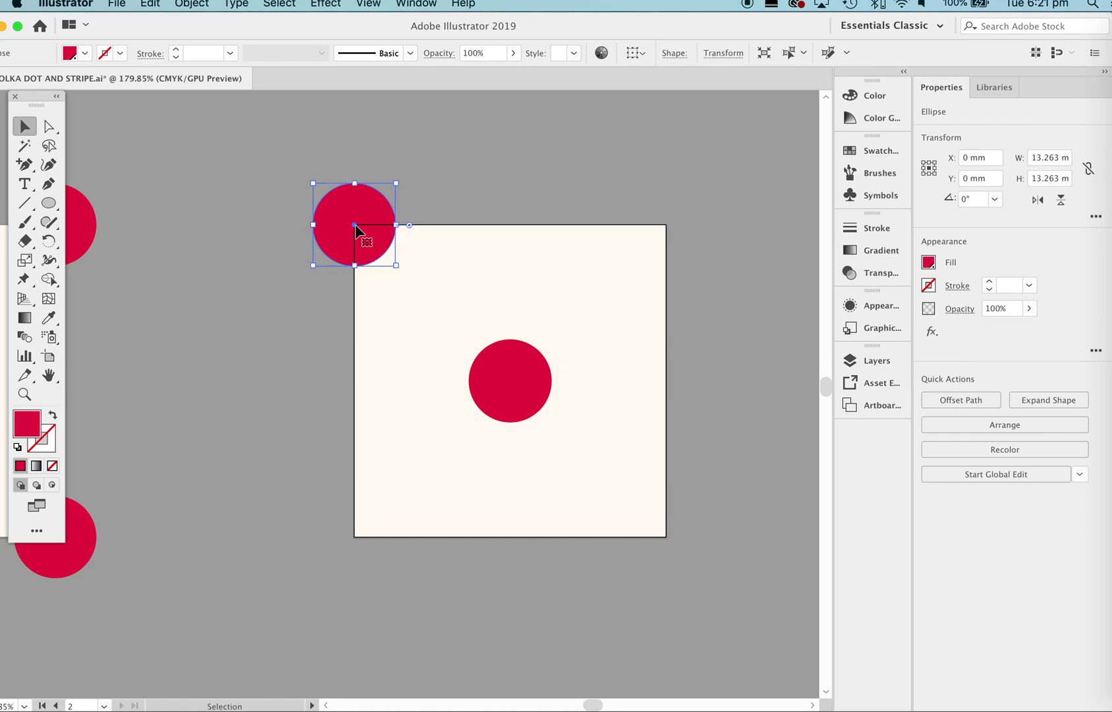
text(25)
key(alt+Return)
text(50)
key(Return)
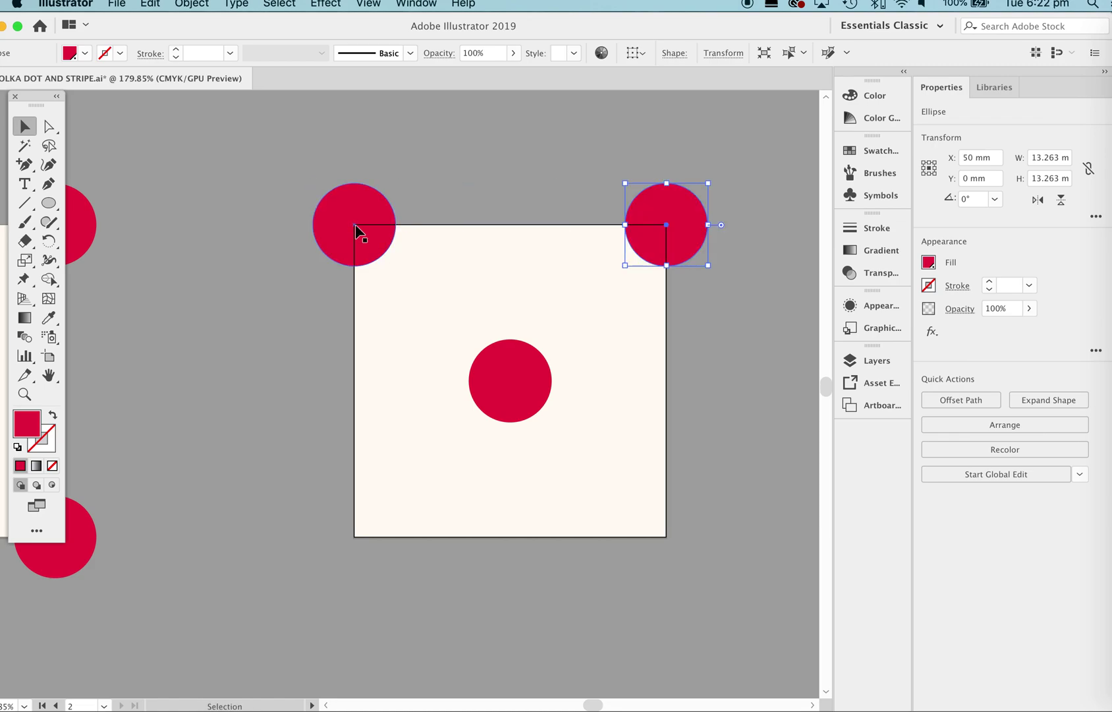
key(f)
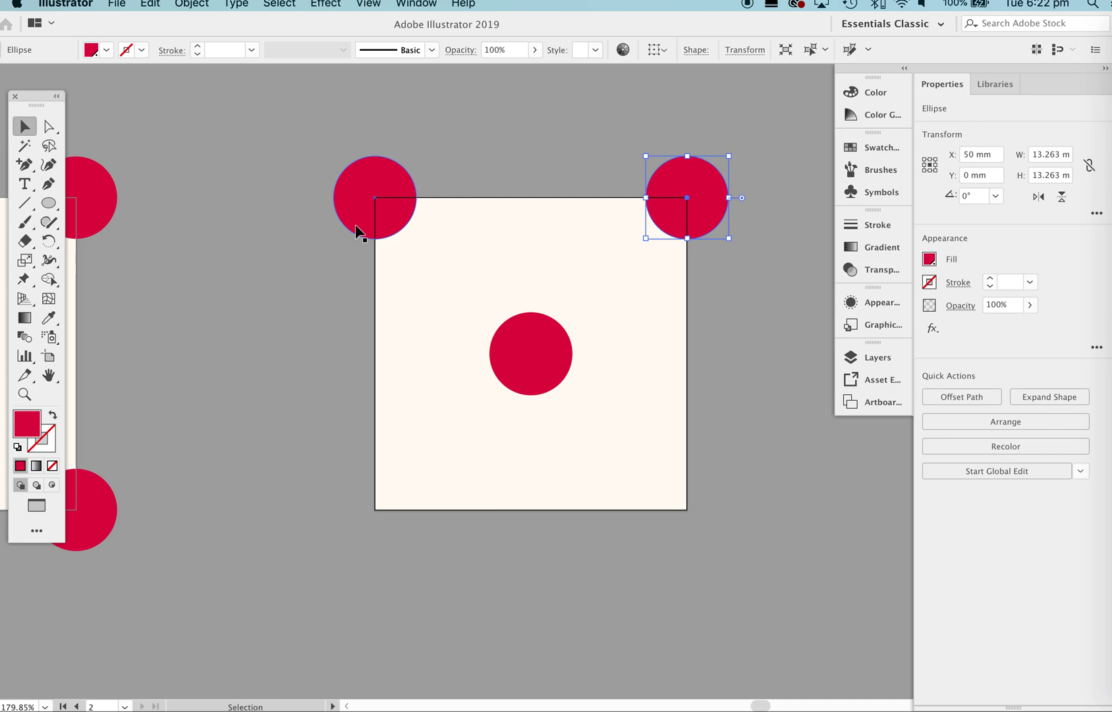
Duplicate the top-right circle in 25 mm nudges to the bottom-right and bottom-left corners
key(Down)
key(super+z)
key(alt+Down)
key(Down)
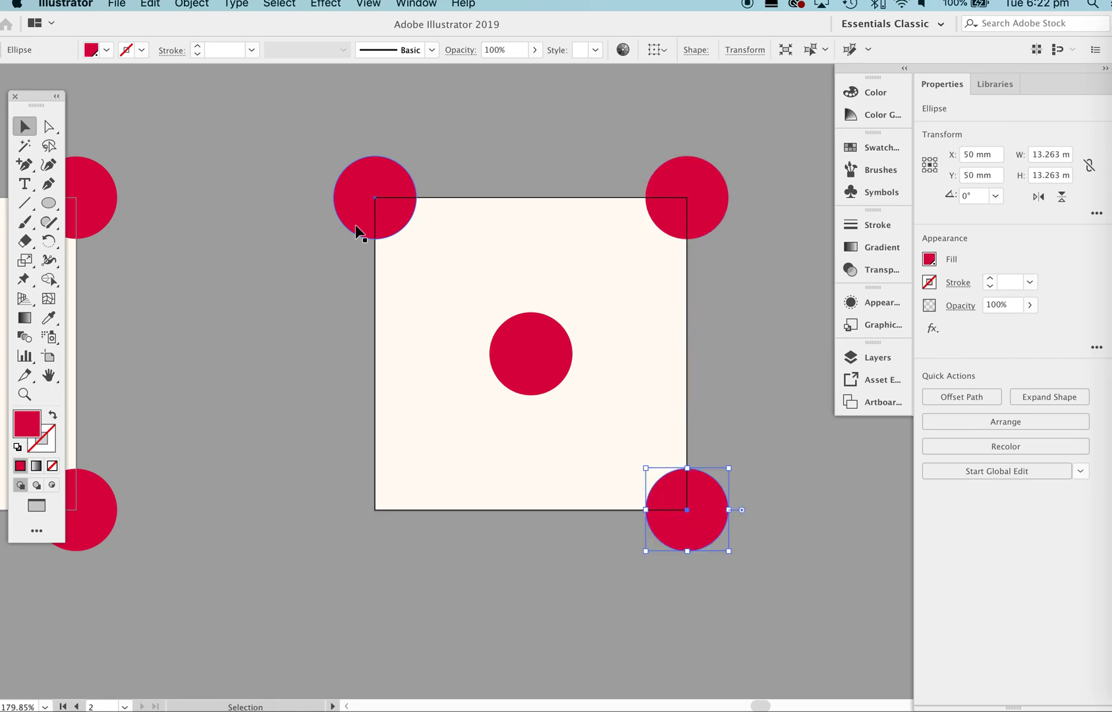
key(alt+Left)
key(Left)
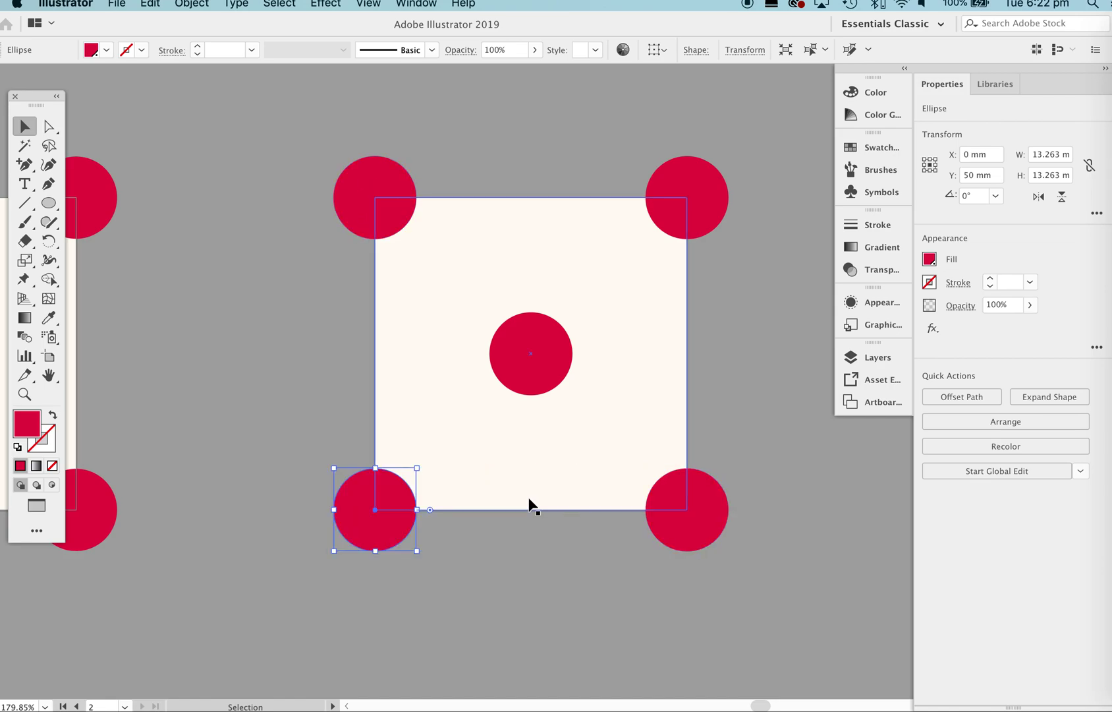
click(300, 170)
Save the whole tile, background included, as a first pattern swatch
key(z)
drag(595, 199, 510, 257)
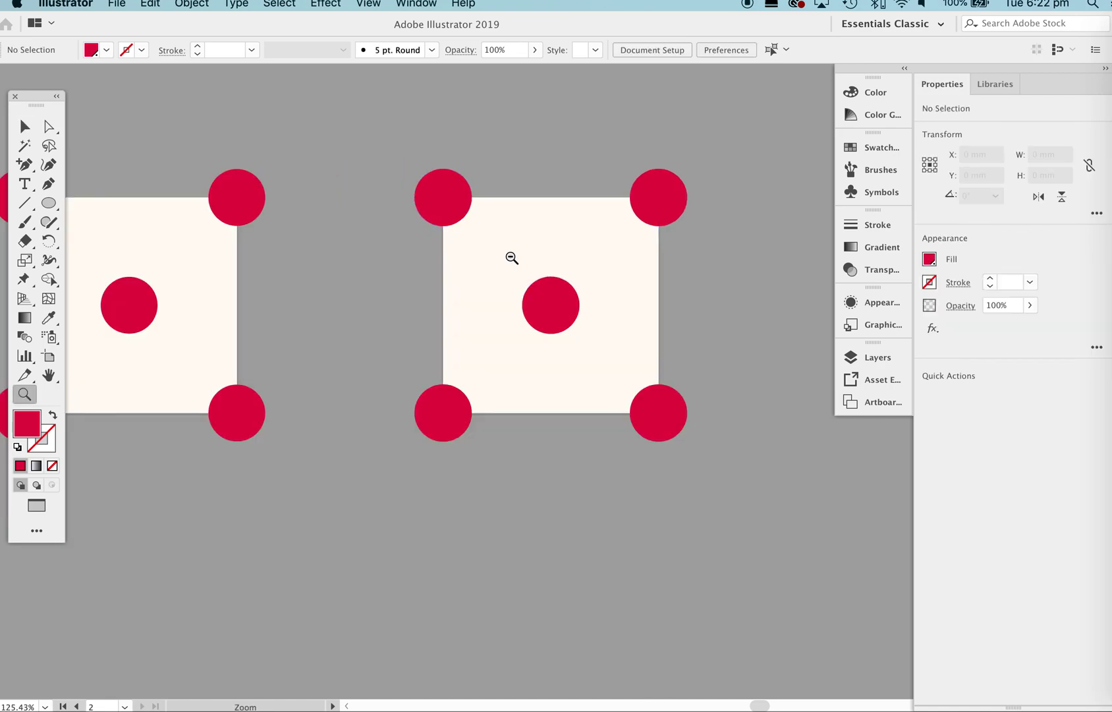
click(881, 147)
scroll(554, 218, right, 6)
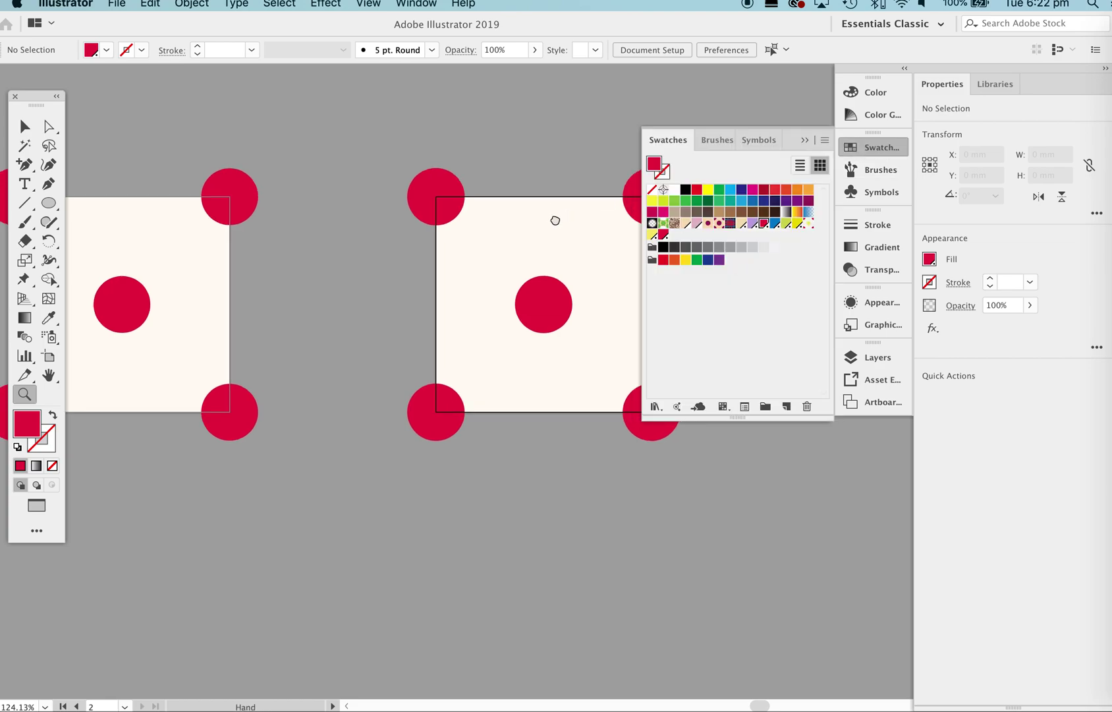
click(24, 126)
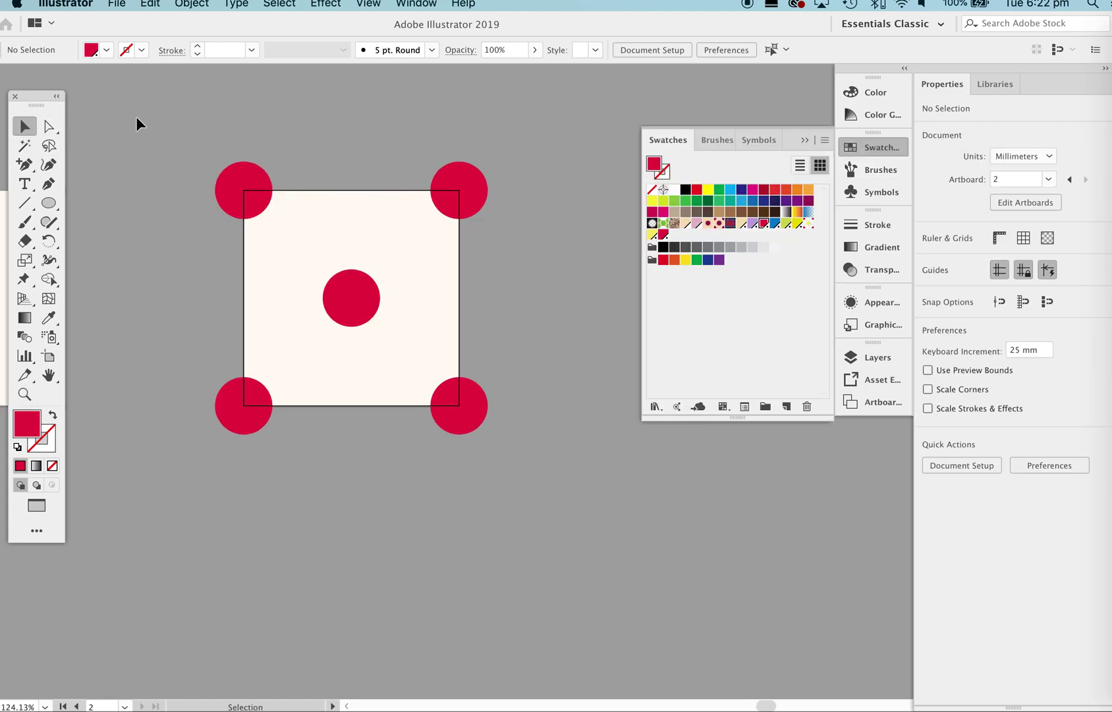
key(super+a)
drag(356, 300, 726, 331)
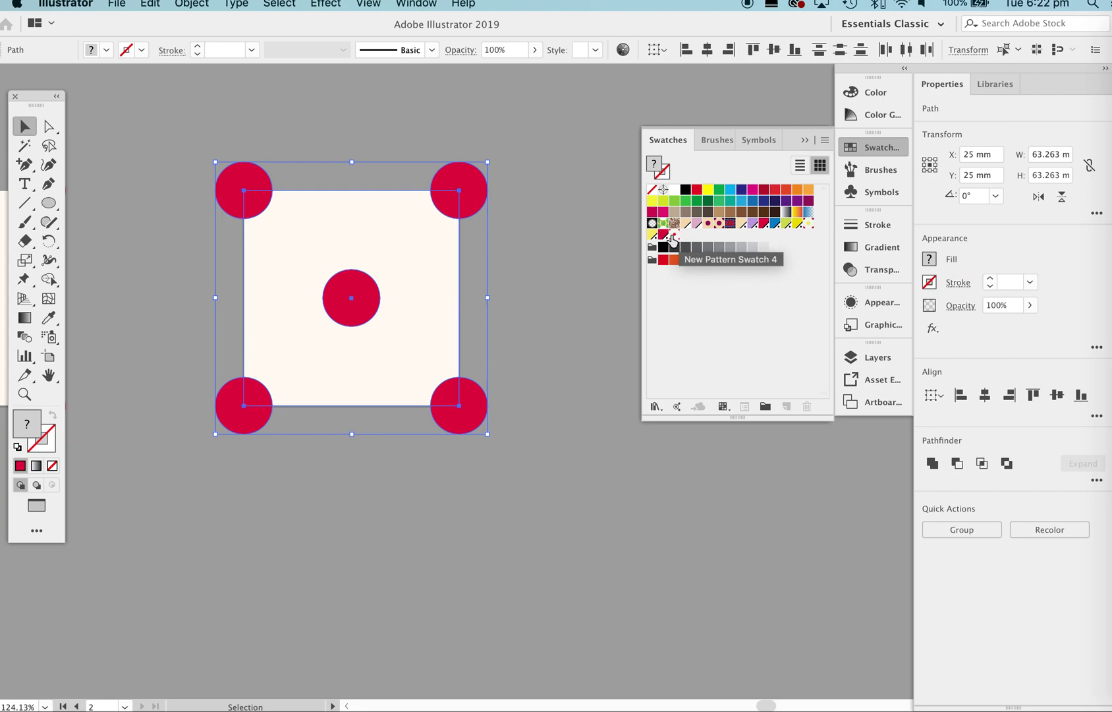
click(566, 251)
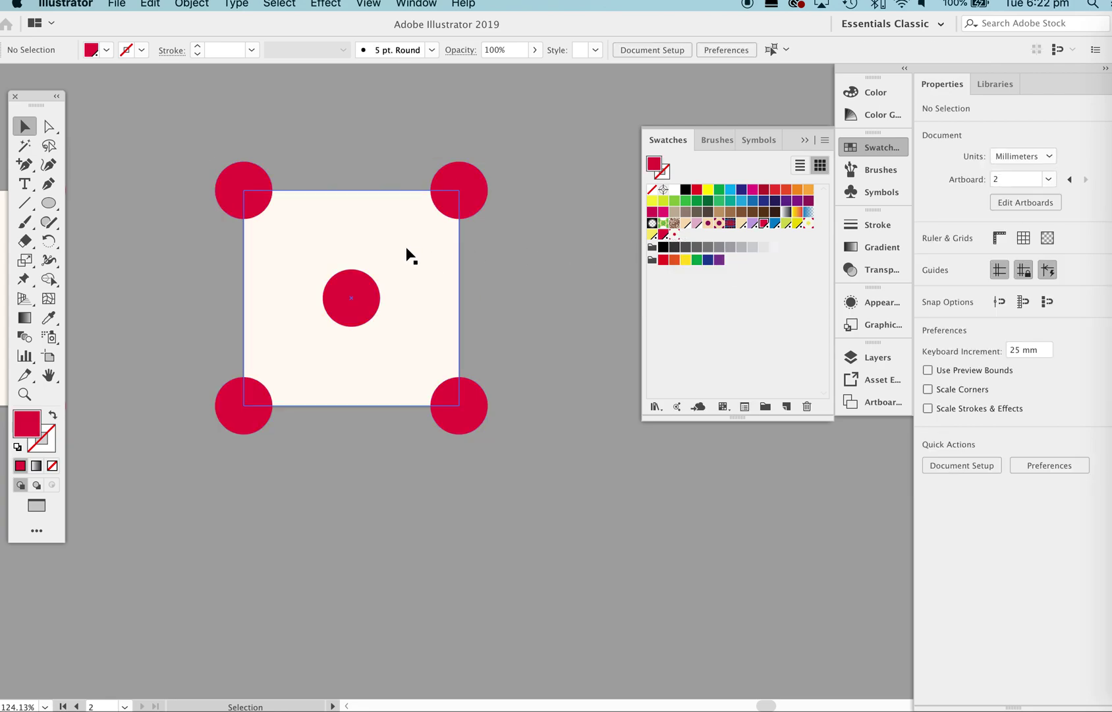
Lock the tile's three background rectangles with Cmd+2
click(389, 210)
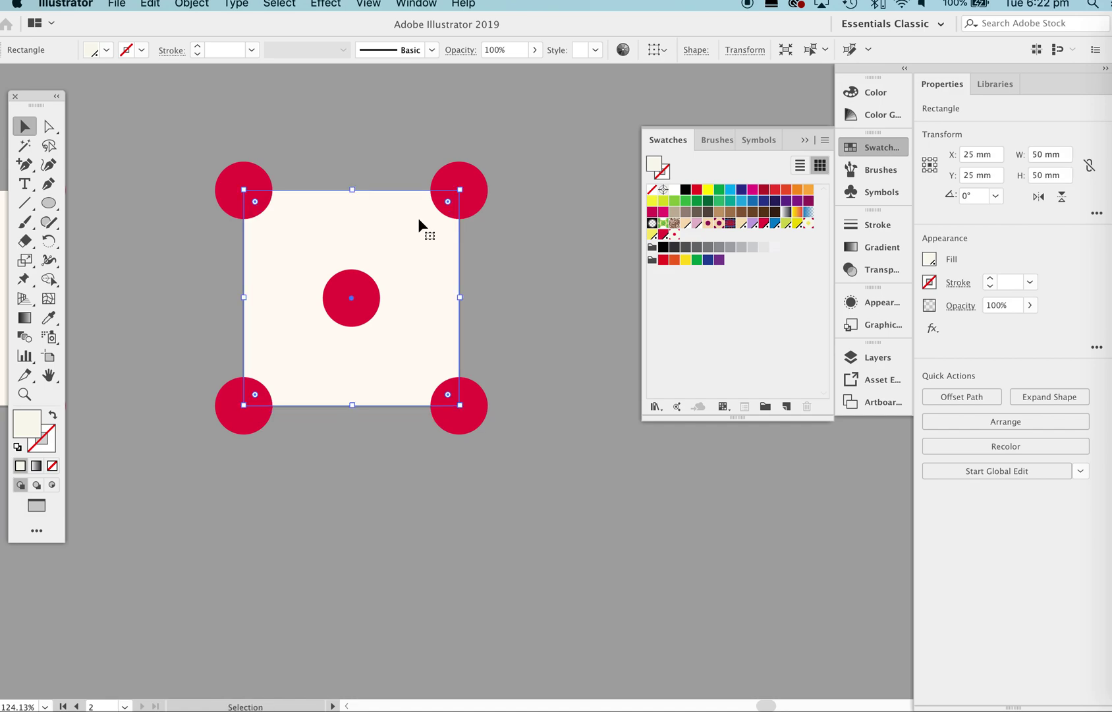
key(super+2)
click(378, 191)
key(super+2)
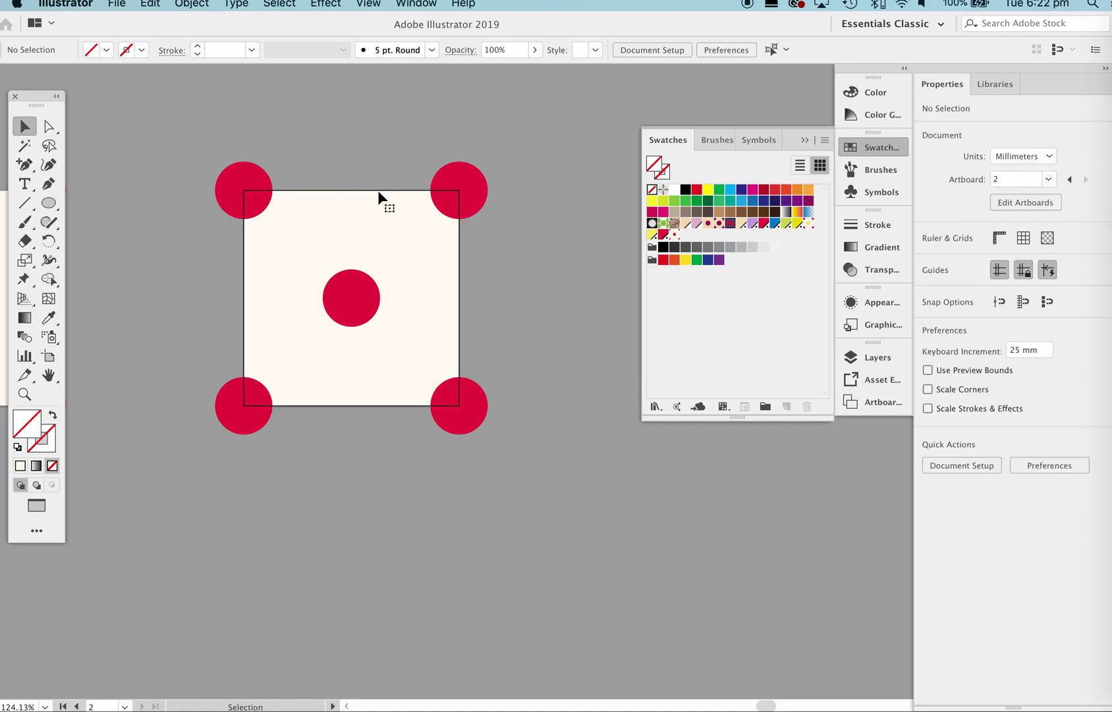
click(377, 193)
key(super+2)
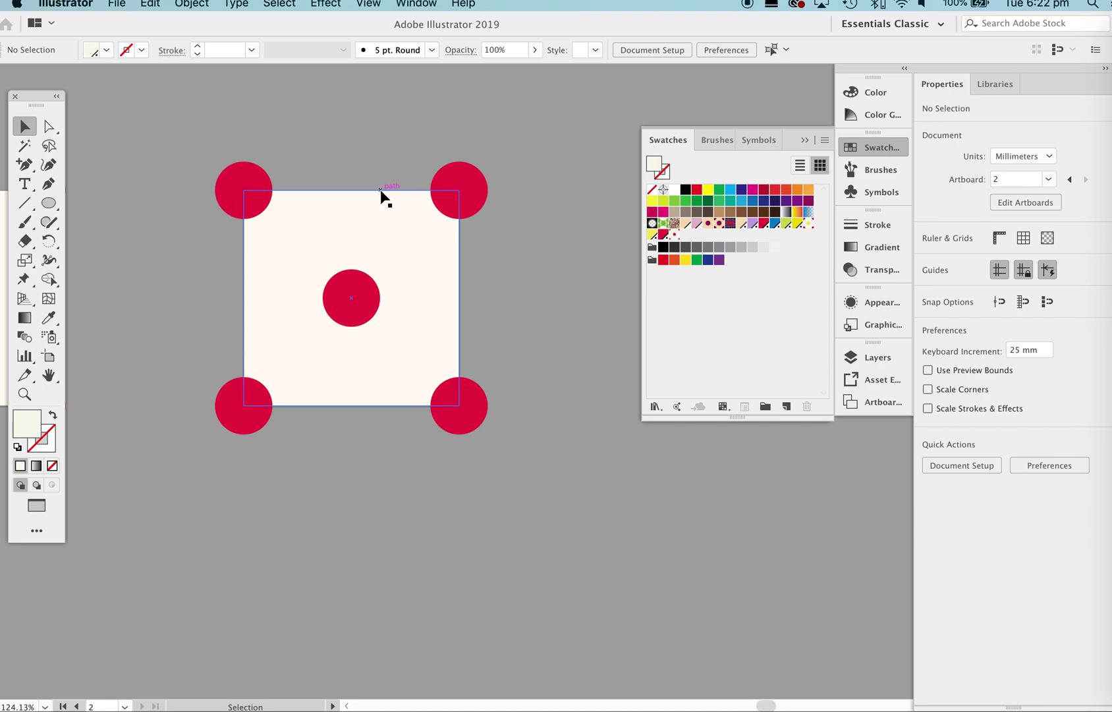
Save only the five red dots as a new pattern swatch
key(super+a)
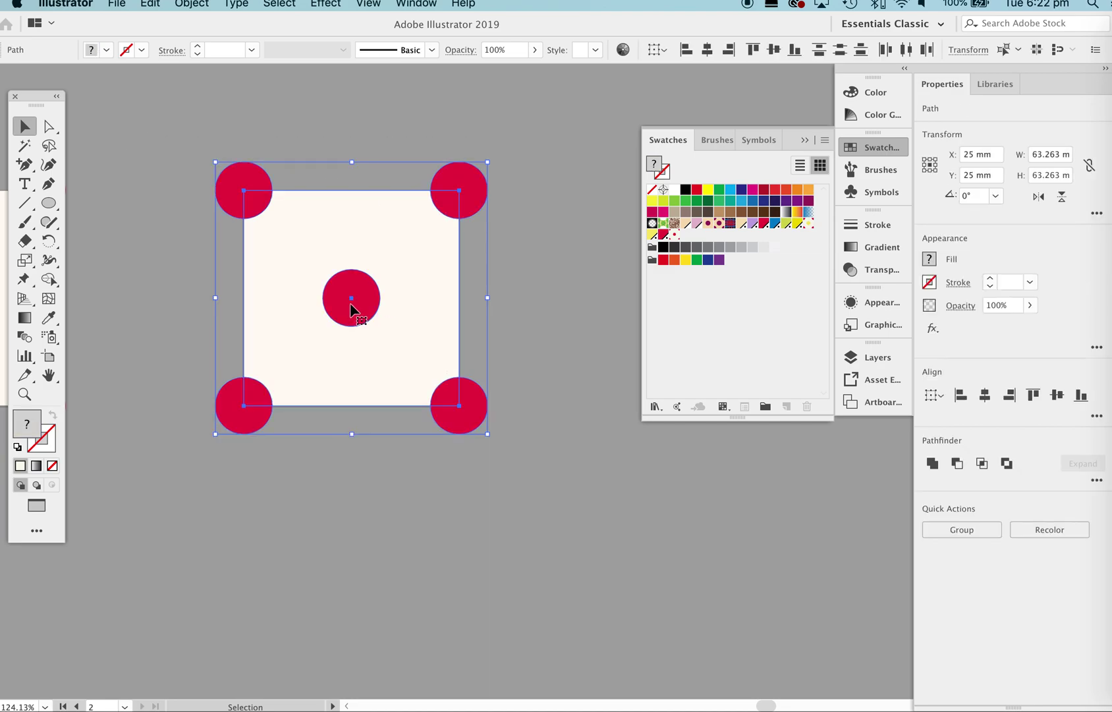
drag(355, 301, 727, 330)
scroll(558, 277, down, 4)
Draw a large tall rectangle and fill it with the new polka-dot pattern swatch
click(613, 275)
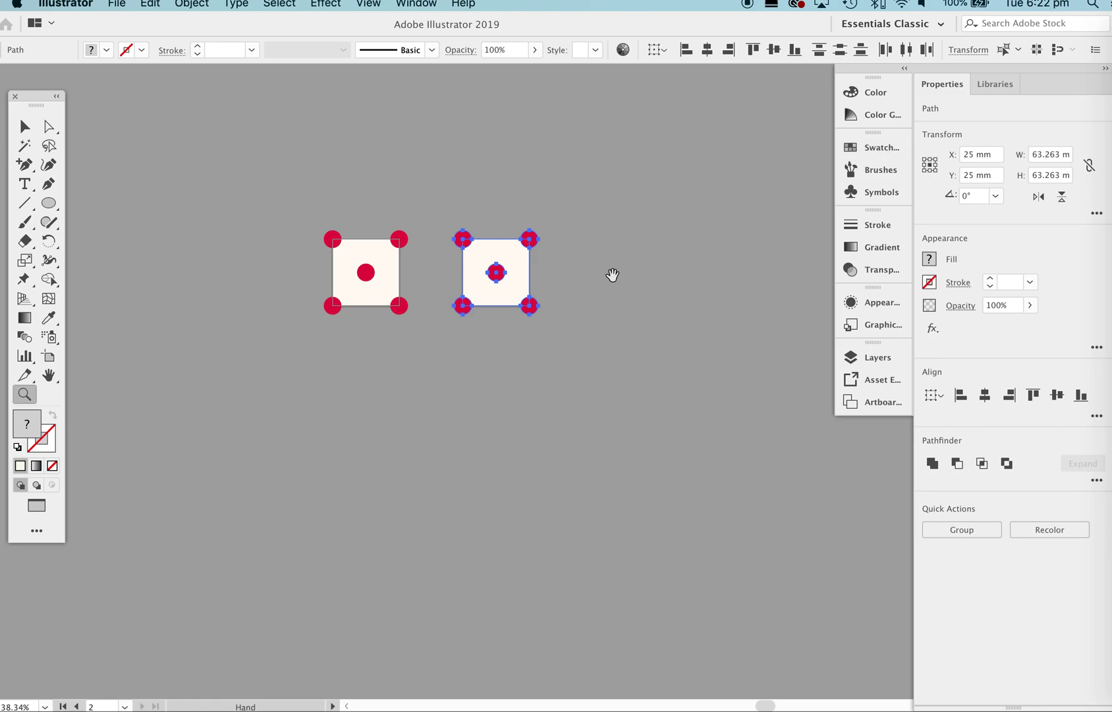
drag(613, 275, 402, 296)
key(m)
drag(420, 142, 442, 187)
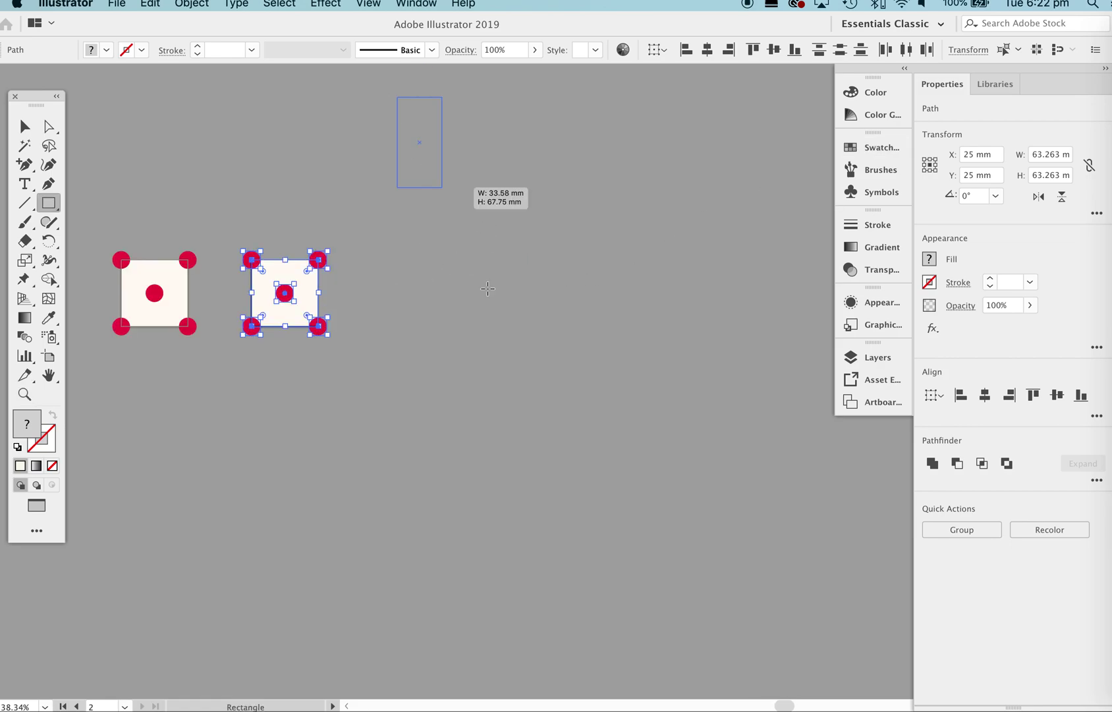
drag(488, 288, 784, 640)
click(874, 149)
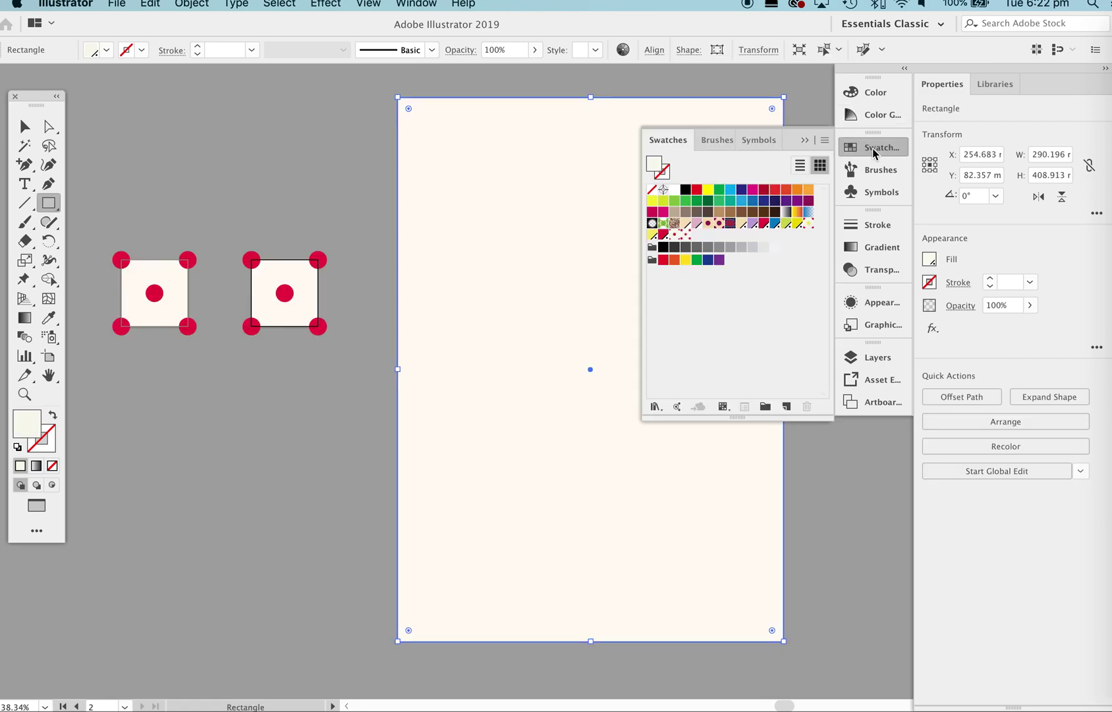
click(675, 235)
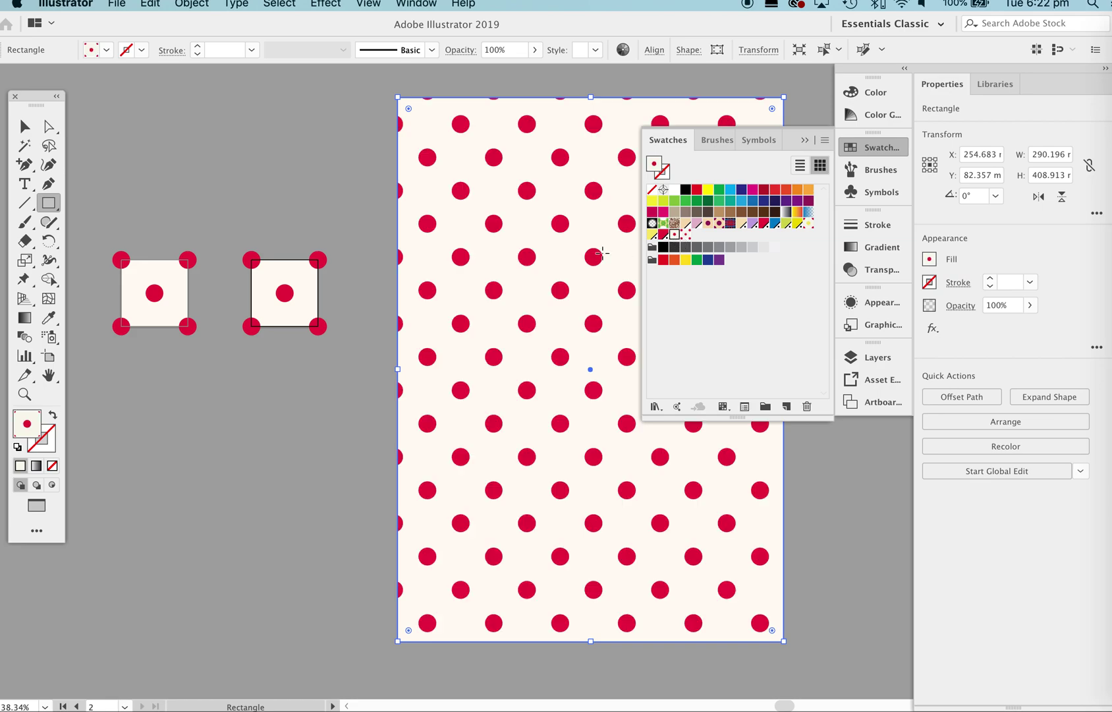
Scale the patterned rectangle down proportionally to 237.433 × 334.565 and Alt-drag a copy to its right
drag(459, 257, 277, 262)
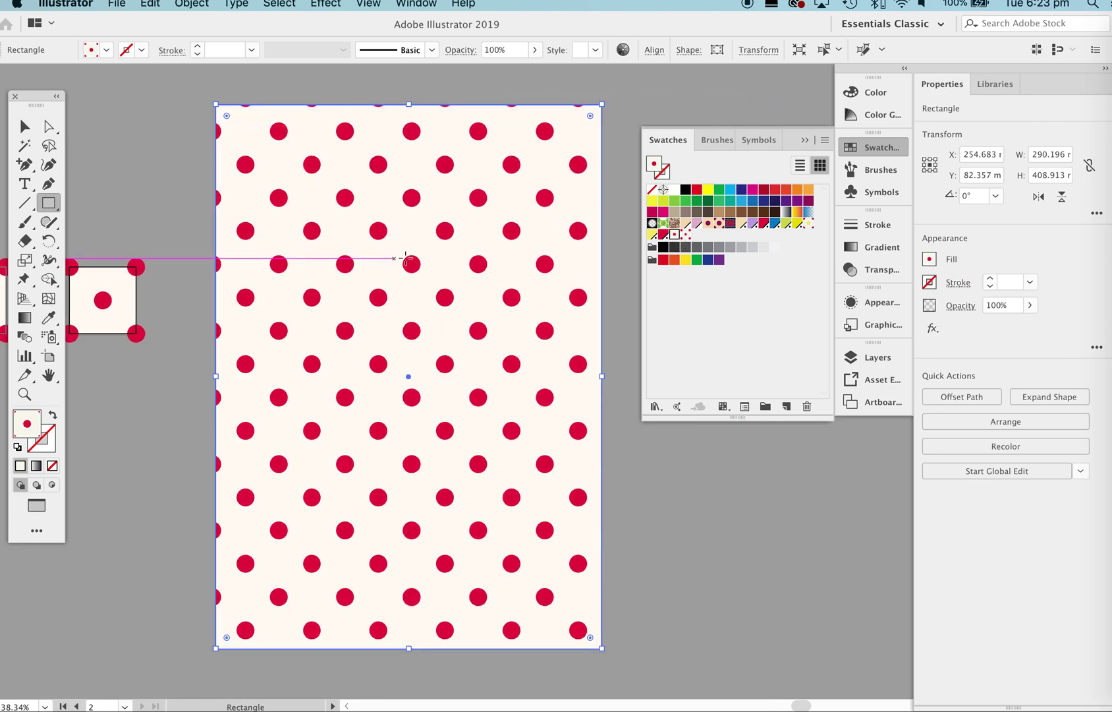
key(v)
drag(605, 379, 486, 379)
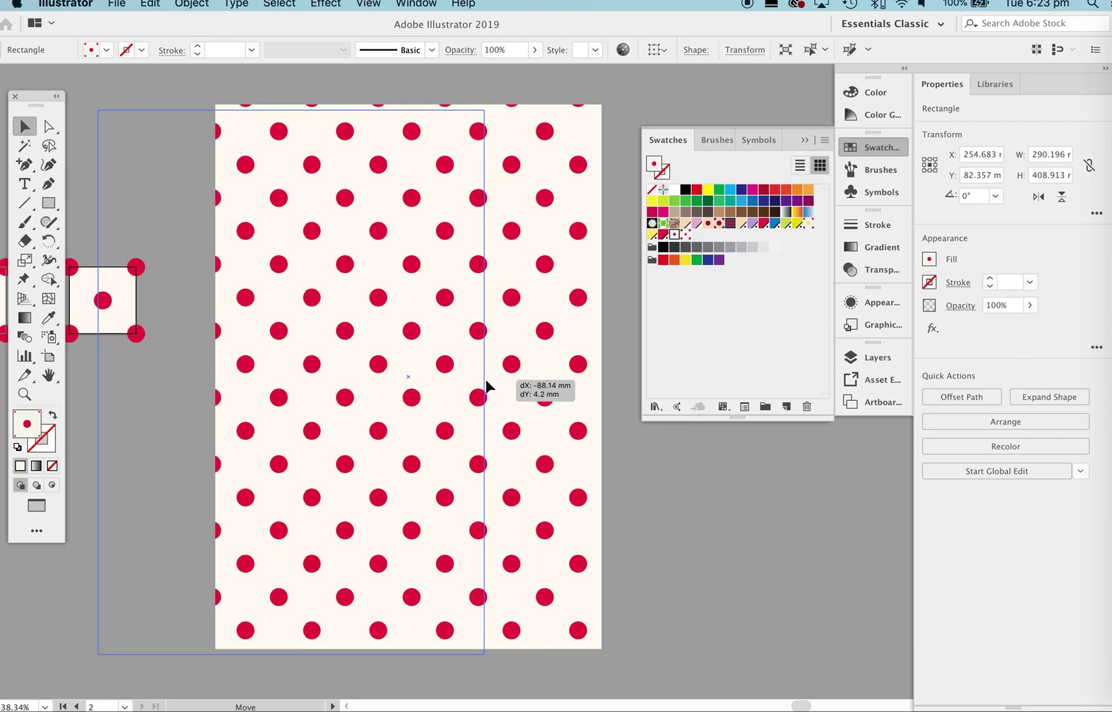
key(super+z)
drag(605, 377, 488, 382)
key(super+z)
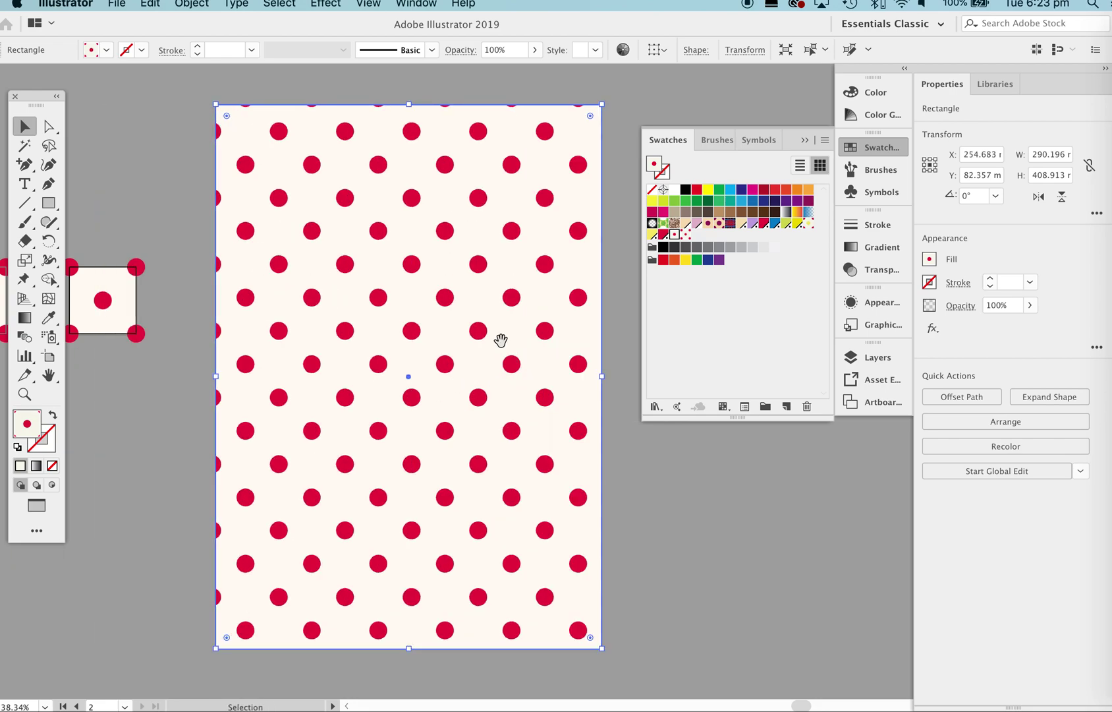
drag(499, 340, 348, 330)
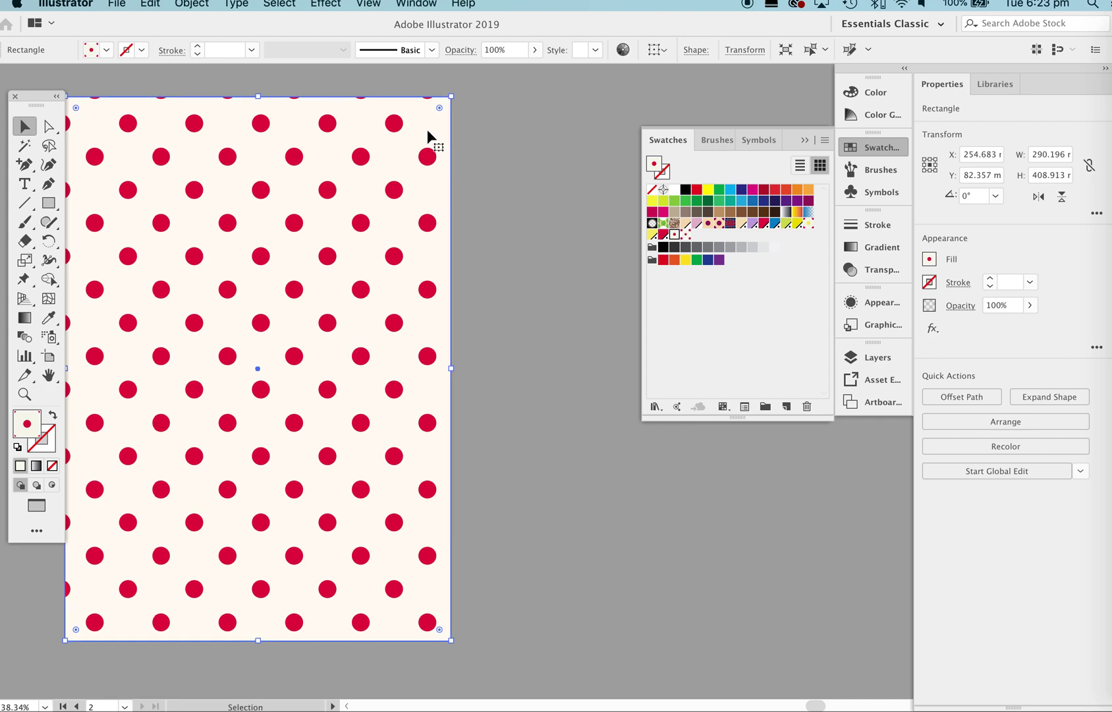
drag(451, 97, 216, 269)
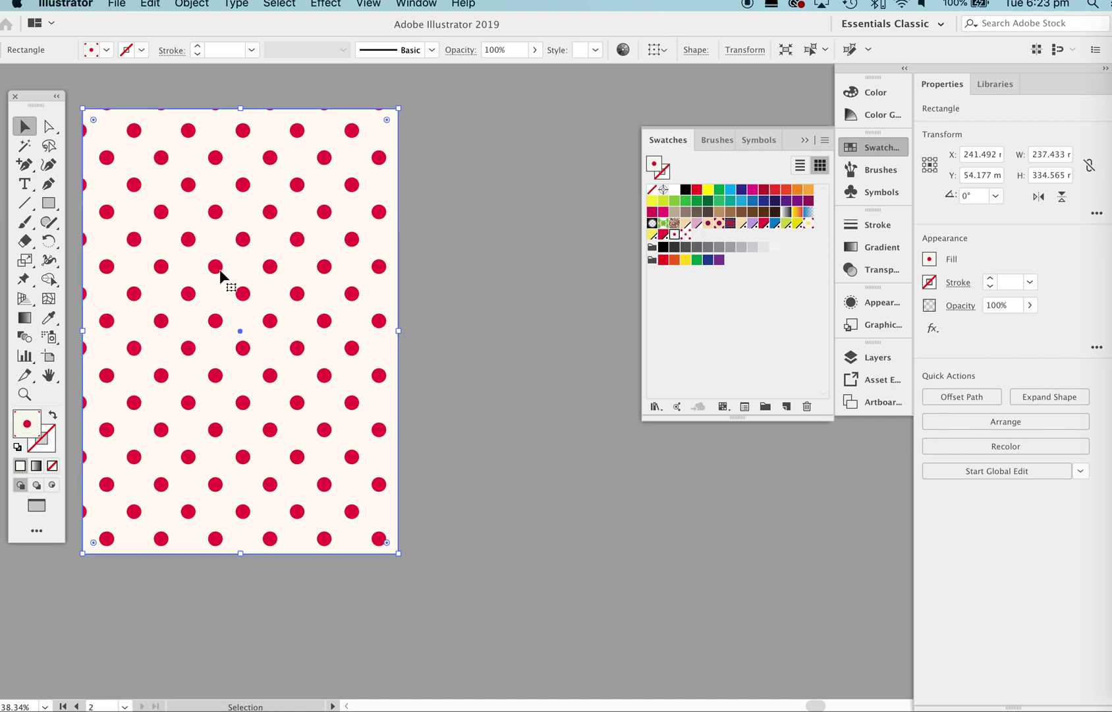
drag(222, 268, 556, 271)
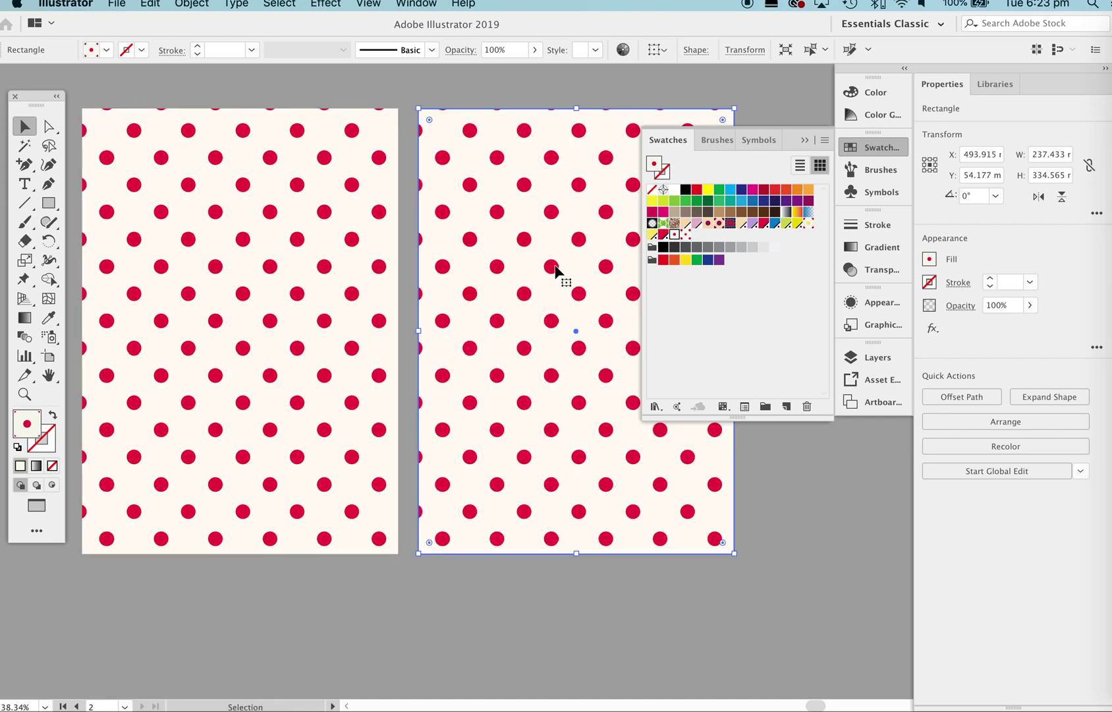
Fill the copied rectangle with the grey-grid dot pattern swatch and compare both rectangles
click(687, 235)
key(z)
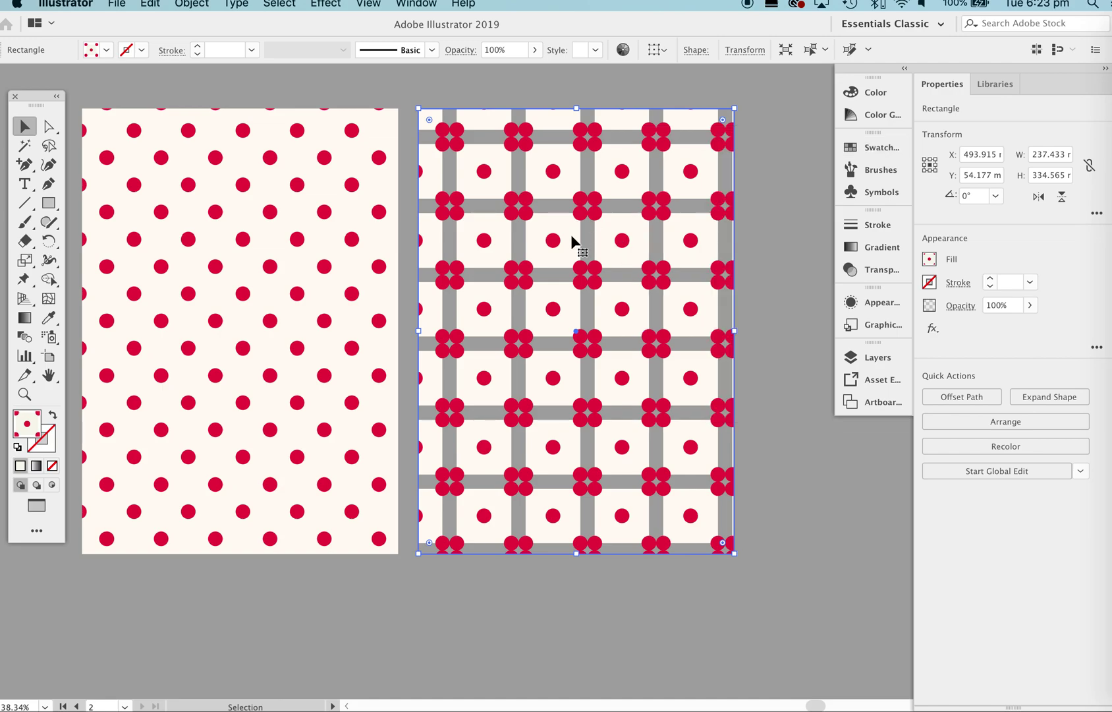
drag(541, 326, 724, 247)
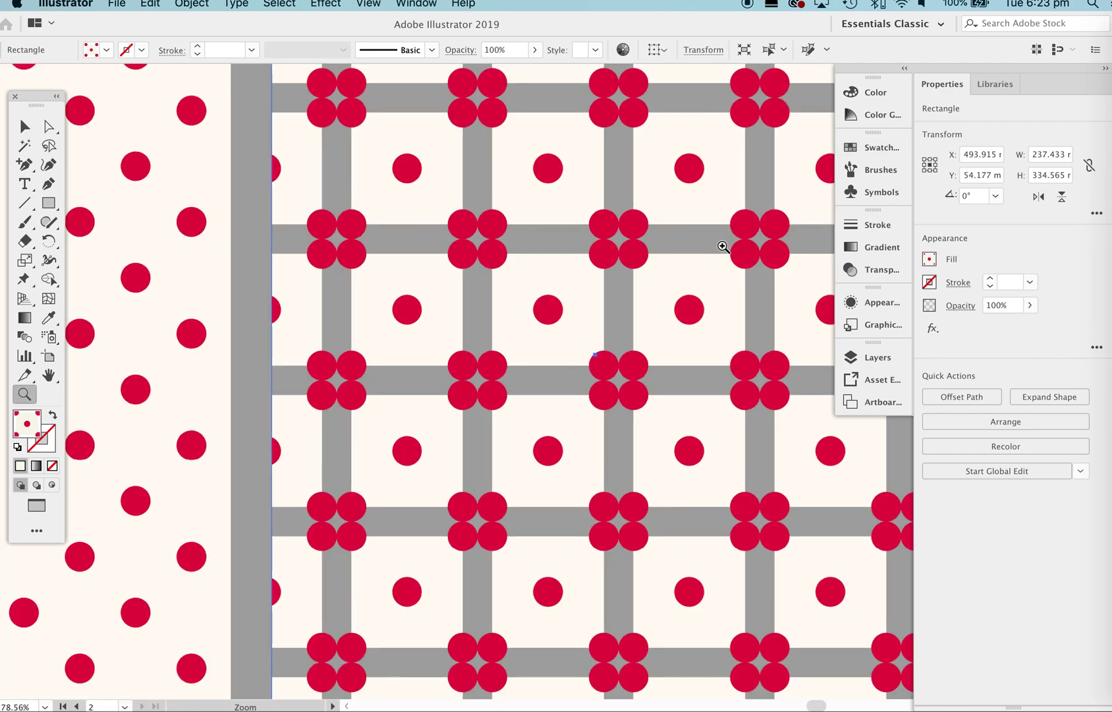
alt+click(723, 247)
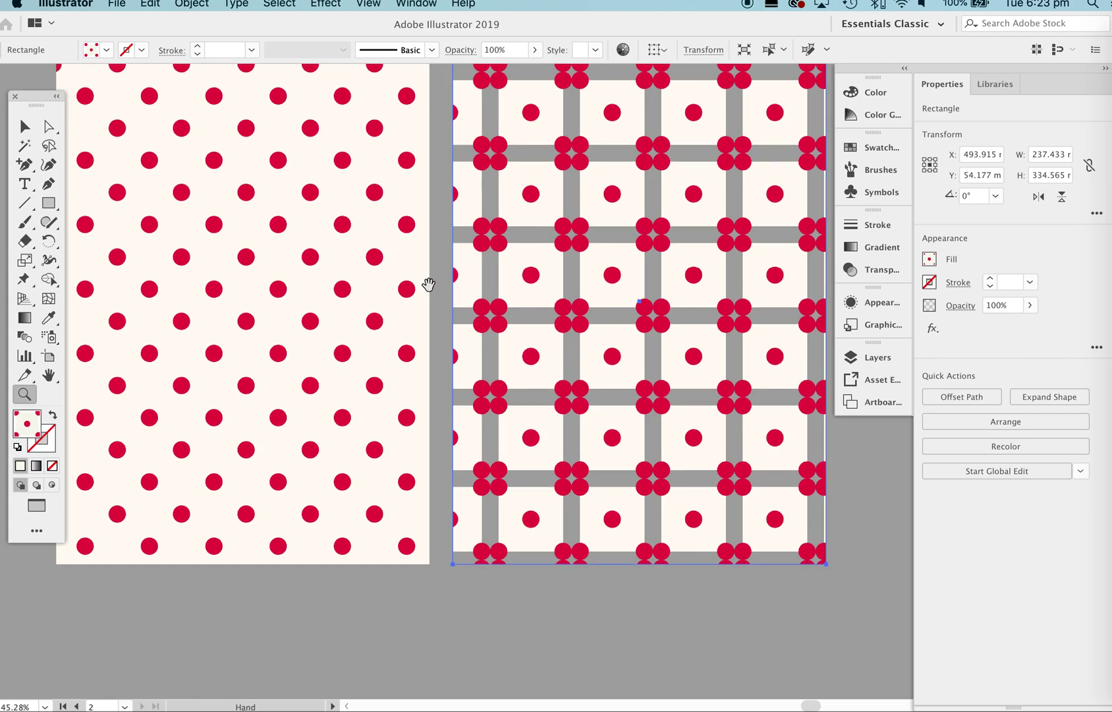
alt+click(608, 228)
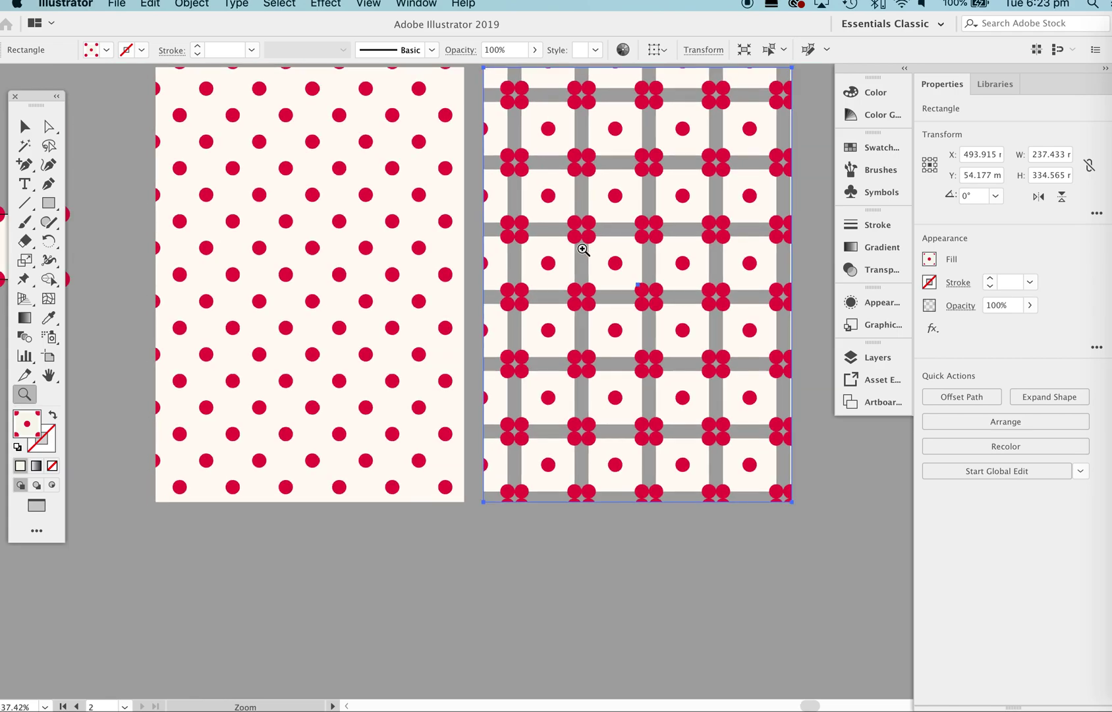
Bring both rectangles and the tiles into view and select the left polka-dot rectangle
scroll(504, 266, up, 4)
scroll(505, 265, right, 2)
key(space)
drag(365, 278, 373, 278)
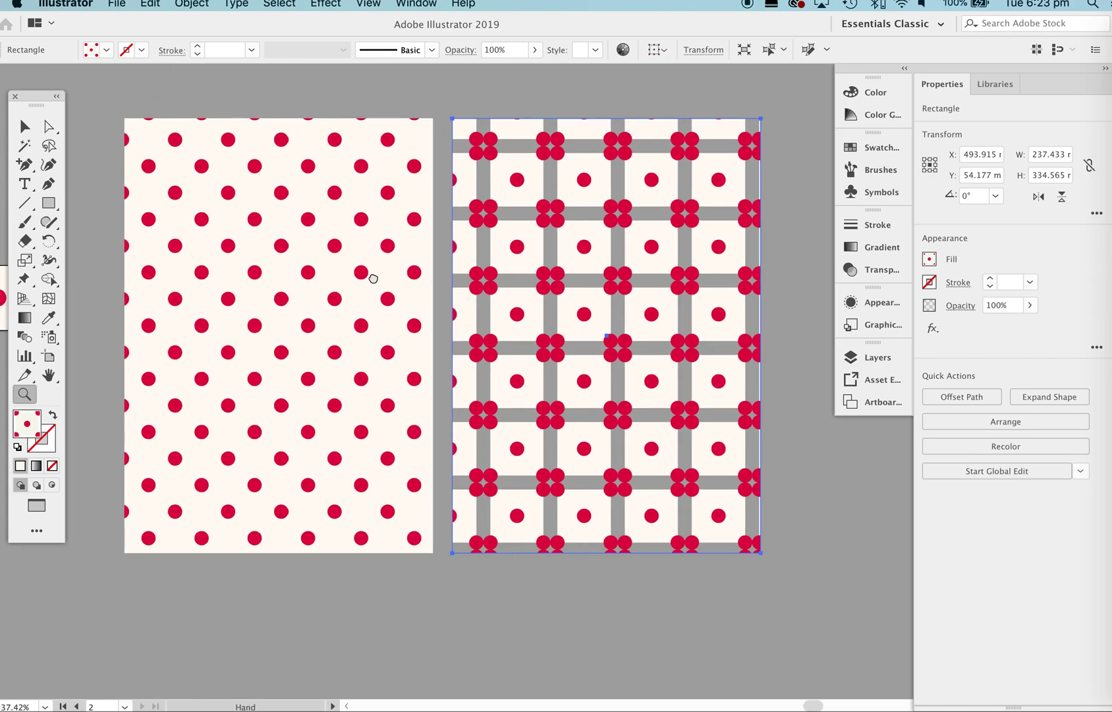
scroll(373, 278, left, 2)
scroll(342, 263, down, 1)
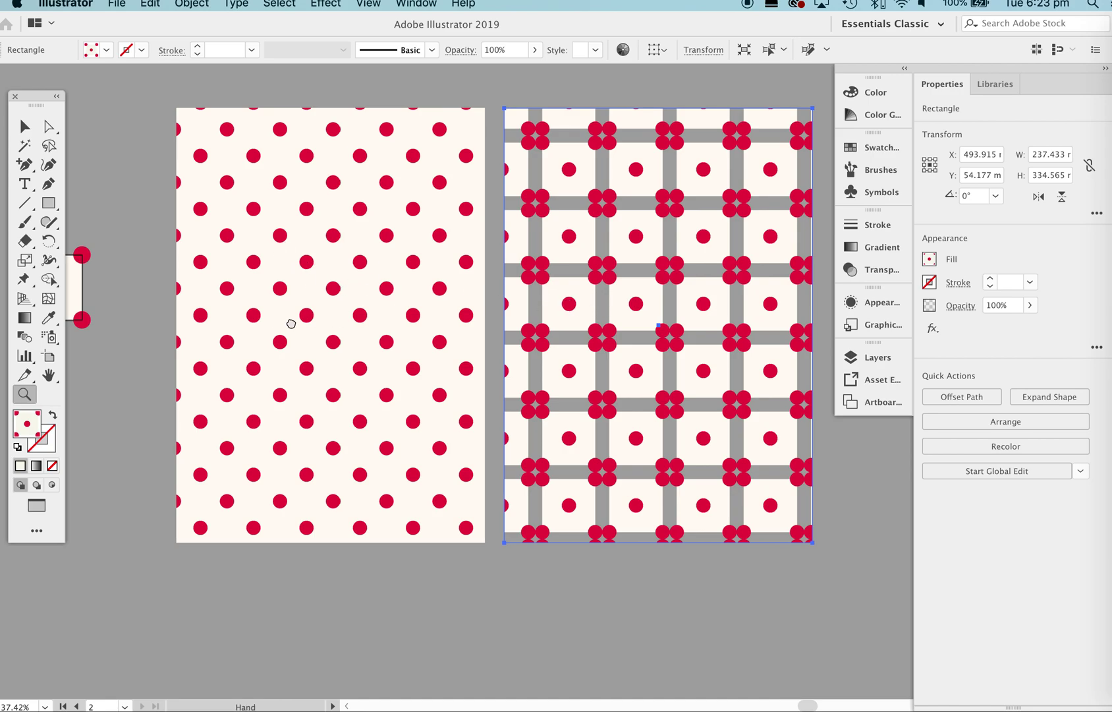
scroll(385, 315, left, 10)
scroll(638, 315, right, 8)
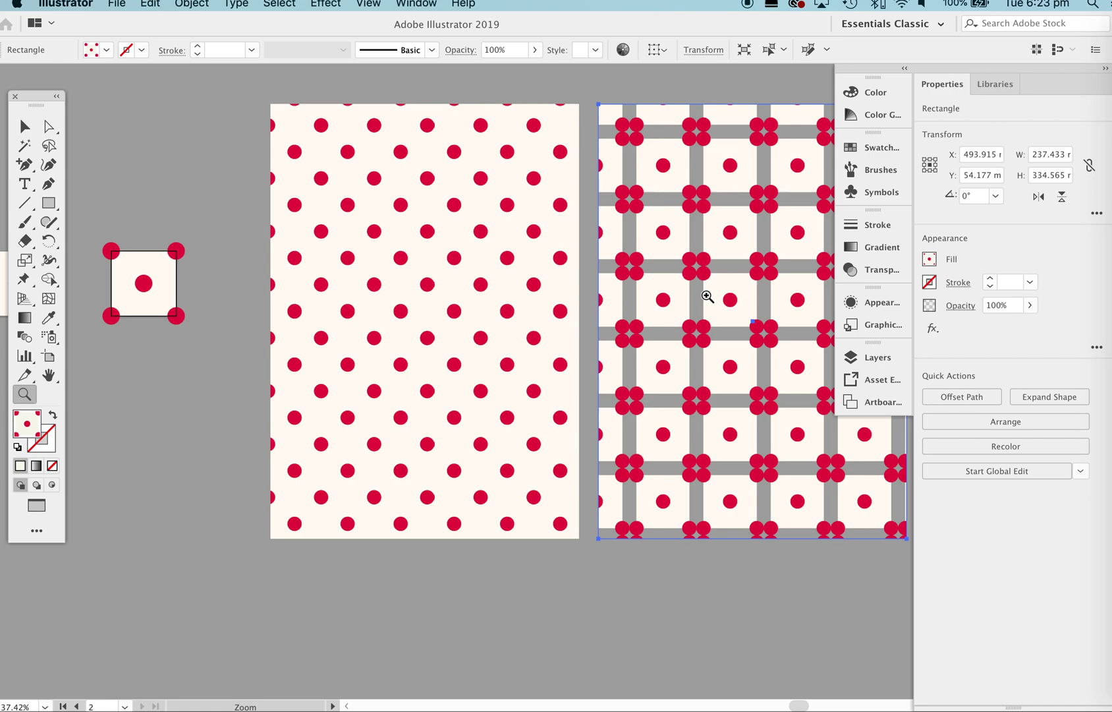
mouse_move(303, 301)
mouse_down()
mouse_move(469, 304)
mouse_move(290, 304)
mouse_up()
key(v)
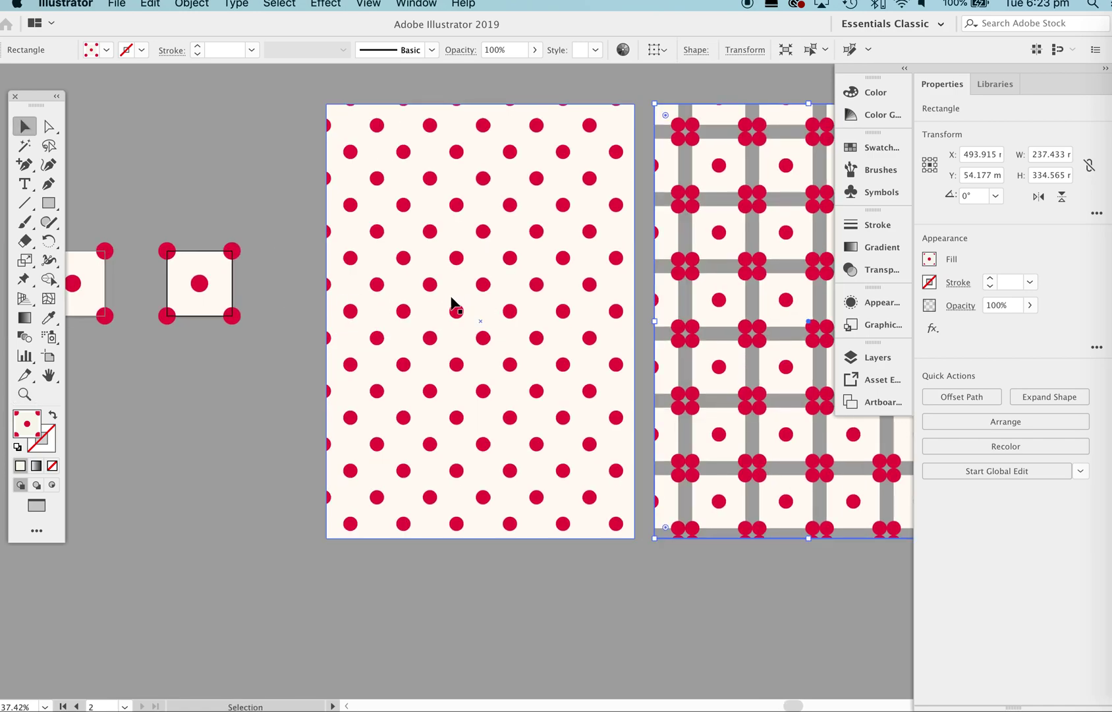
click(441, 268)
Delete the left polka-dot rectangle and move the grid-pattern rectangle to the left
key(Delete)
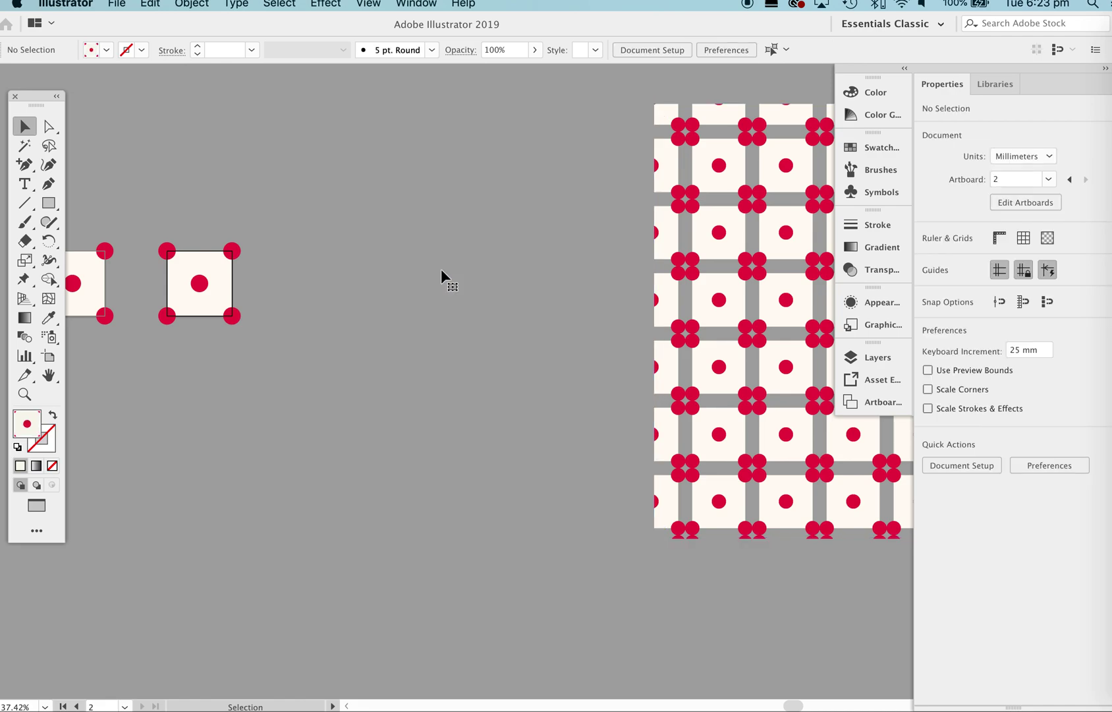
drag(663, 280, 629, 278)
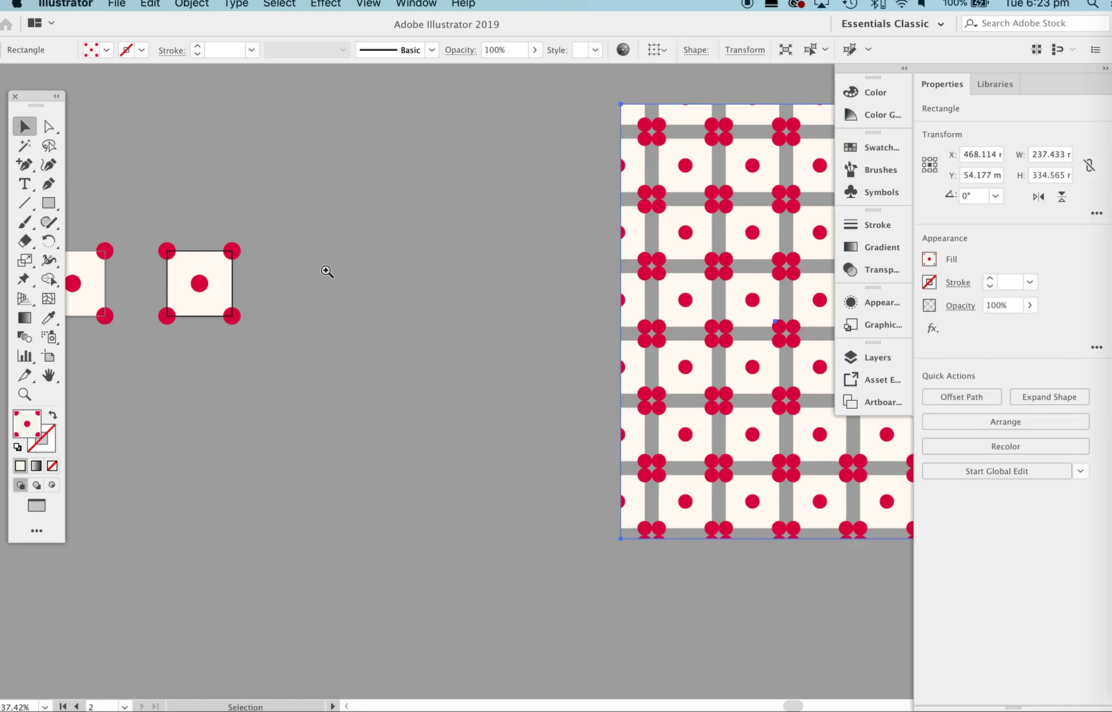
drag(327, 270, 599, 310)
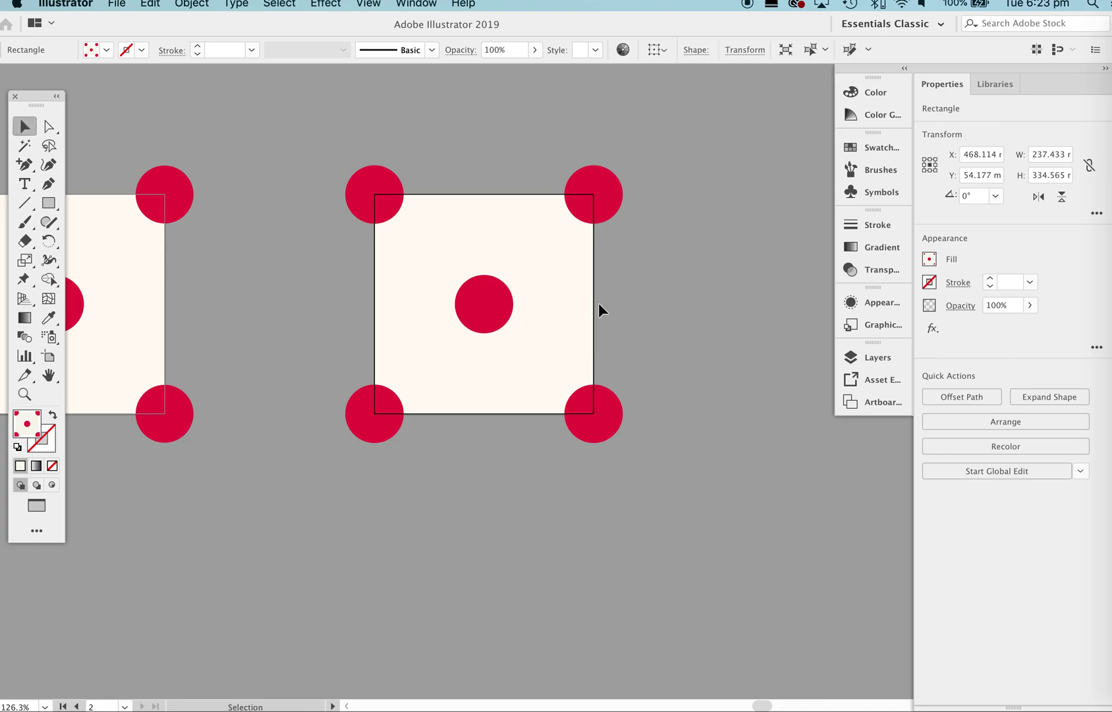
Bring the 50 mm square in front of the dots and place a copy over the tile
click(524, 225)
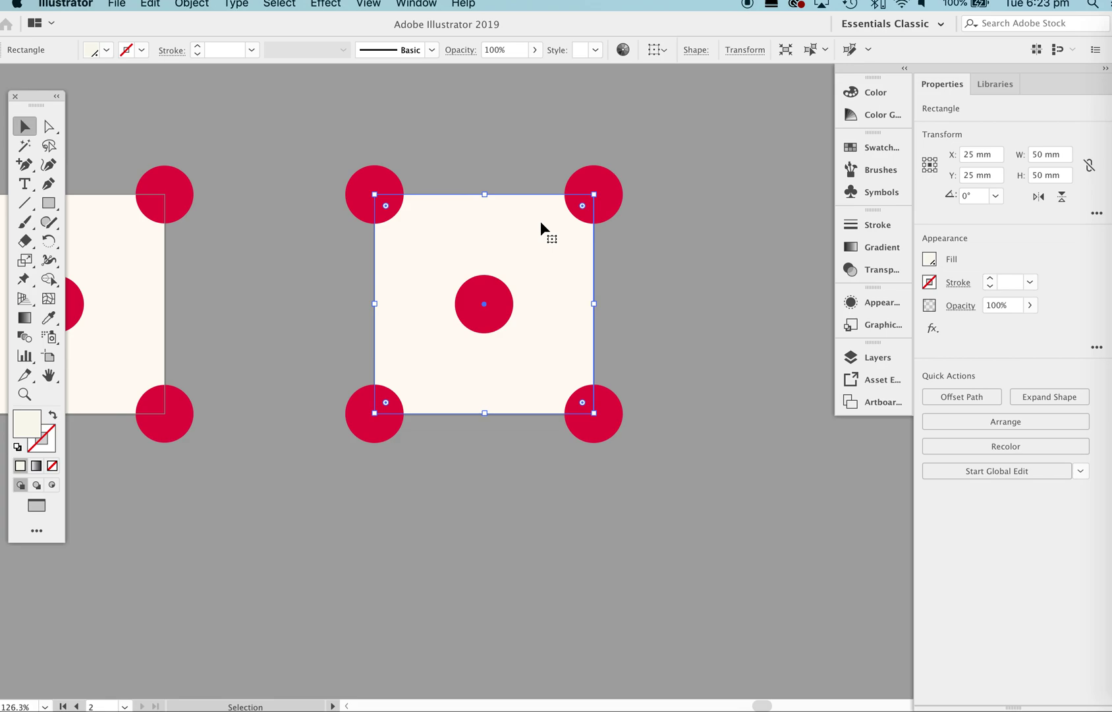
key(super+shift+bracketright)
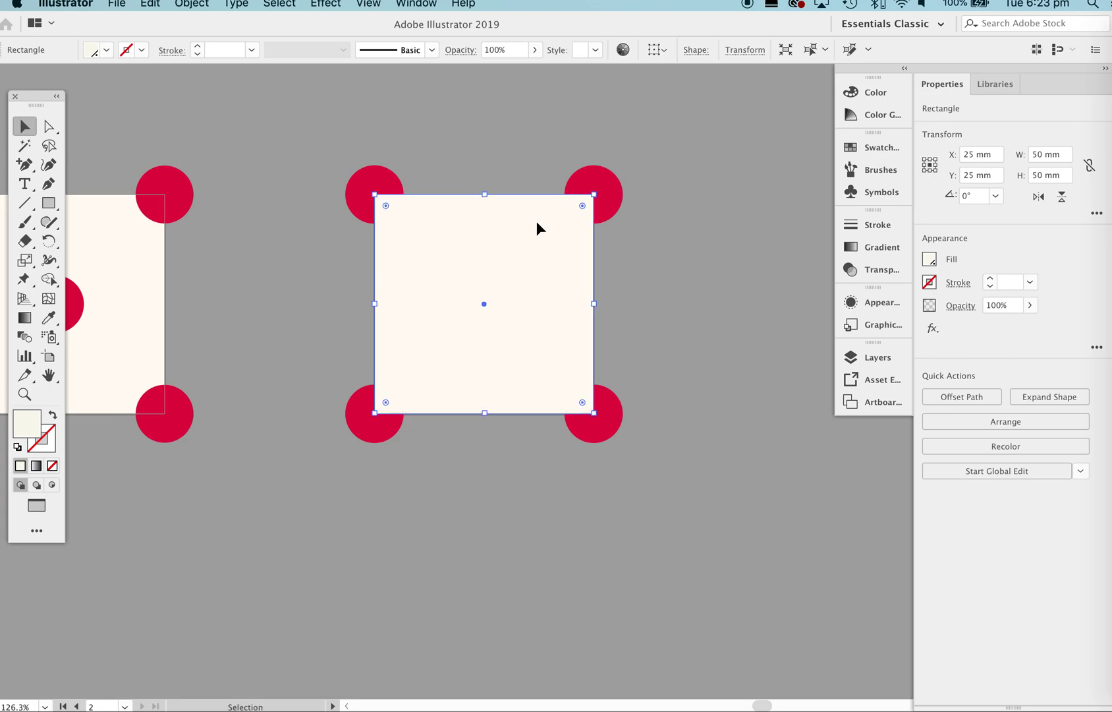
key(super+z)
key(alt+super+a)
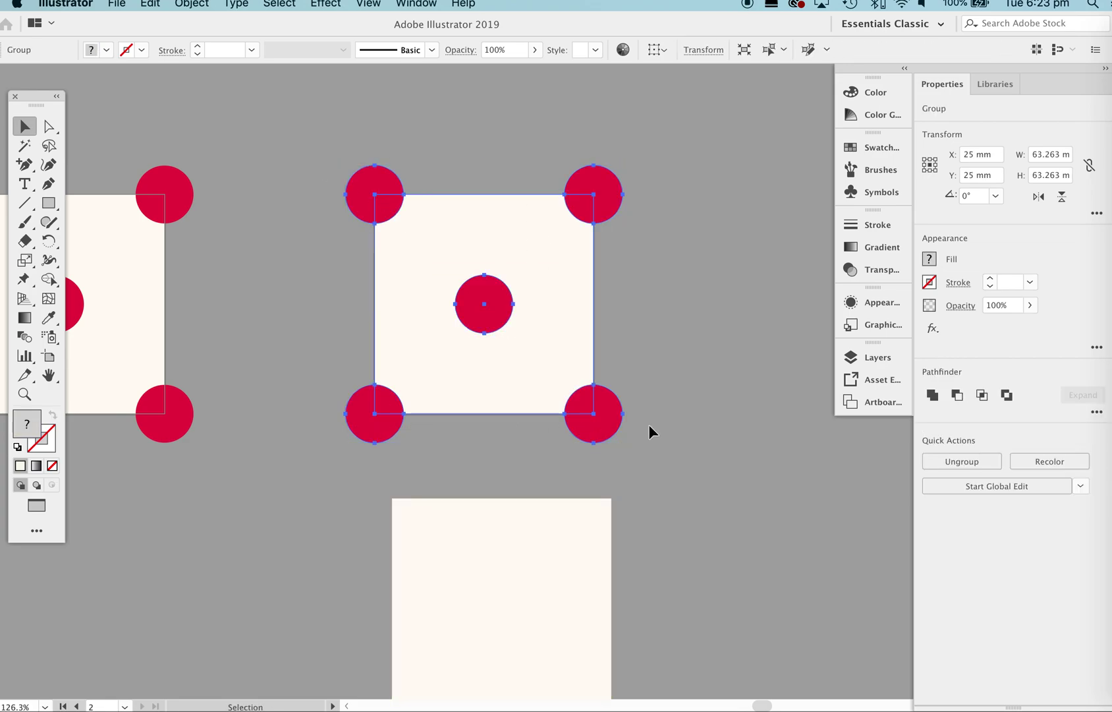
click(676, 461)
drag(499, 677, 480, 371)
Select the square with all the dots and clip them with Cmd+7
drag(335, 151, 608, 278)
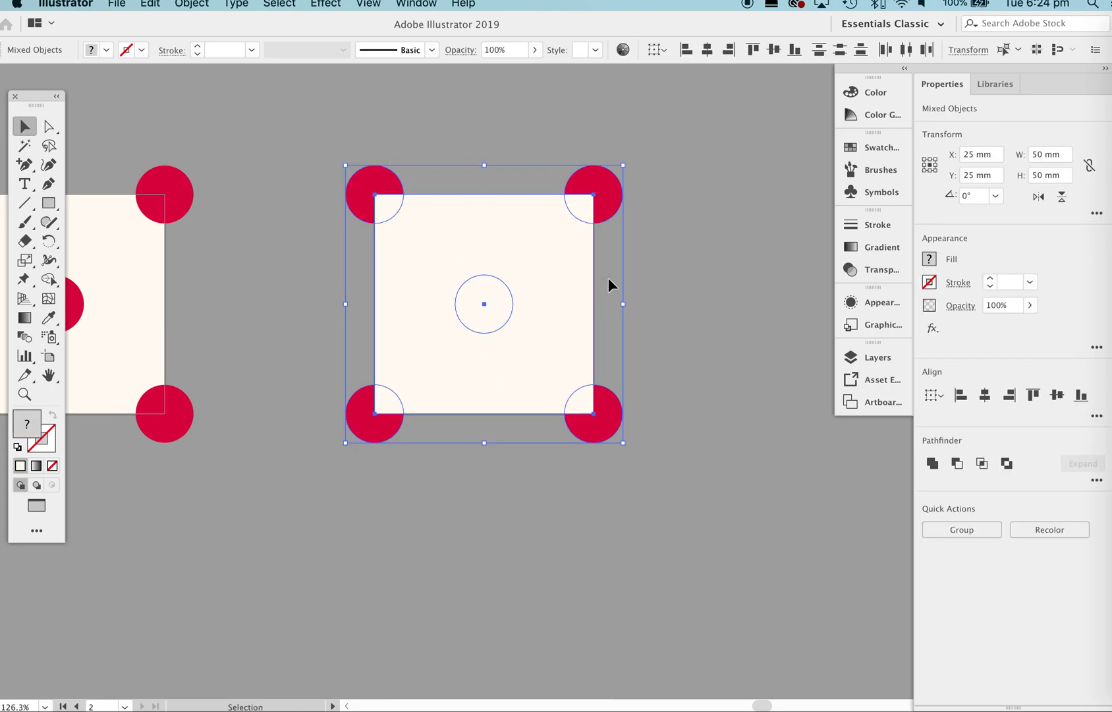
key(super+7)
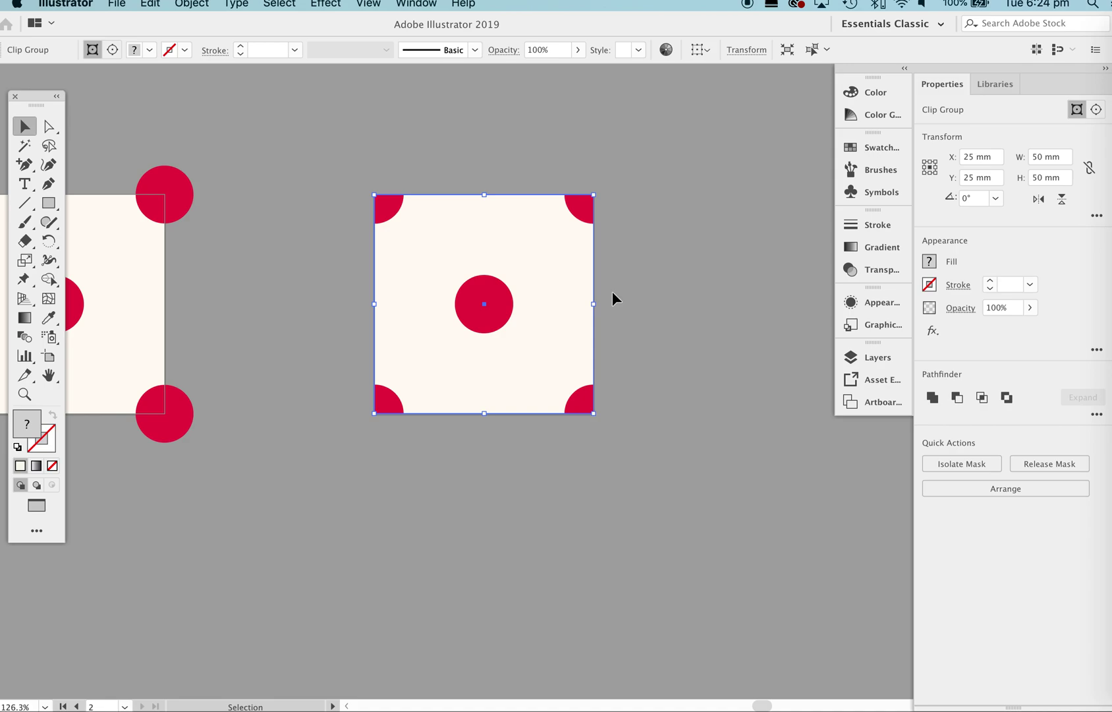
key(z)
alt+click(612, 298)
Drag the clipped tile right and down, undoing the accidental move and stray duplicate
drag(556, 278, 517, 321)
drag(354, 216, 528, 475)
alt+click(343, 241)
key(v)
key(super+z)
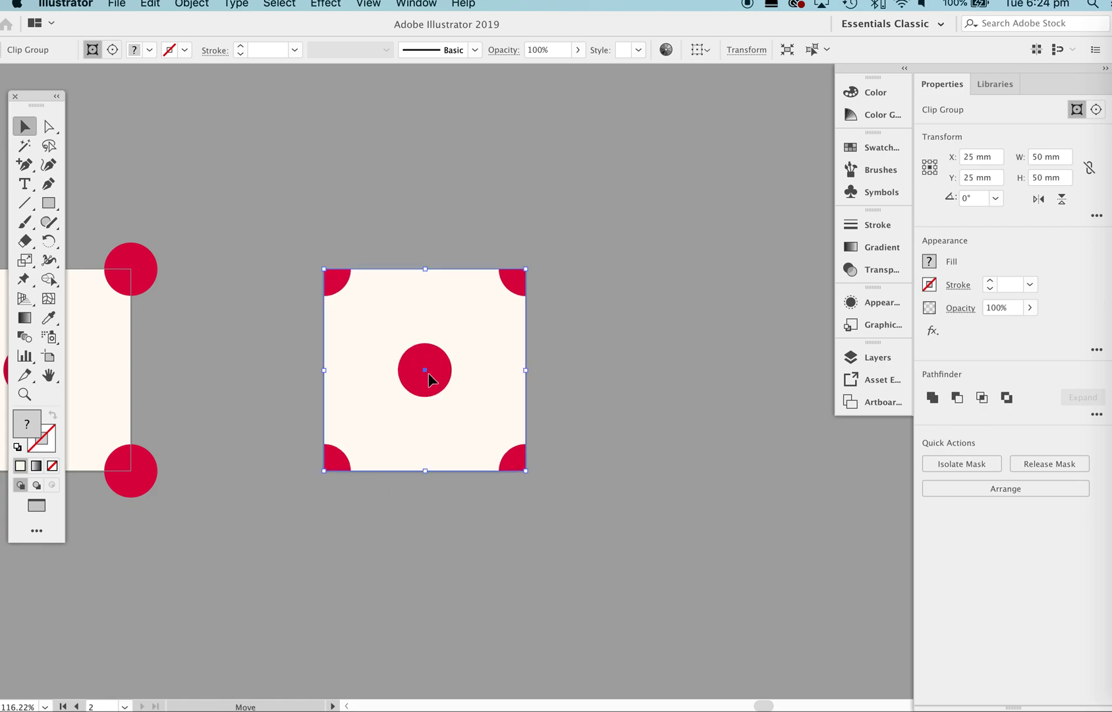
drag(428, 380, 628, 424)
key(space)
drag(561, 407, 409, 239)
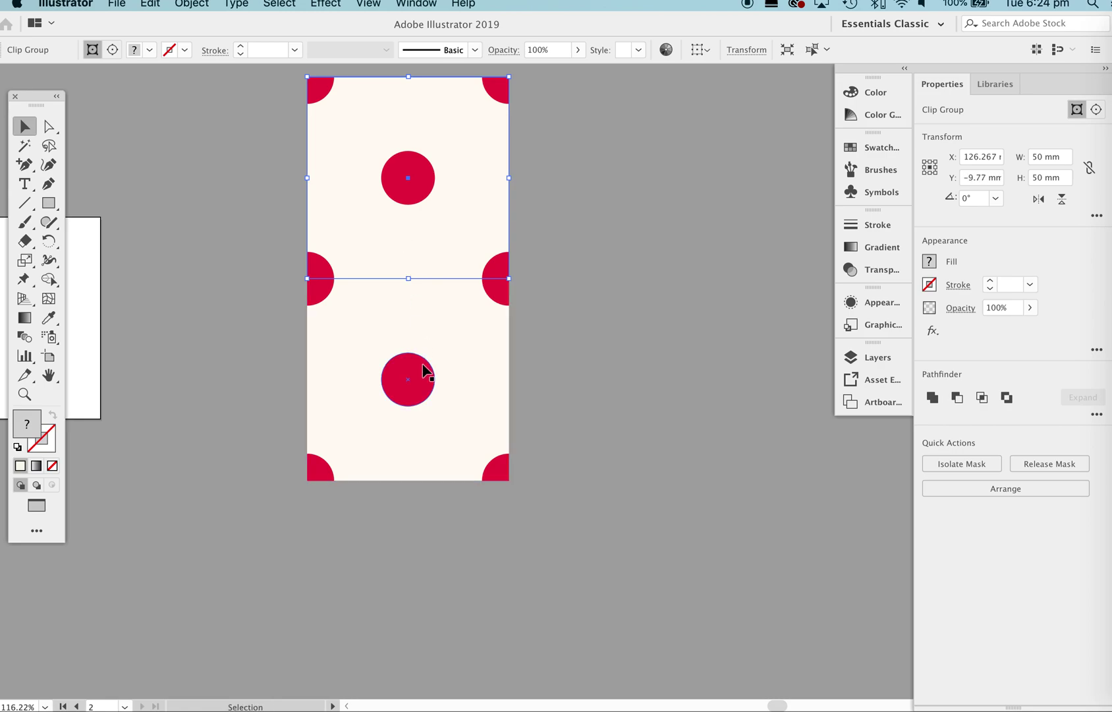
key(cmd+z)
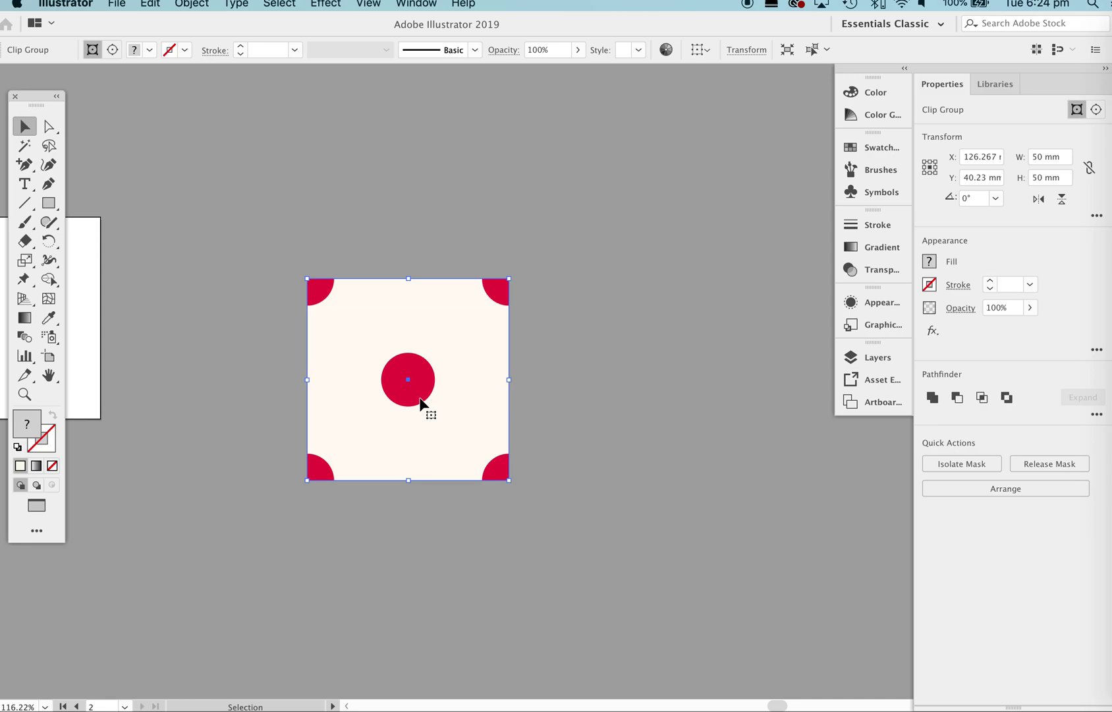
Alt-drag 50 mm copies of the clipped tile above, below, left and right of it
drag(420, 397, 427, 197)
click(401, 313)
drag(385, 379, 587, 377)
drag(421, 346, 432, 547)
drag(430, 419, 249, 414)
drag(360, 242, 561, 241)
click(521, 410)
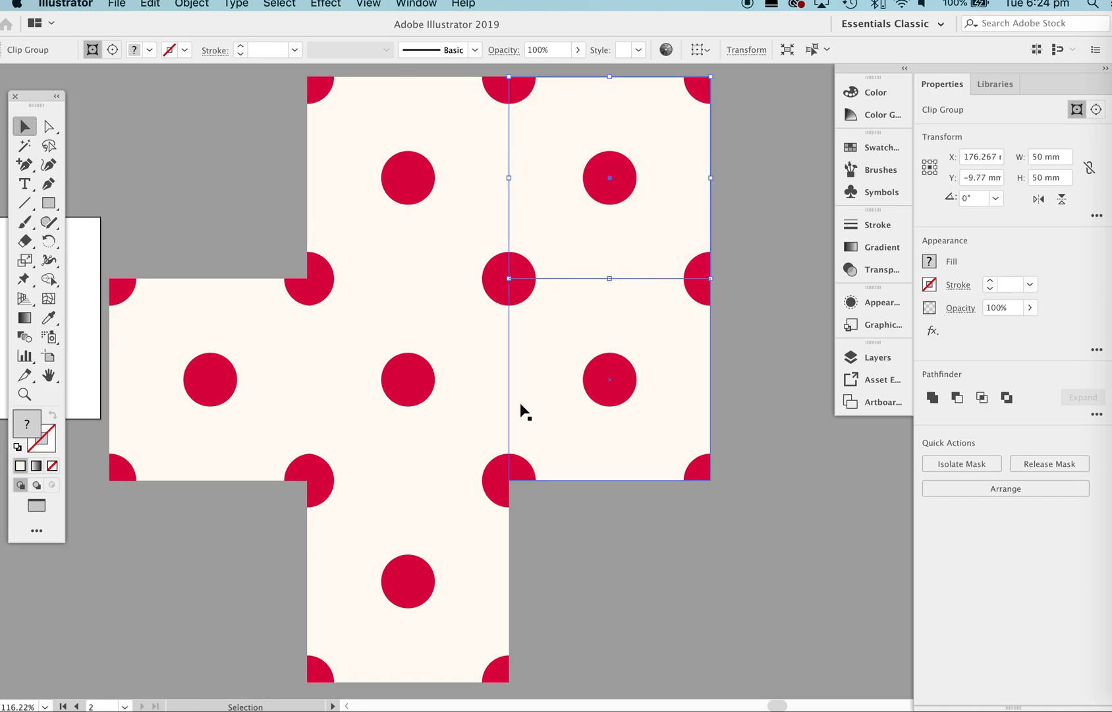
click(539, 523)
drag(552, 396, 610, 597)
drag(455, 541, 258, 532)
Copy a tile to the top-left and nudge the two left tiles into grid alignment
click(266, 448)
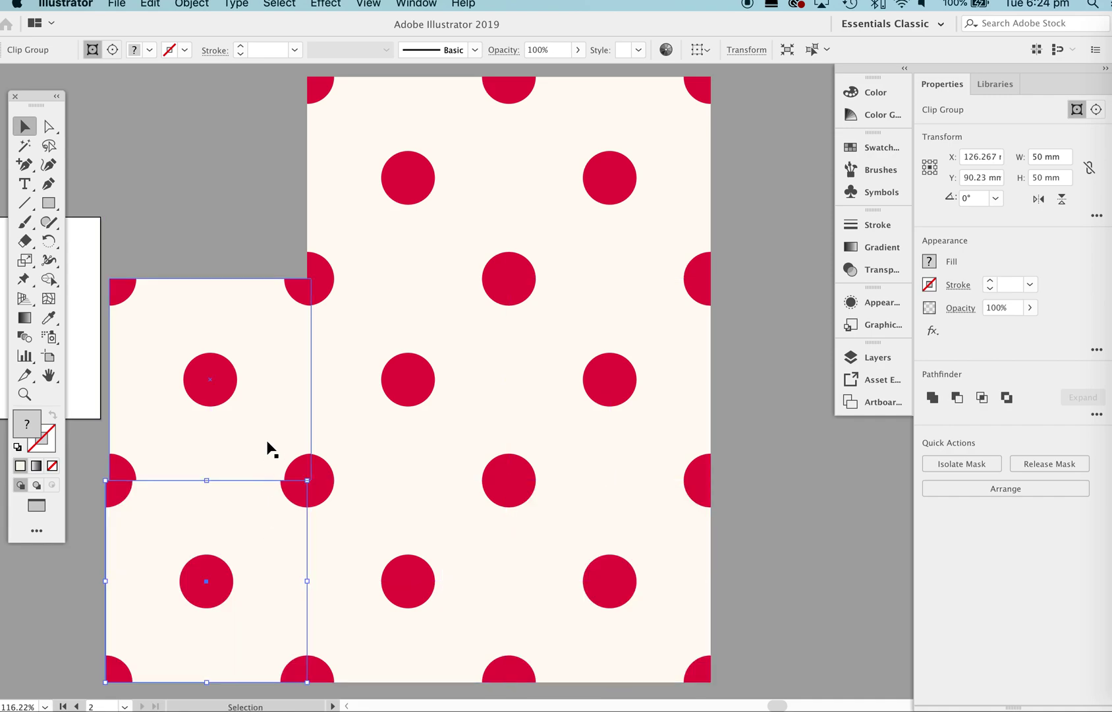
click(266, 273)
click(261, 442)
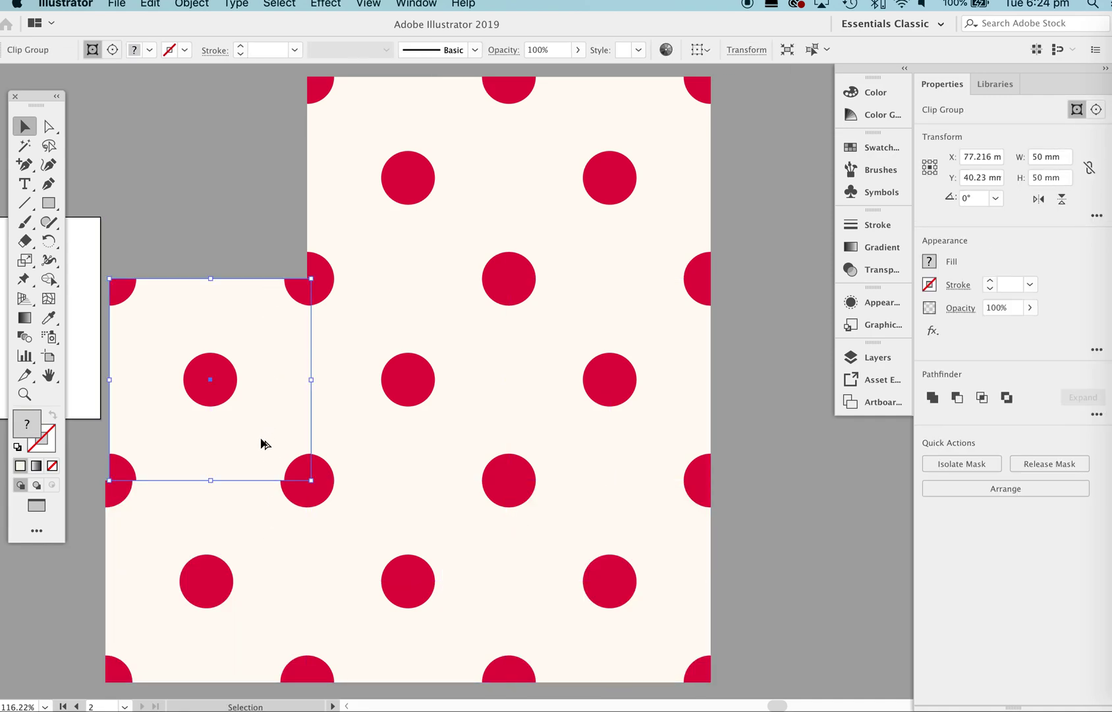
drag(261, 442, 262, 235)
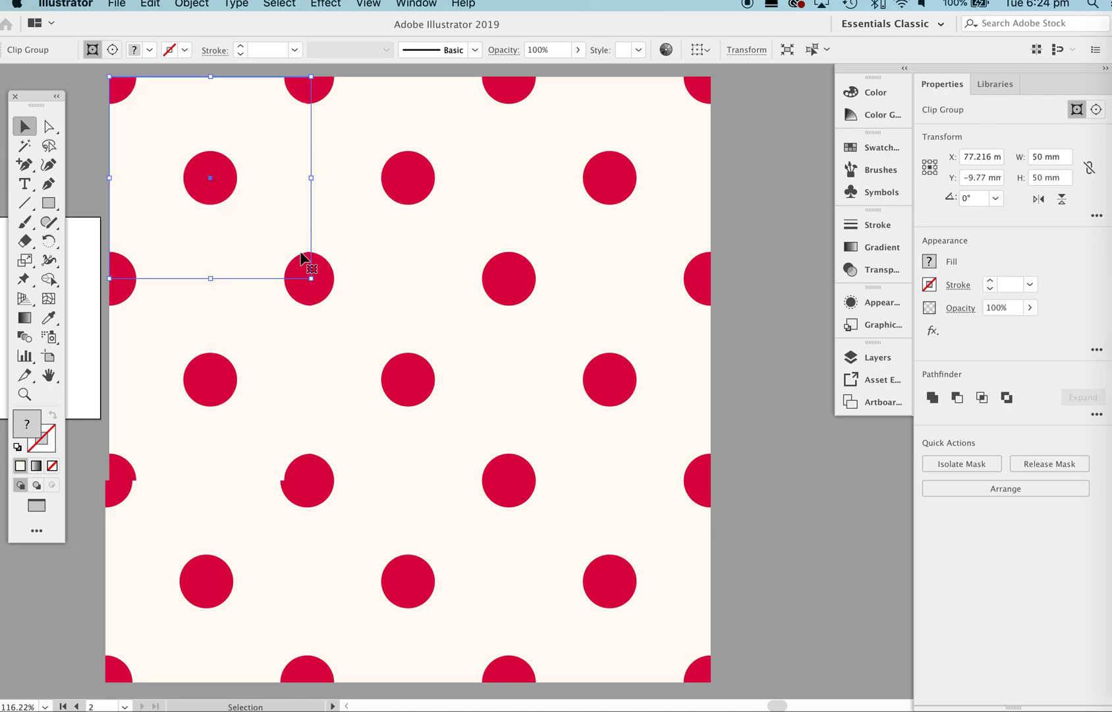
click(733, 362)
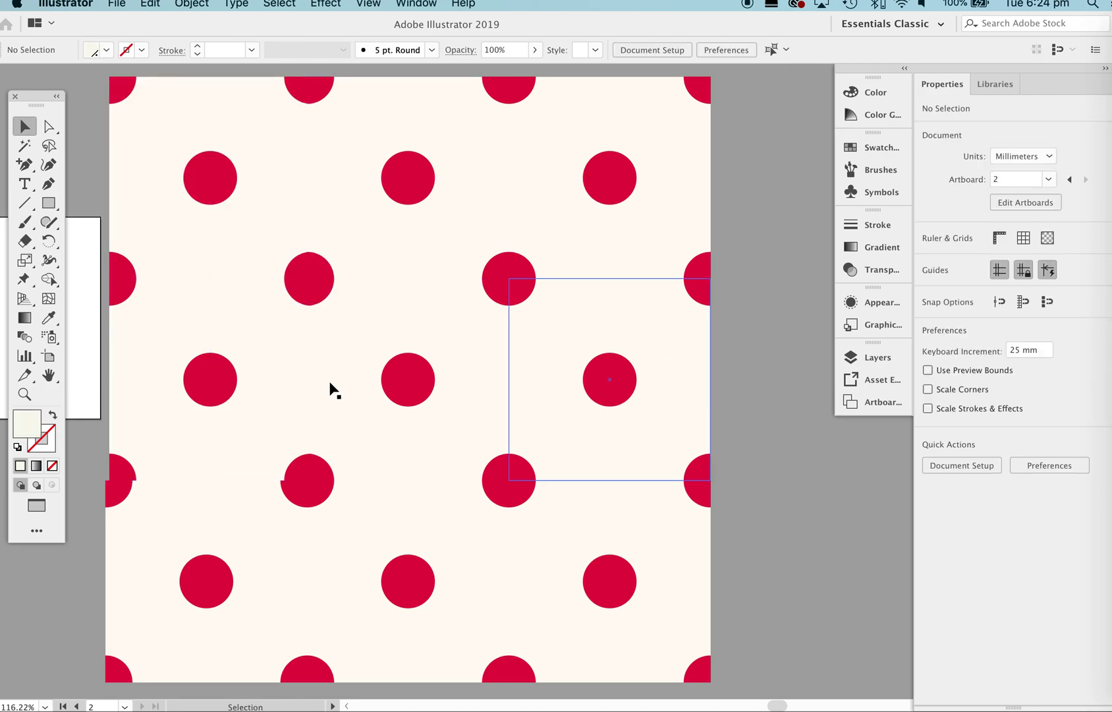
click(282, 270)
shift+click(274, 373)
mouse_move(274, 375)
mouse_down()
mouse_move(253, 376)
mouse_move(270, 381)
mouse_up()
drag(277, 441, 278, 433)
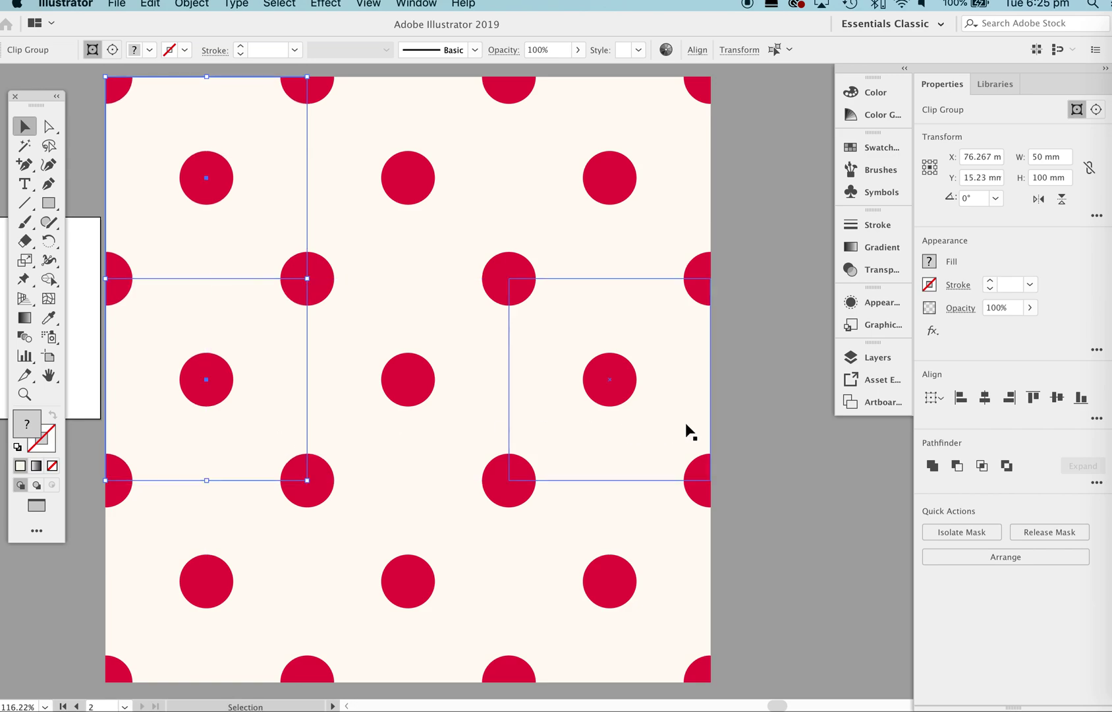
click(748, 414)
Zoom out and move one tile off to the right at X 265.588 mm, Y 101.335 mm
key(z)
drag(646, 327, 514, 397)
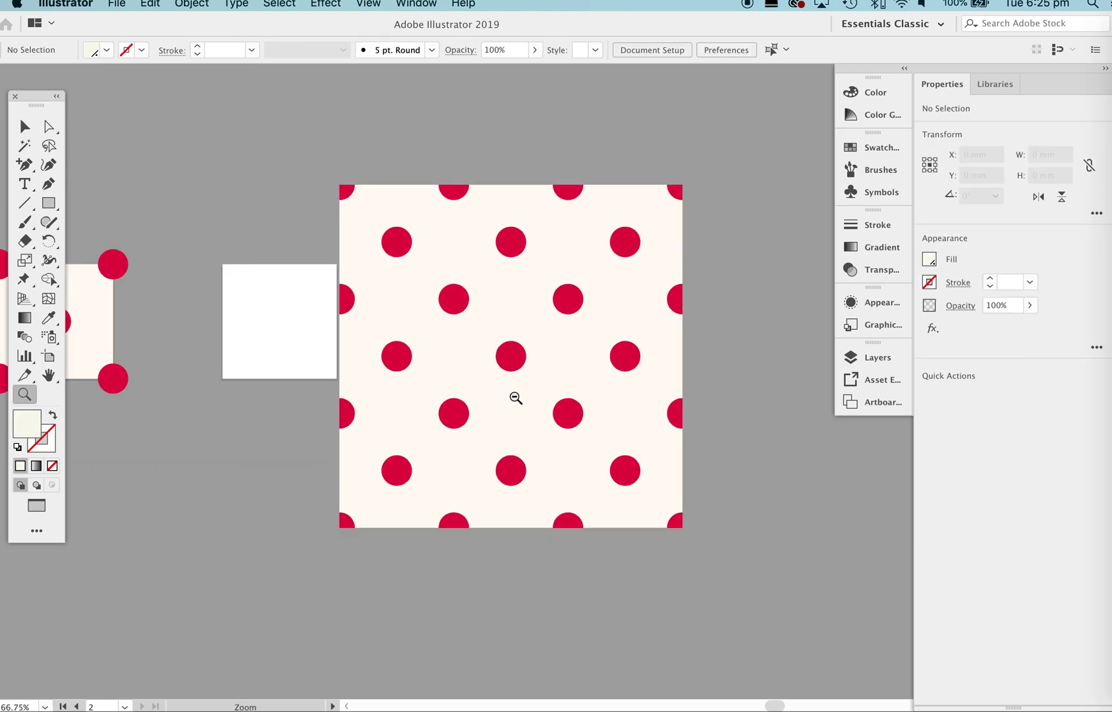
key(v)
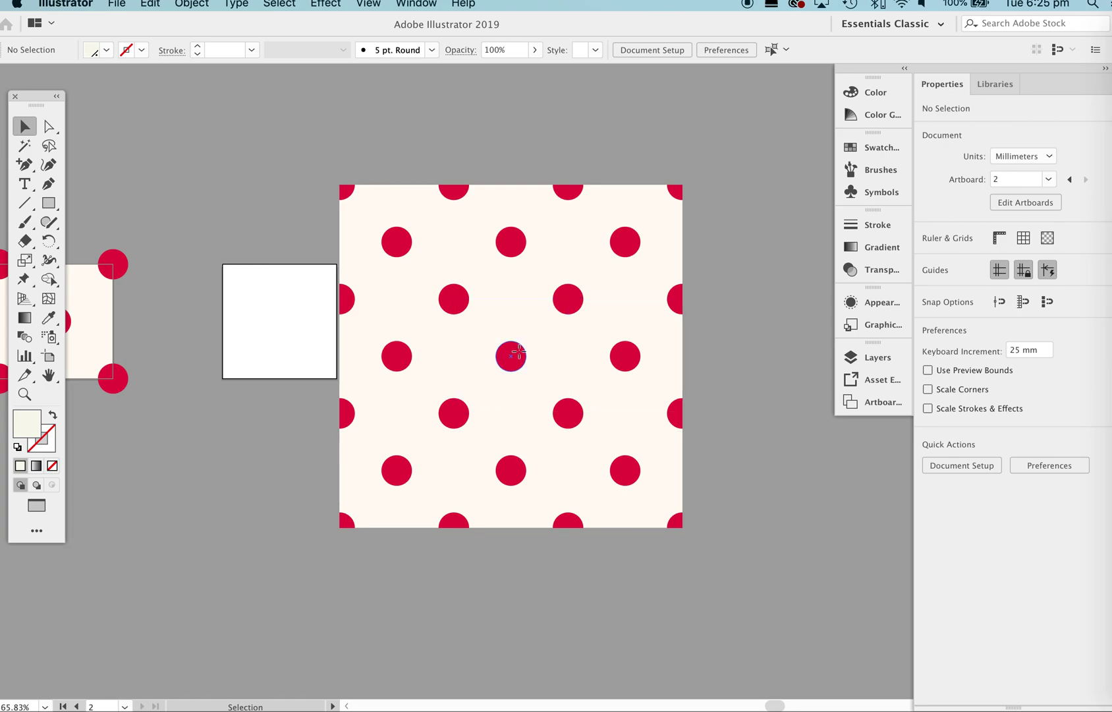
drag(517, 352, 652, 441)
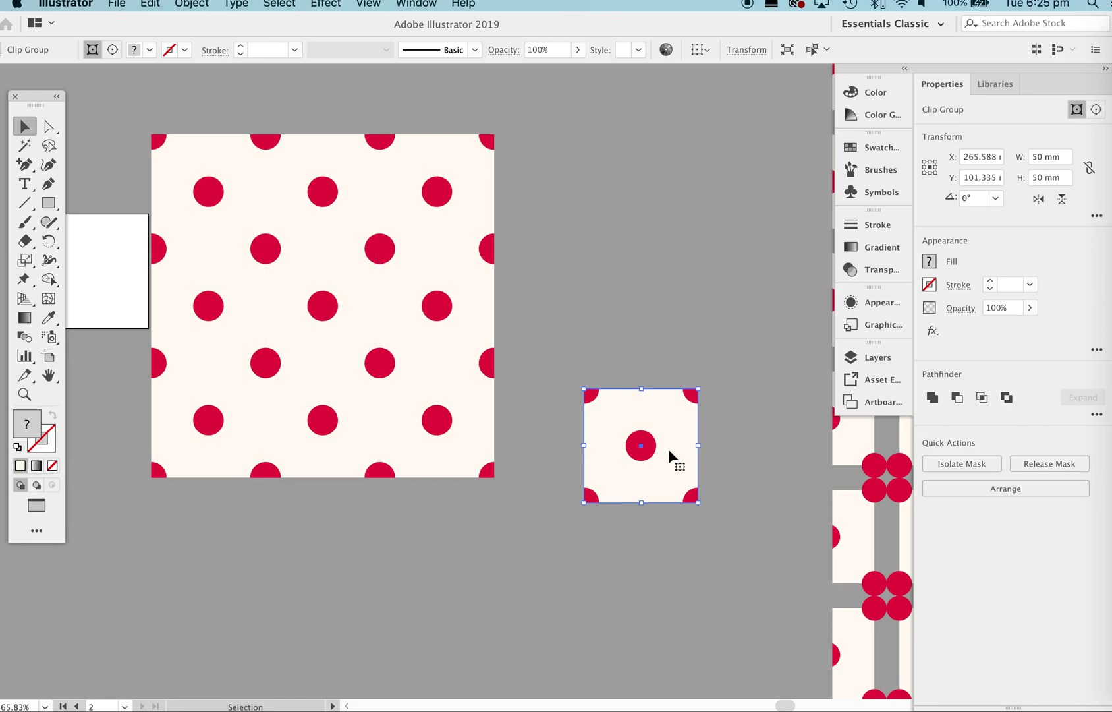
click(706, 396)
Zoom in on the spare tile and release its clipping mask with Cmd+Option+7
click(671, 409)
key(a)
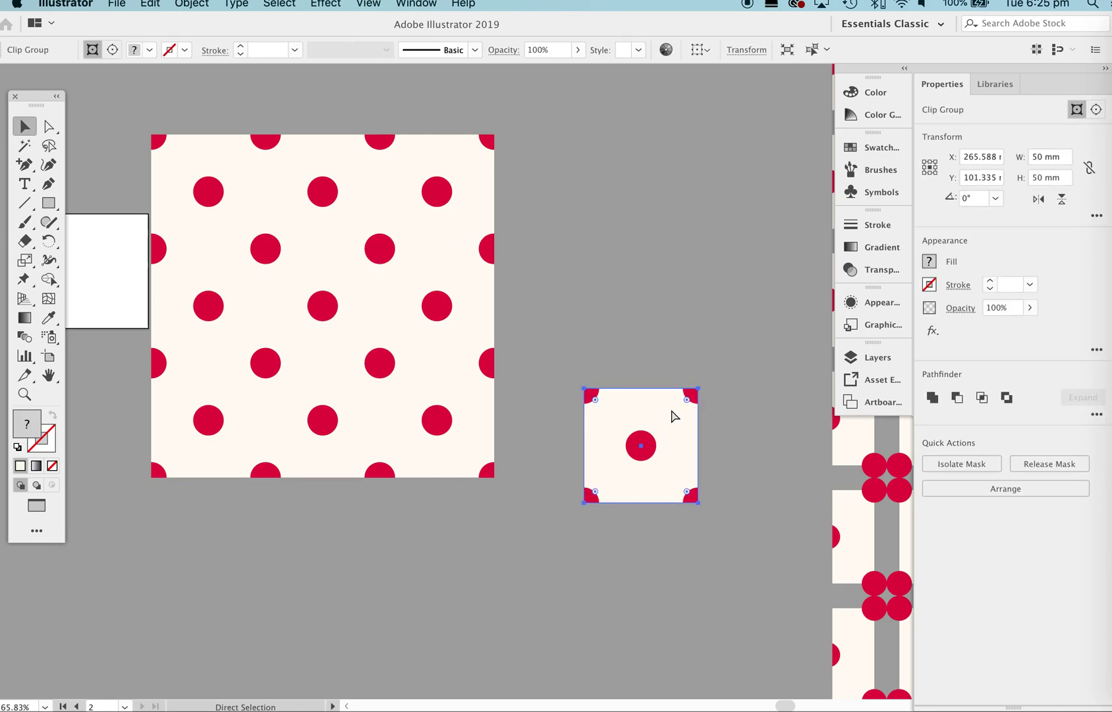
key(v)
key(z)
drag(691, 405, 801, 375)
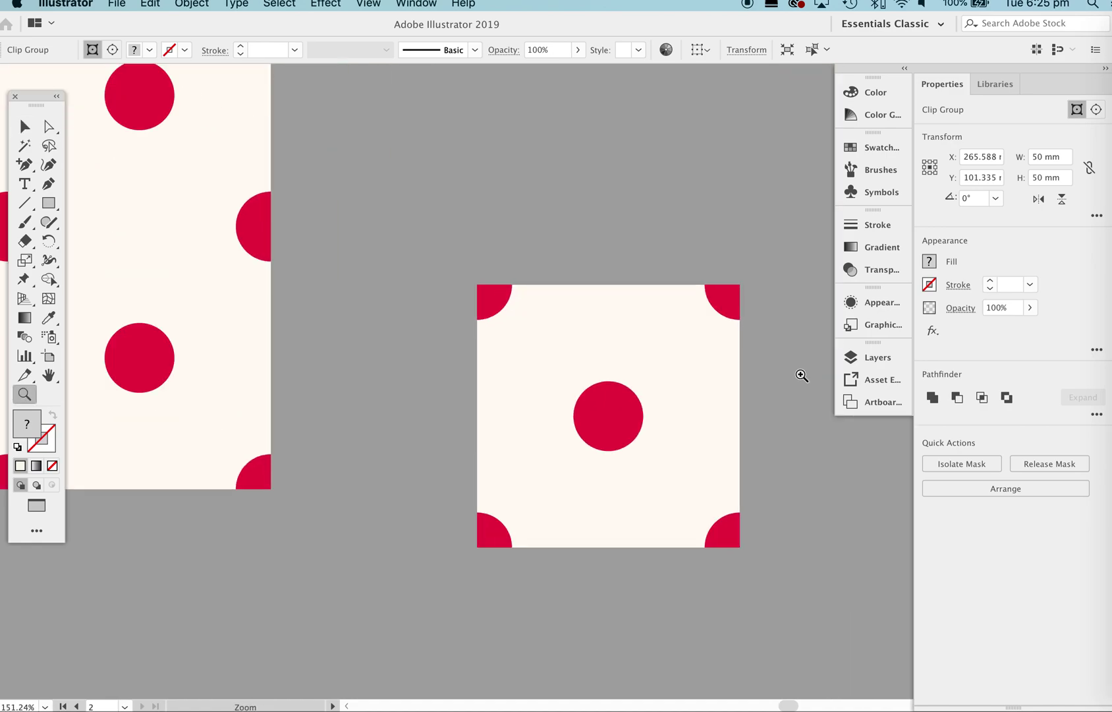
drag(673, 414, 588, 375)
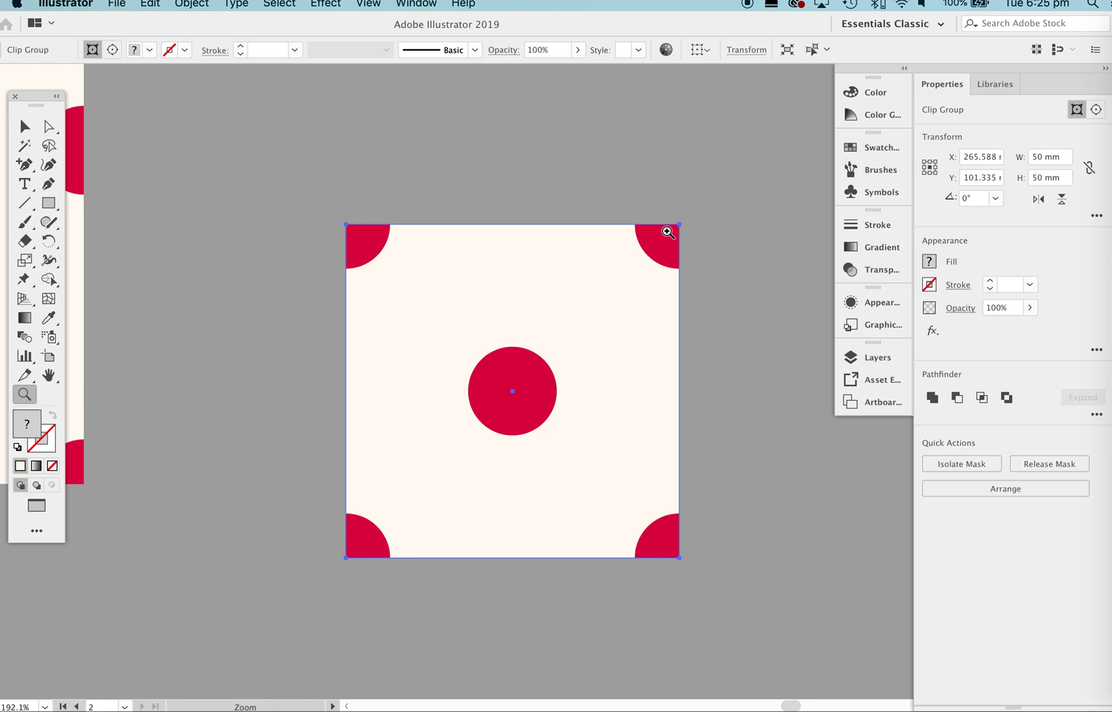
key(v)
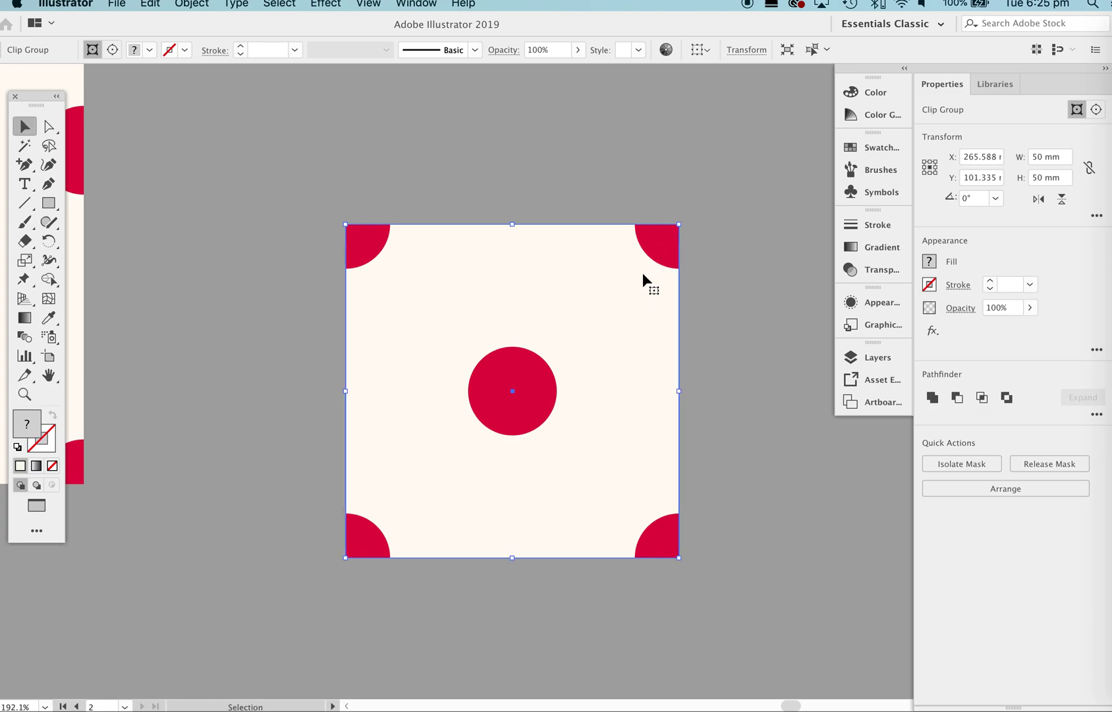
key(super+alt+7)
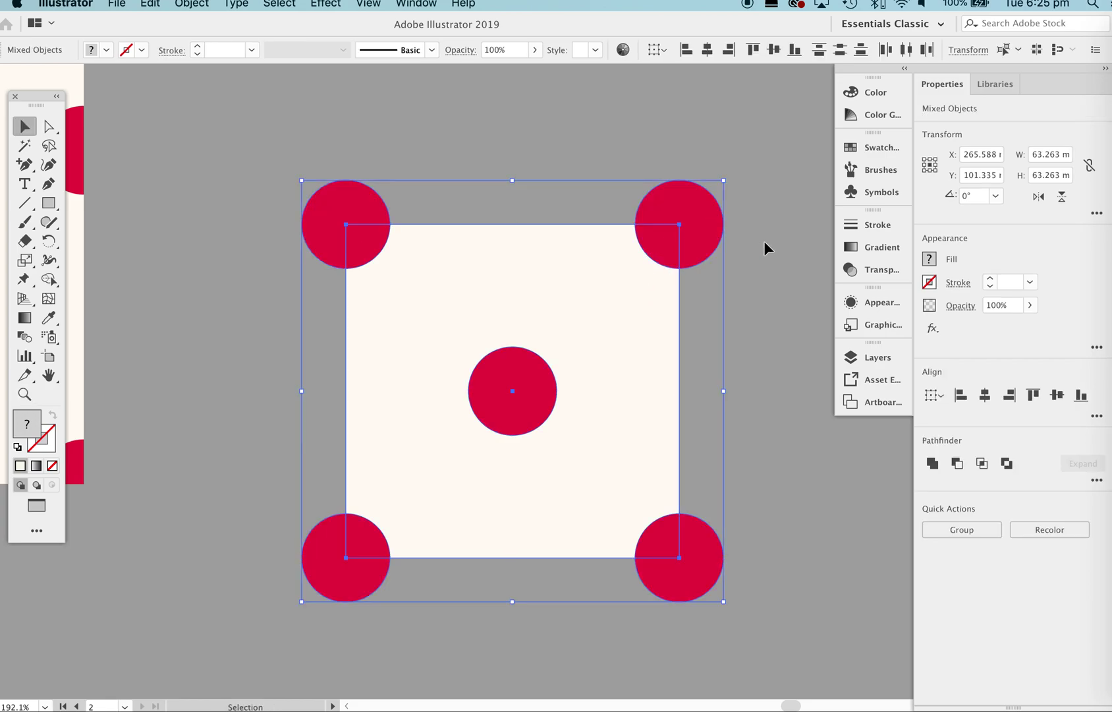
click(764, 247)
Fill the spare tile's 50 mm background square yellow from the Swatches panel
click(680, 297)
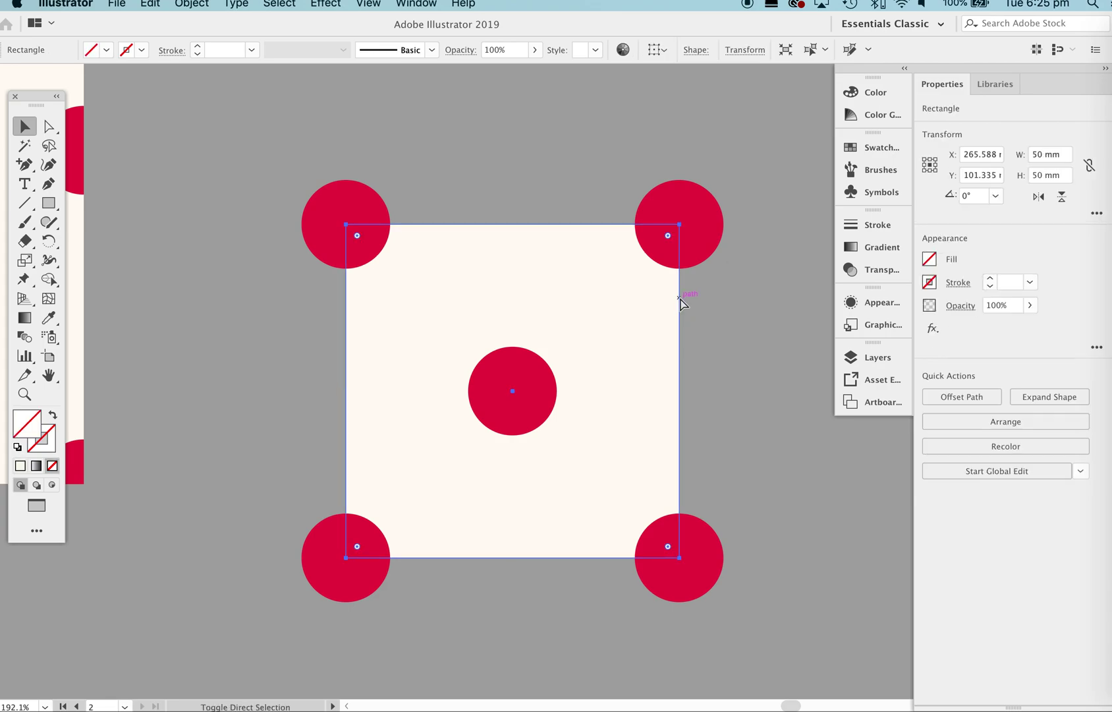
drag(669, 299, 460, 334)
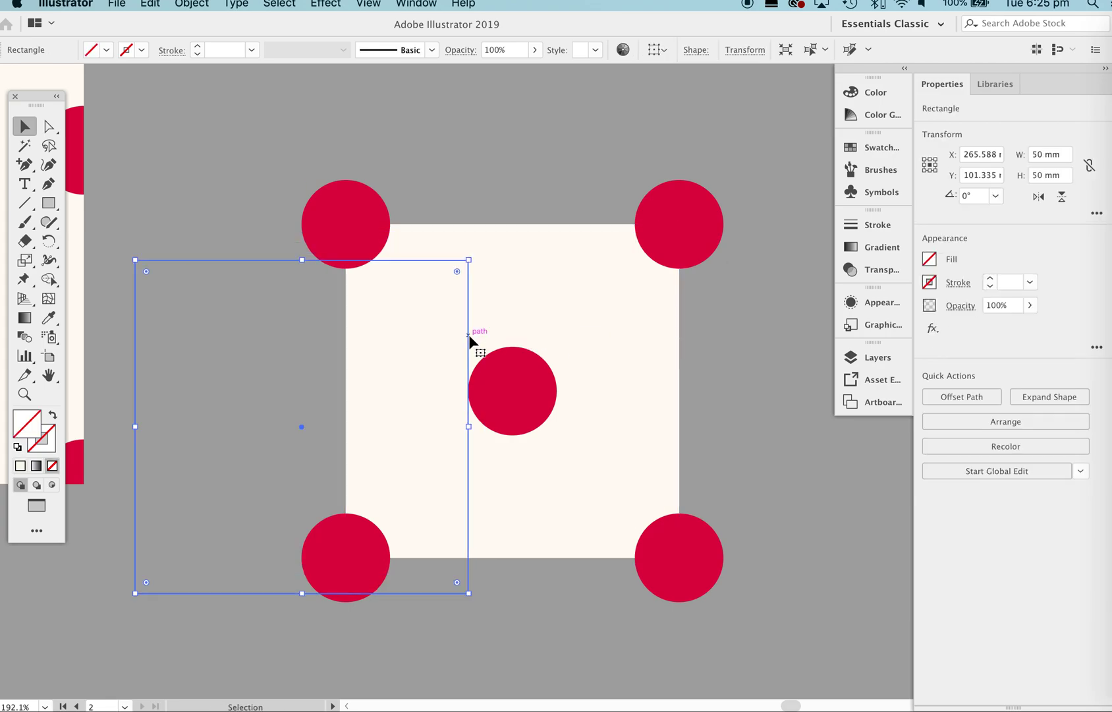
key(super+z)
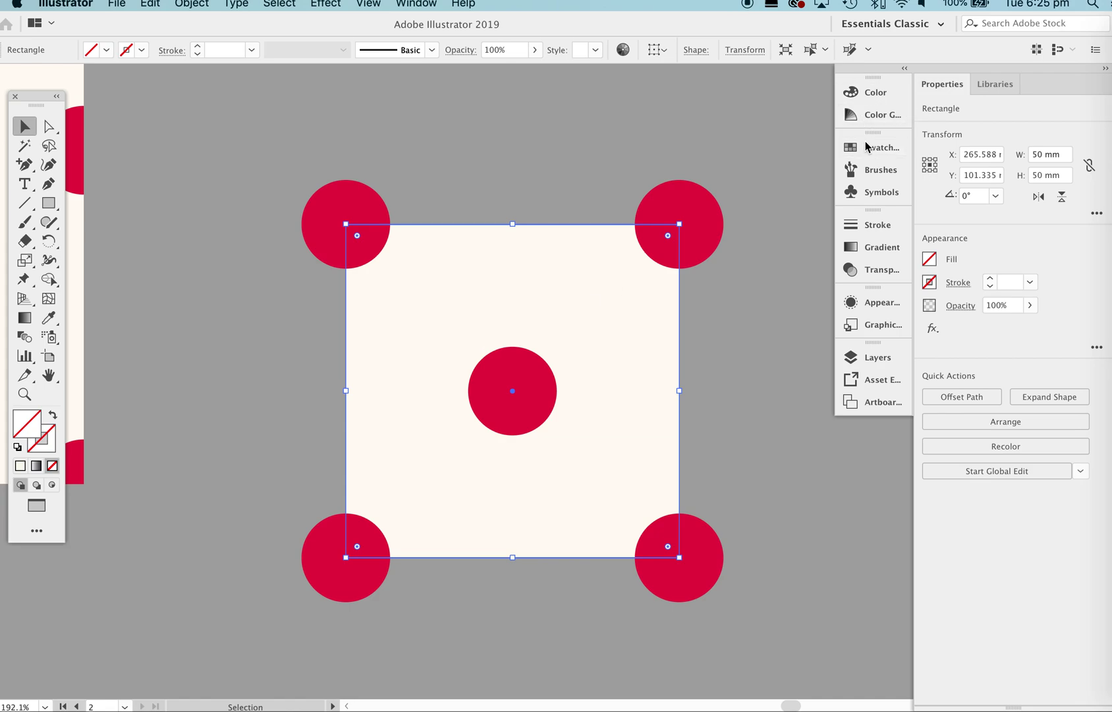
click(864, 145)
click(708, 191)
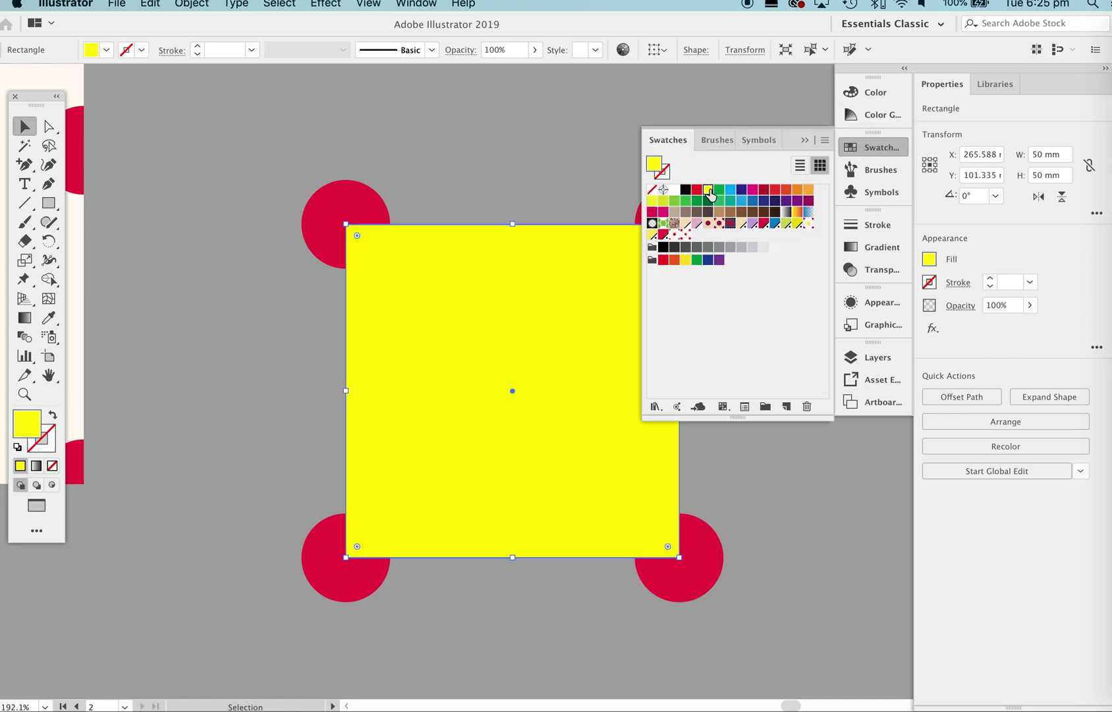
click(803, 141)
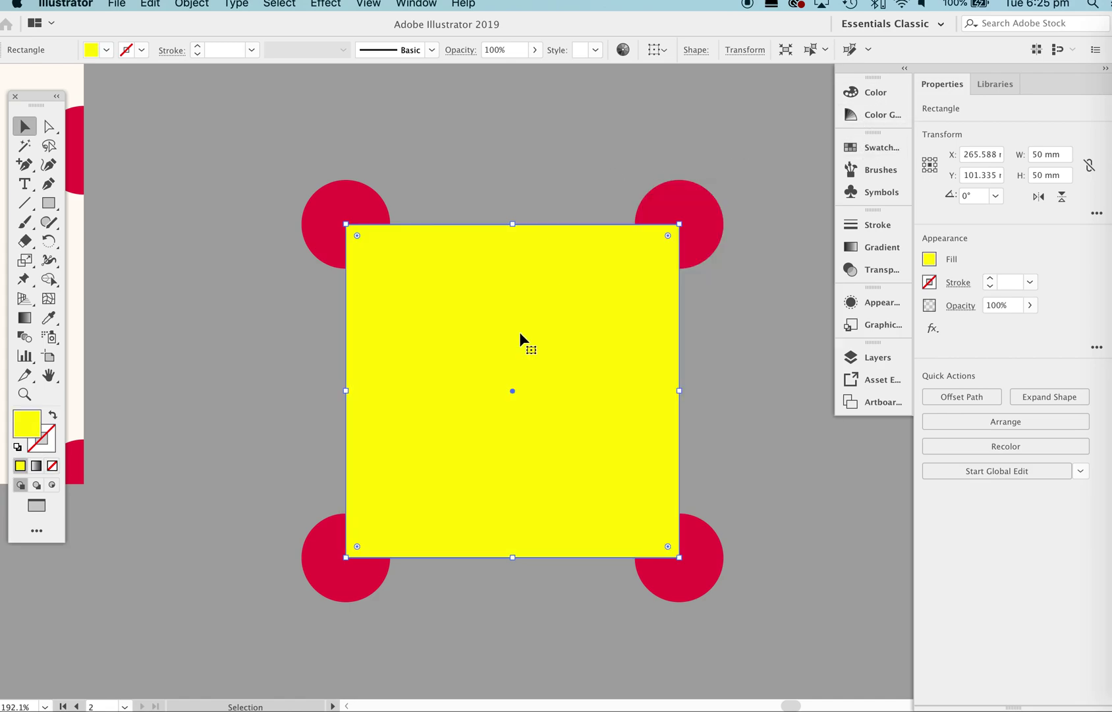
Realign the yellow square over the tile in front, select all and clip with Cmd+7
drag(520, 331, 405, 382)
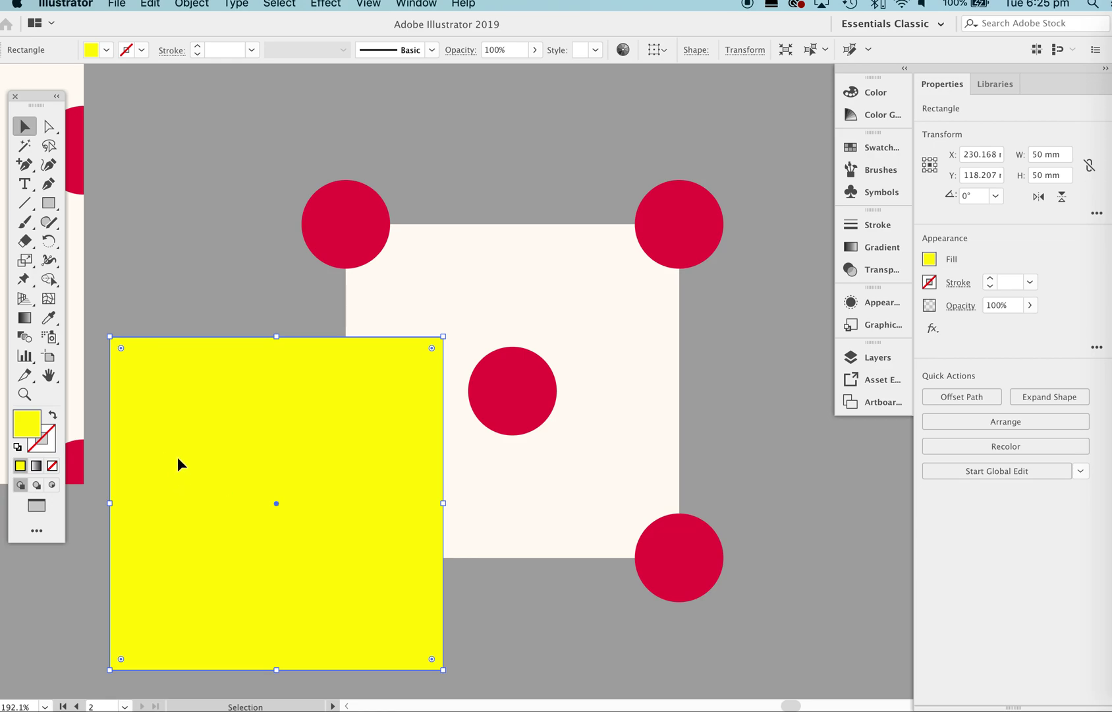
drag(178, 458, 404, 352)
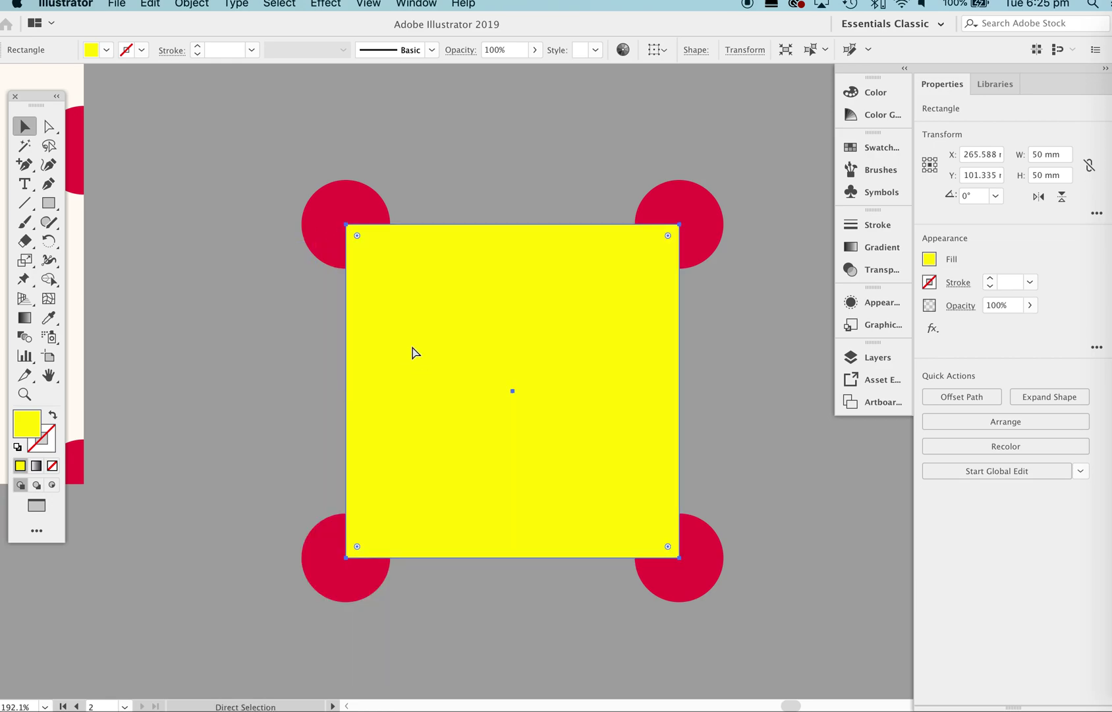
key(super+shift+bracketleft)
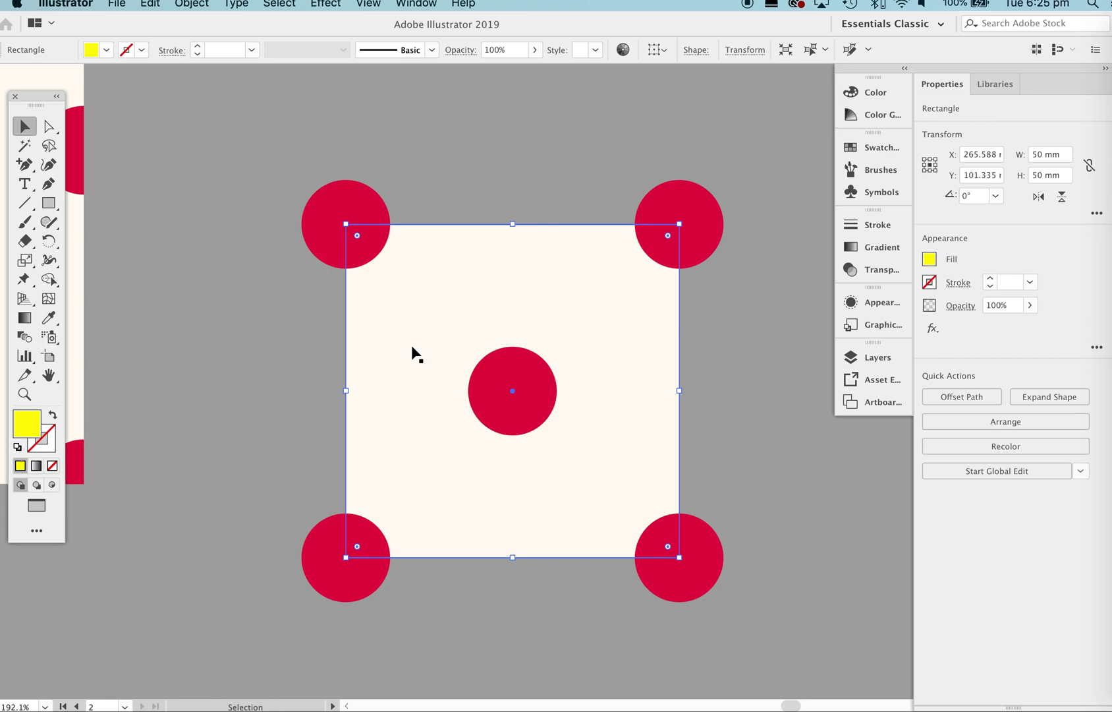
key(super+z)
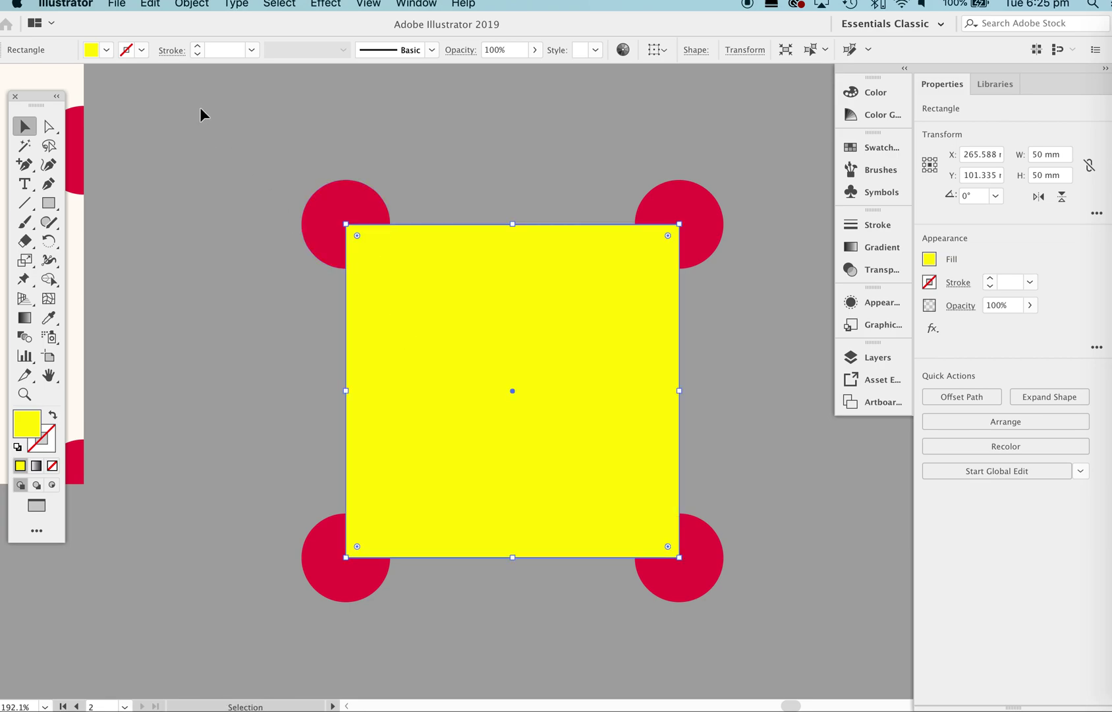
key(super+a)
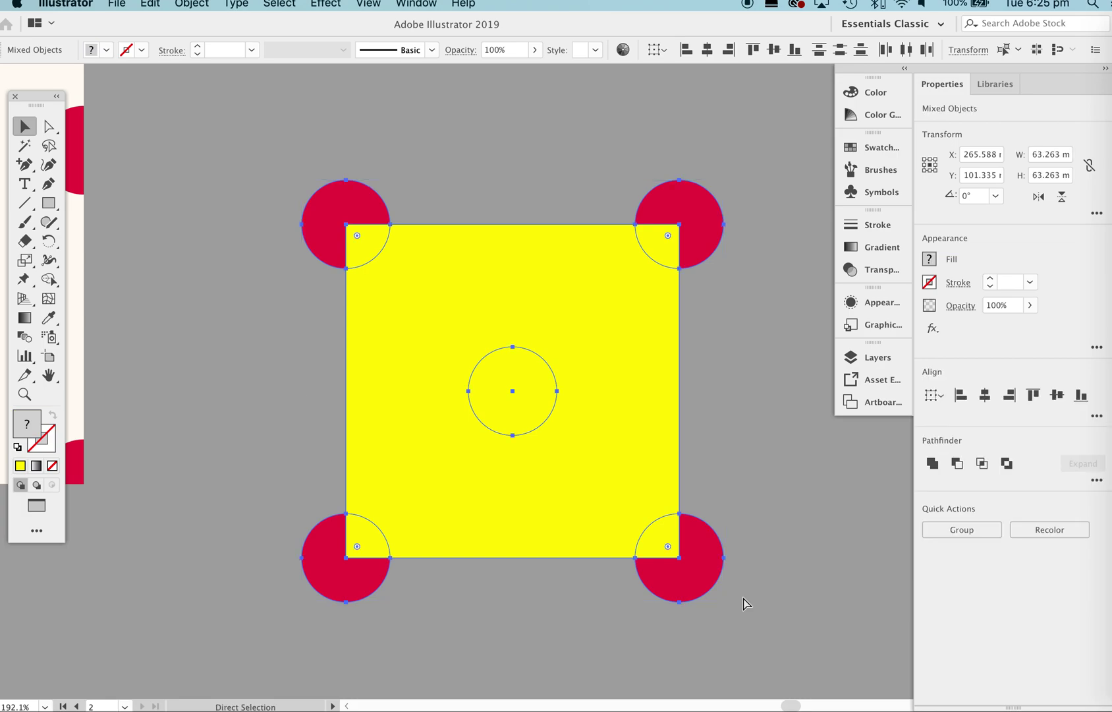
key(super+7)
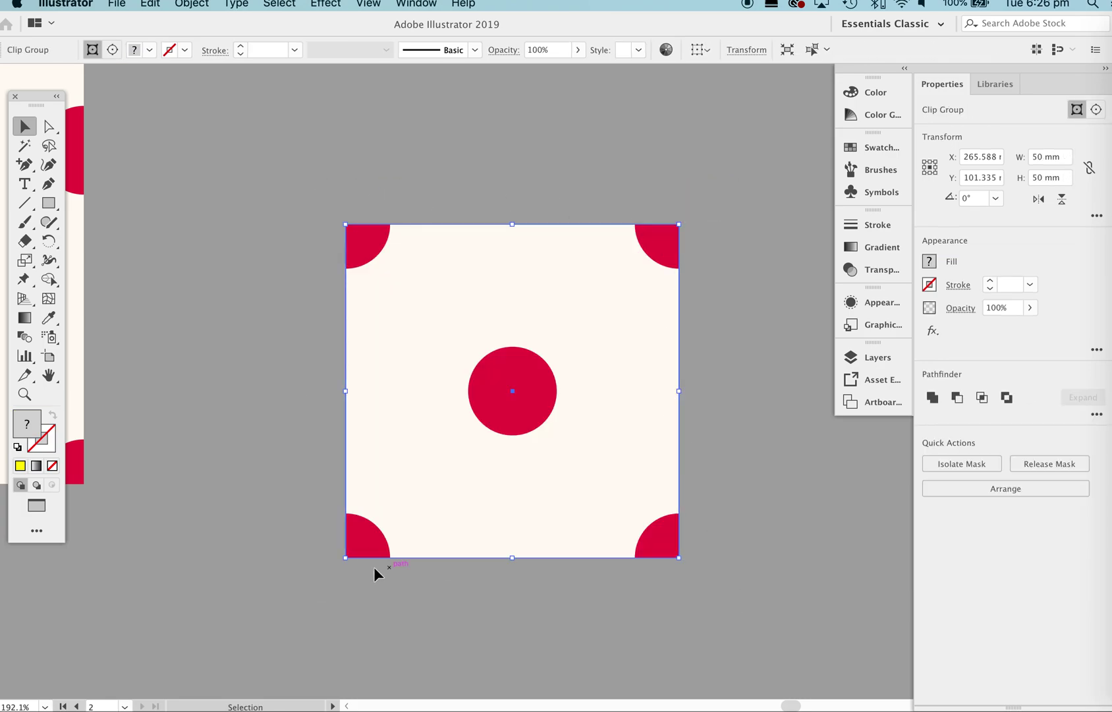
key(super+z)
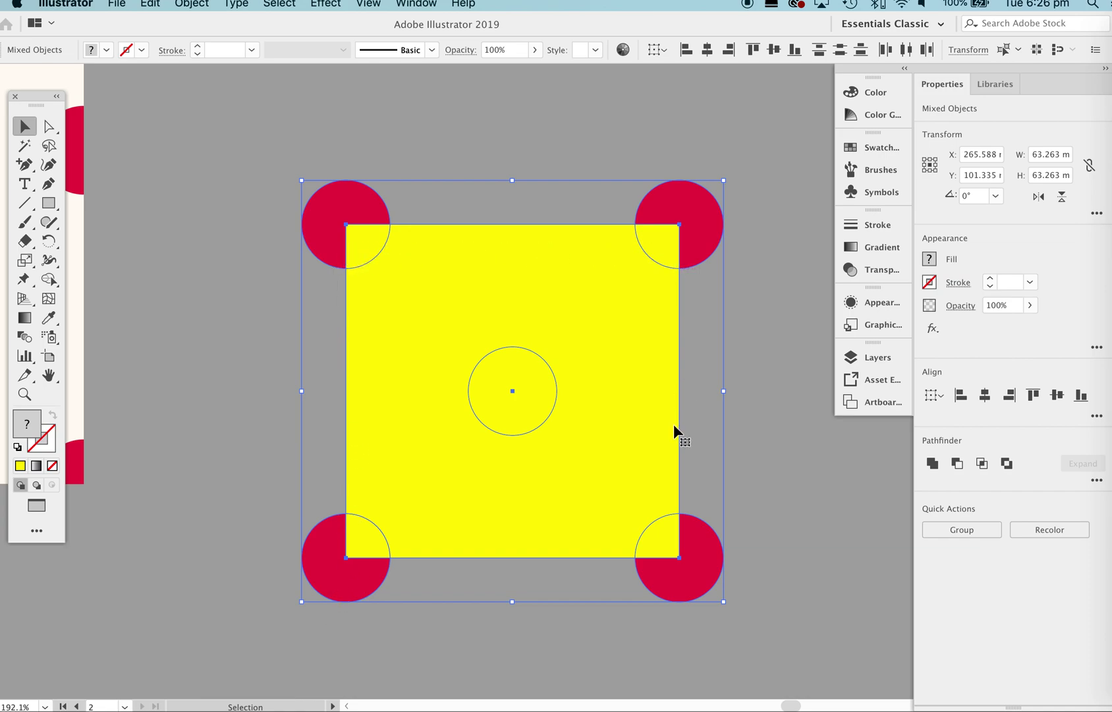
key(super+7)
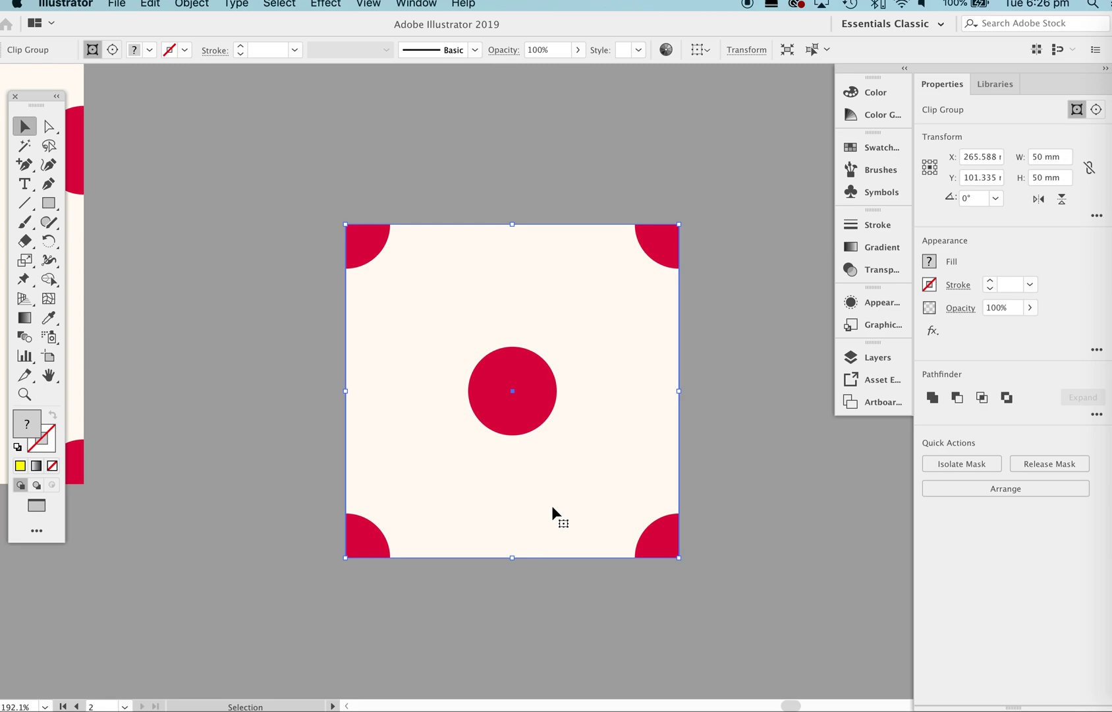
Alt-drag test copies of the tile up and right, then undo them and select the tile
drag(495, 529, 499, 201)
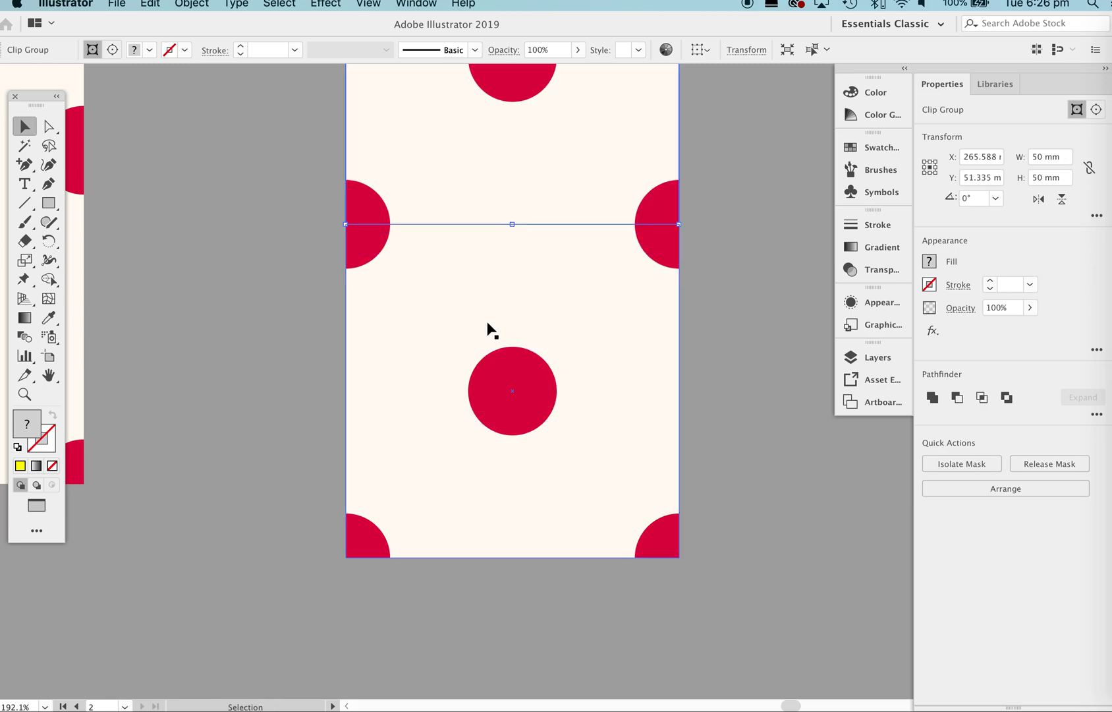
drag(409, 410, 733, 408)
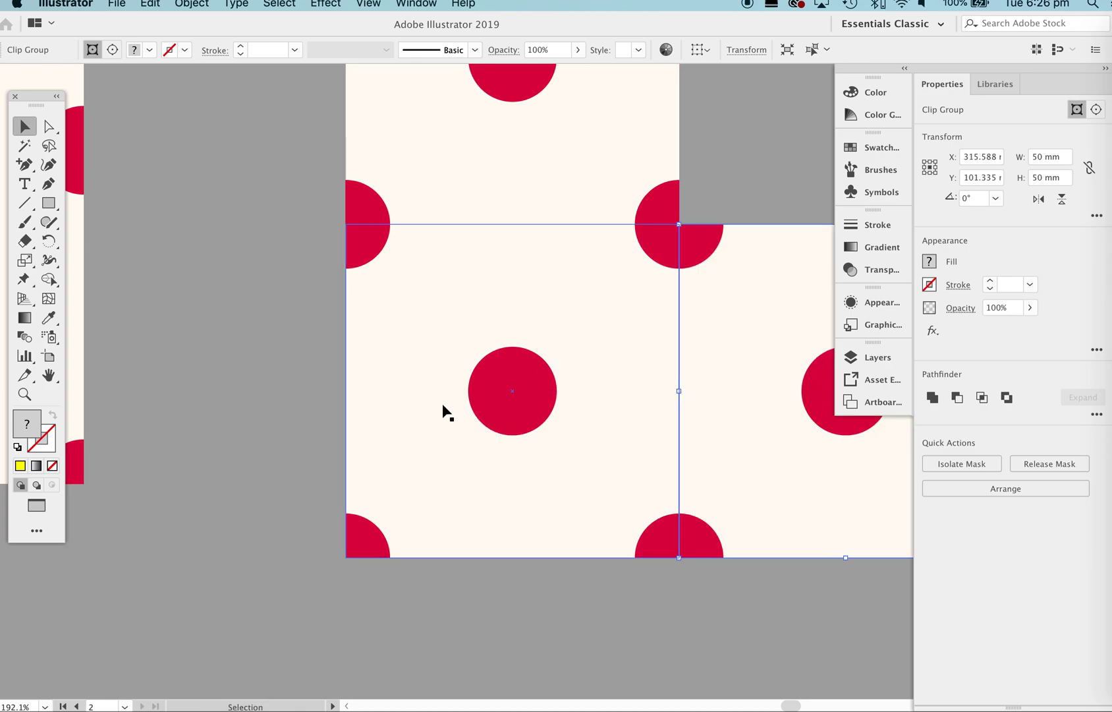
key(super+space)
drag(611, 336, 448, 426)
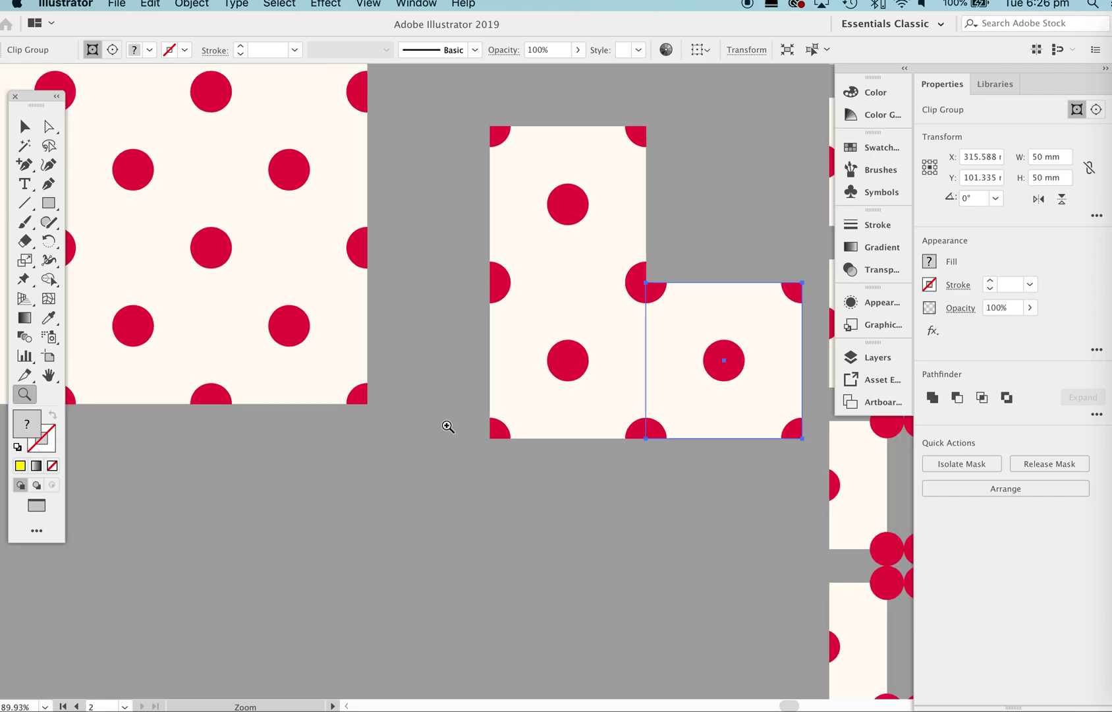
scroll(549, 368, right, 5)
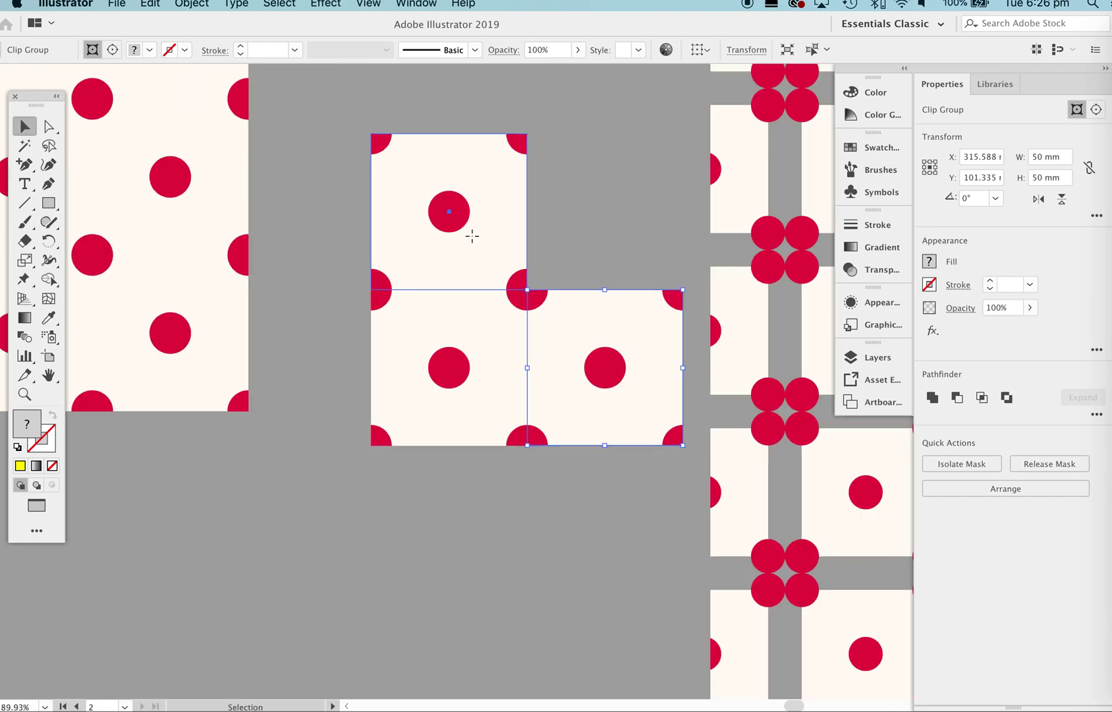
key(super+z)
key(super+z)
click(480, 336)
Undo the clip and select the square with its full corner circles as one group
key(super+z)
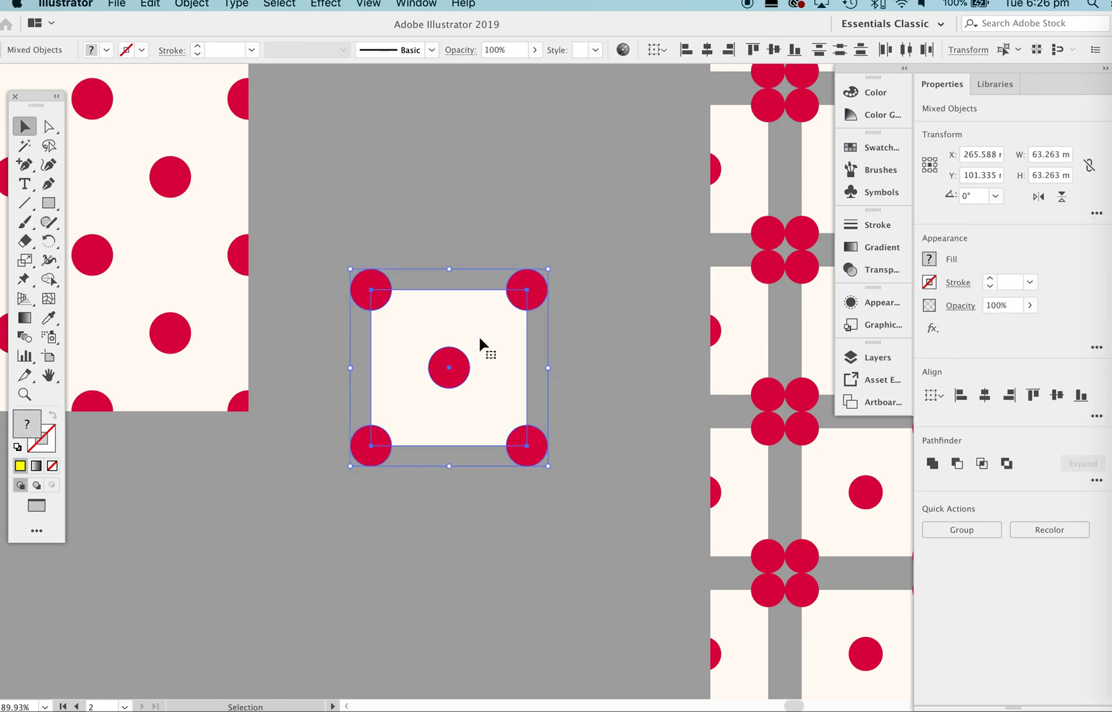
key(super+shift+a)
click(479, 293)
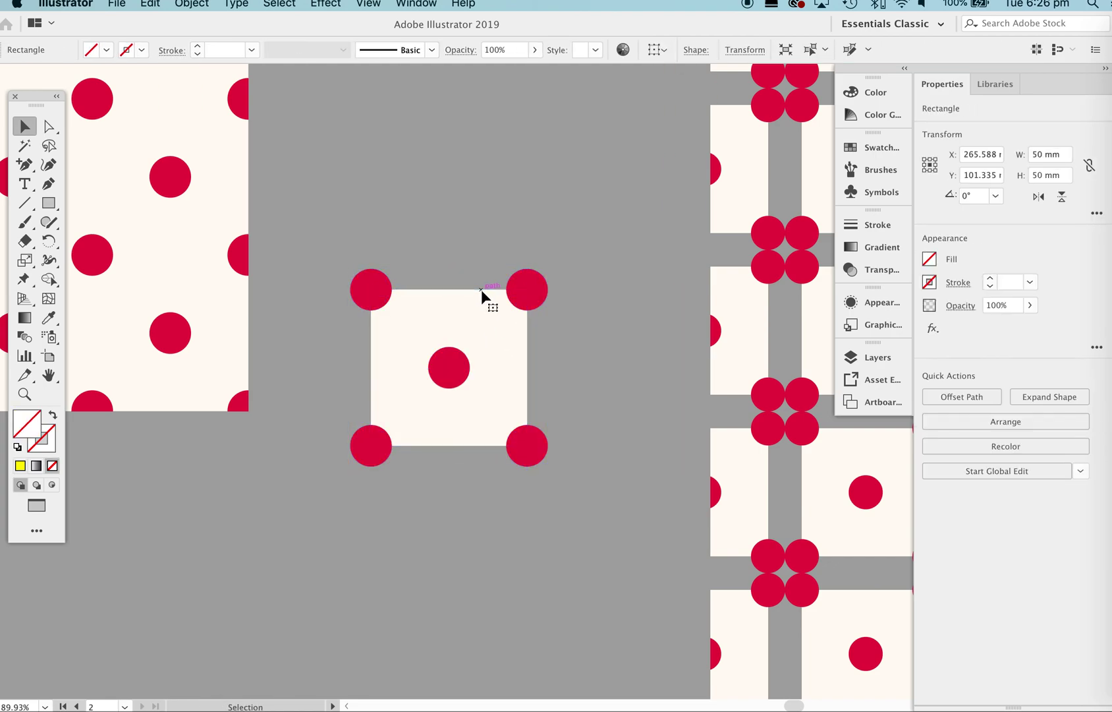
key(super+shift+a)
click(449, 387)
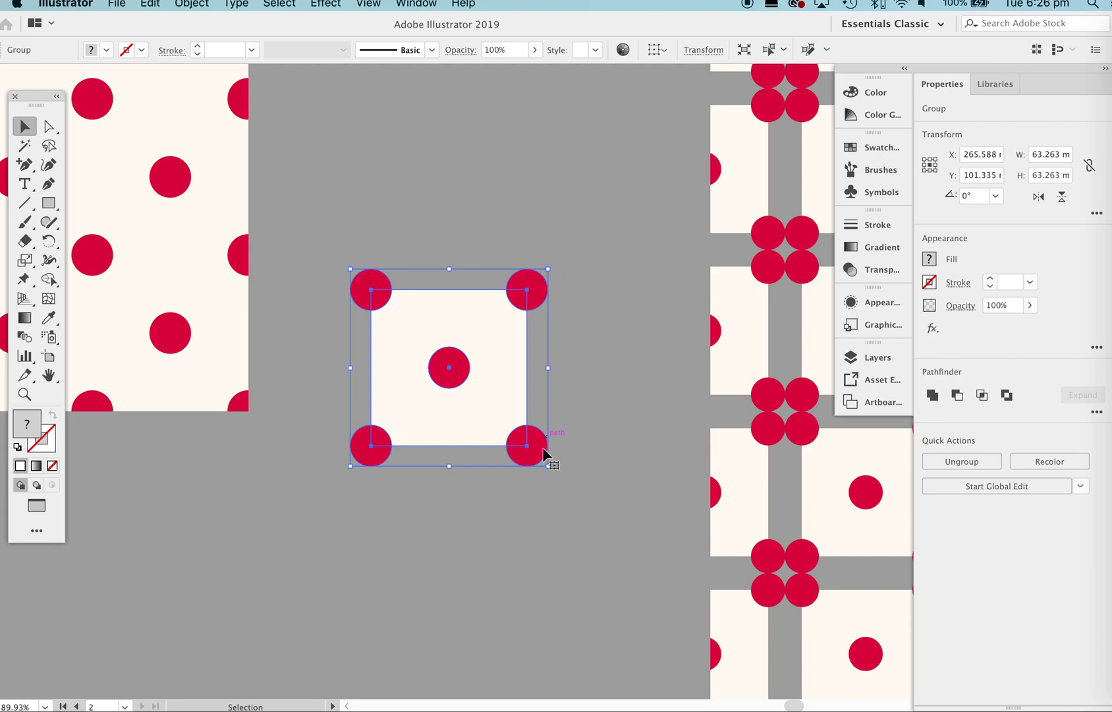
scroll(556, 373, right, 5)
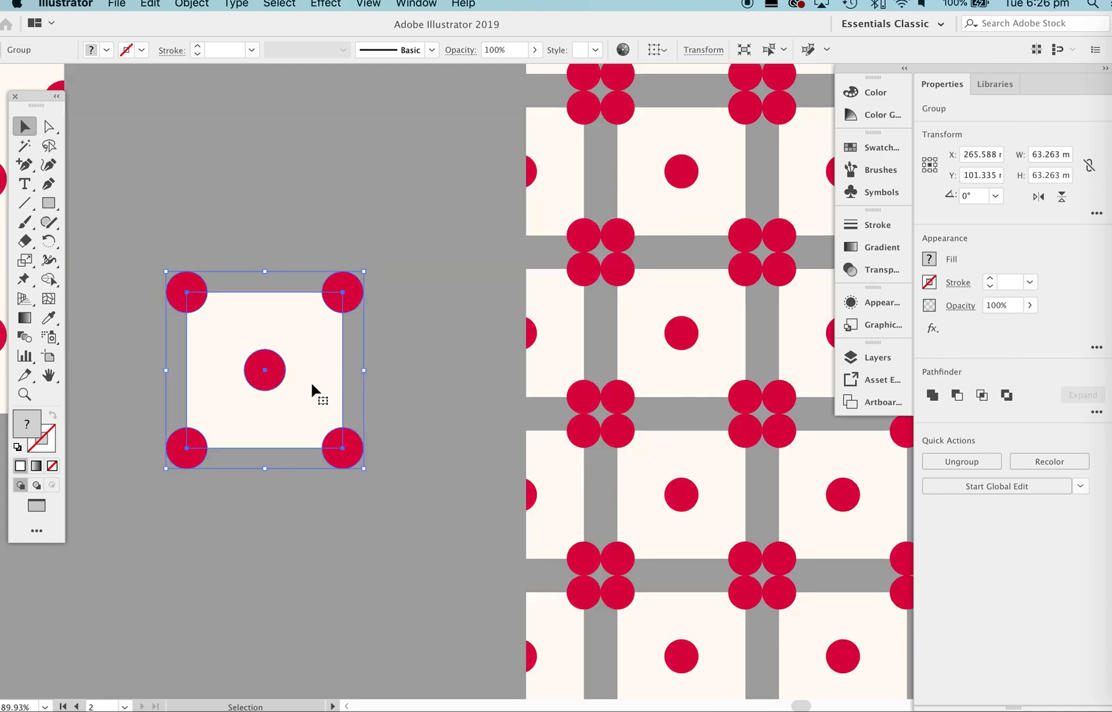
Alt-drag copies of the tile group above and below, and shift the pattern rectangle right
drag(264, 387, 433, 227)
drag(442, 181, 109, 199)
drag(621, 386, 752, 392)
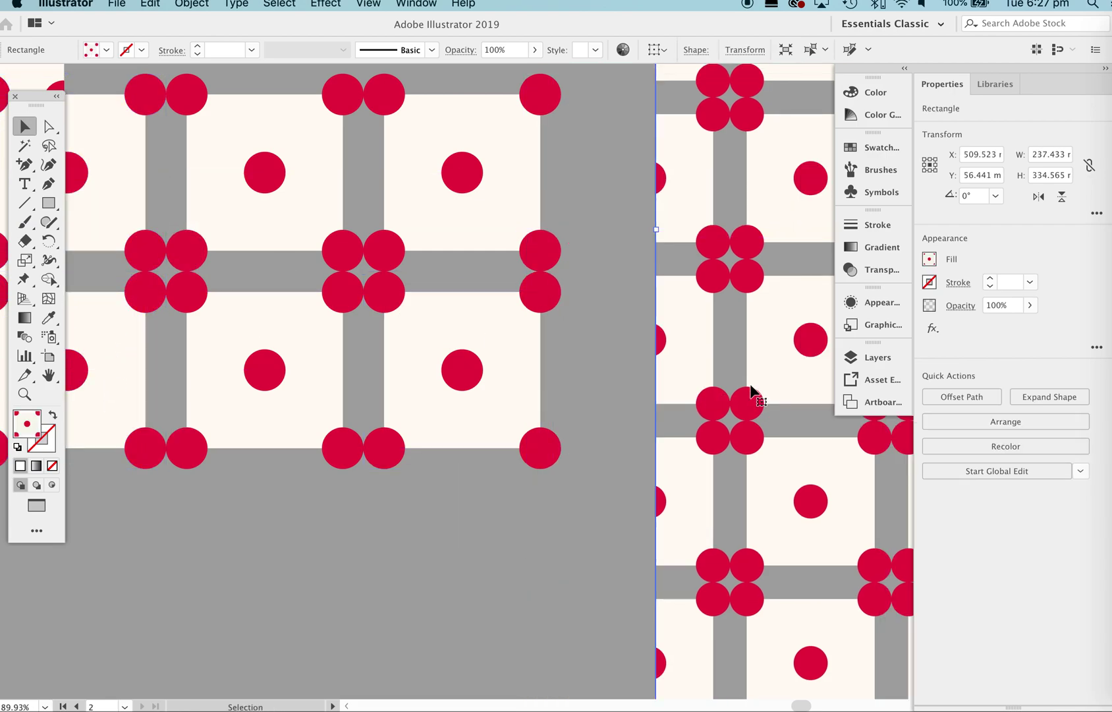
Select and delete each of the extra tile copies
click(284, 215)
click(442, 241)
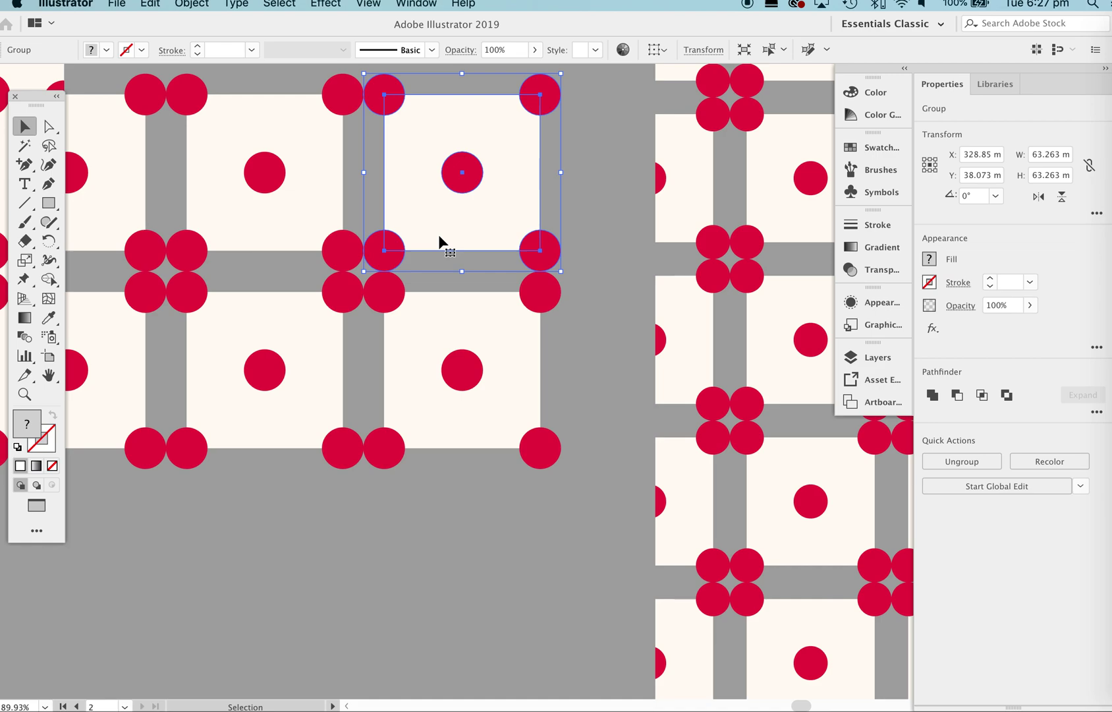
key(Delete)
click(261, 303)
key(Delete)
click(127, 214)
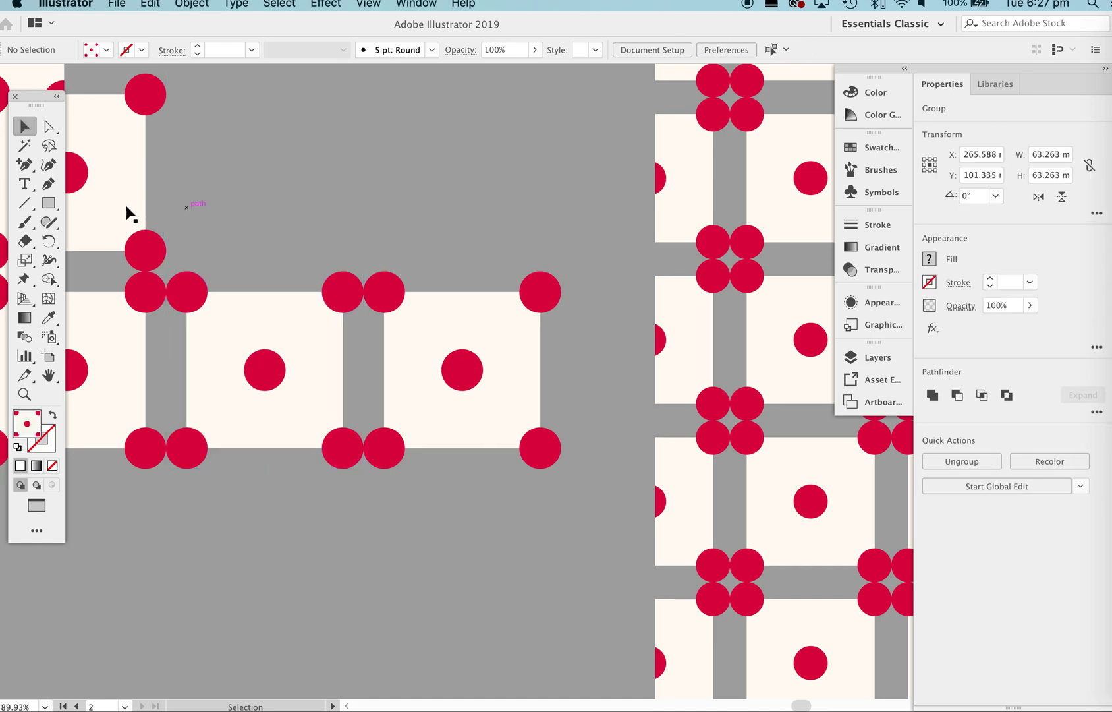
click(120, 333)
key(Delete)
click(129, 211)
key(Delete)
click(427, 368)
key(Delete)
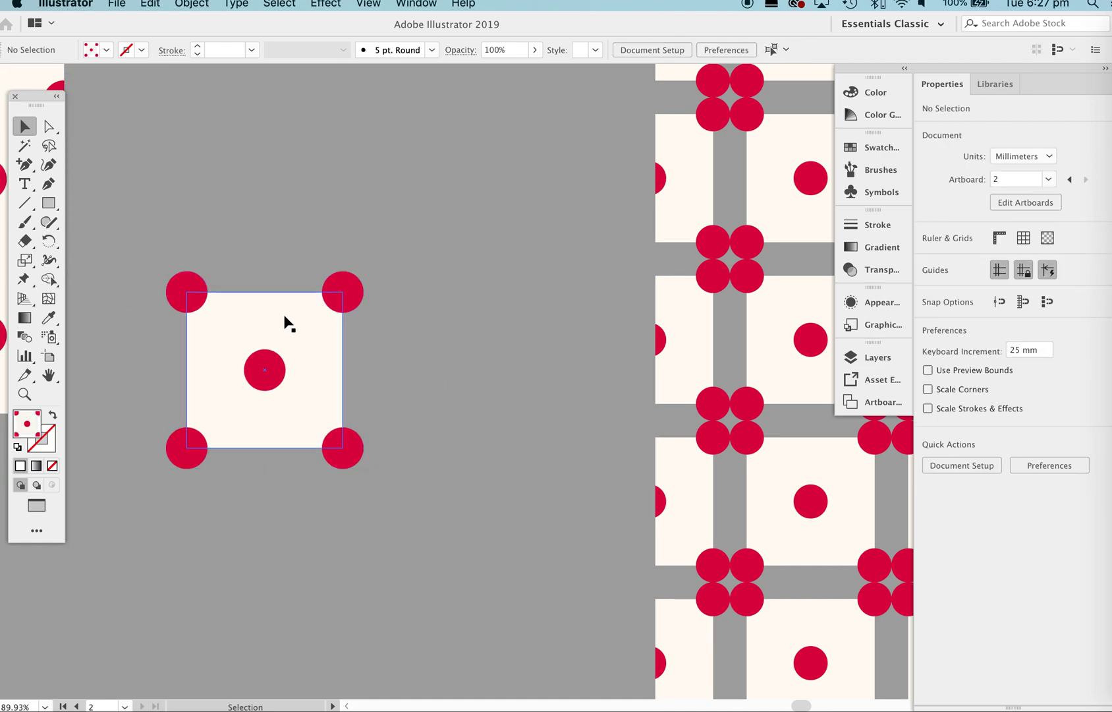
Undo a stray upward copy of the original tile and select the pattern-filled rectangle
click(287, 405)
drag(287, 405, 280, 225)
key(super+z)
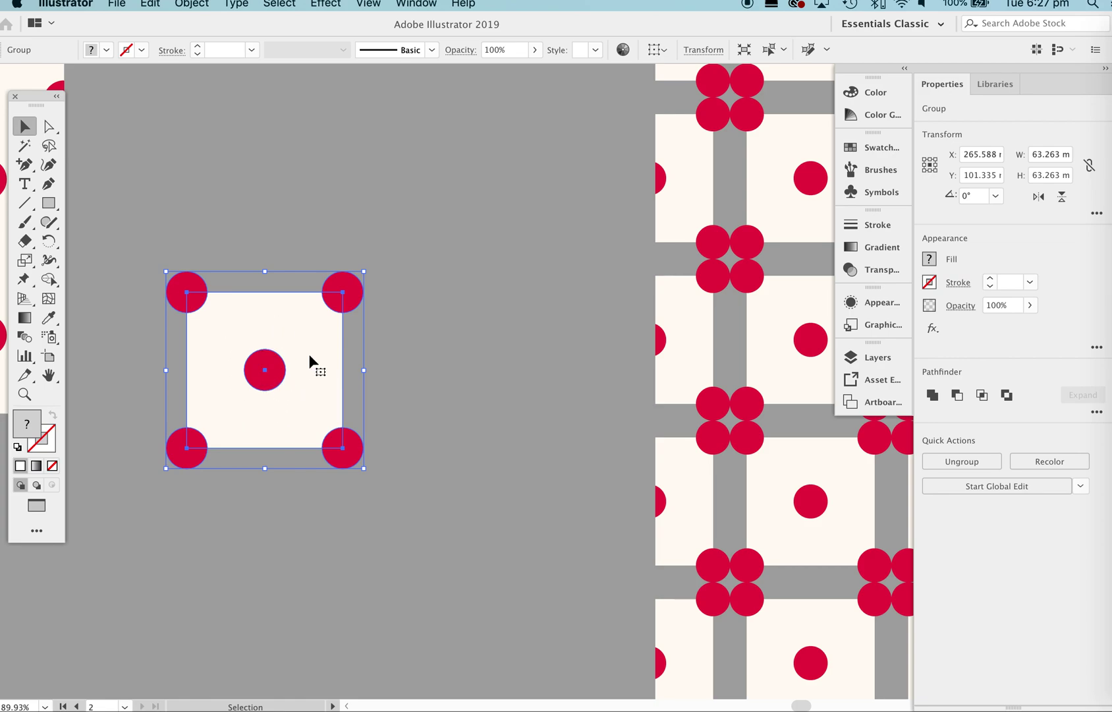
click(694, 352)
Delete the pattern-filled rectangle and the assembled square of clipped dot tiles
key(Delete)
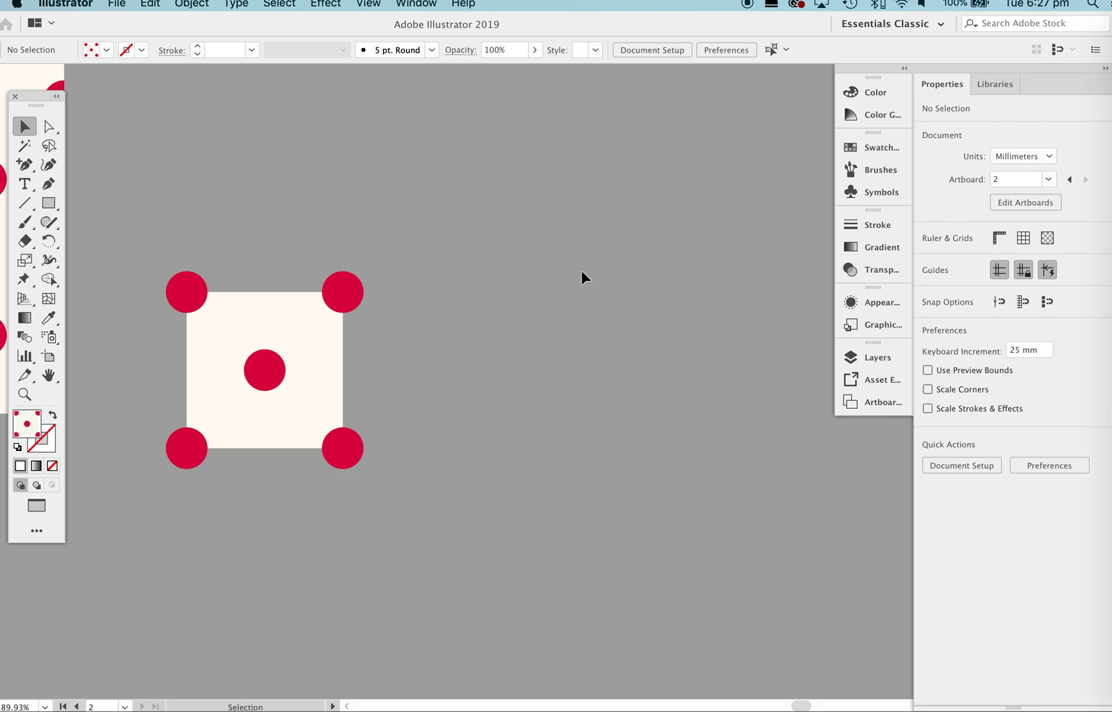
scroll(710, 233, down, 5)
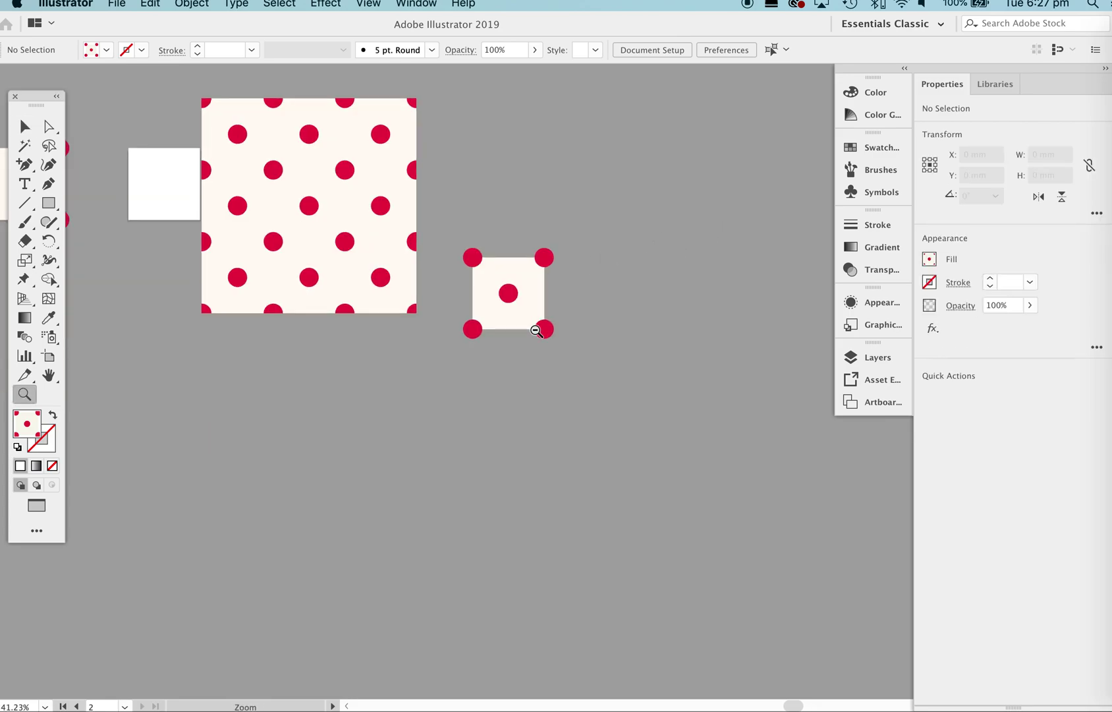
click(387, 262)
drag(344, 276, 428, 168)
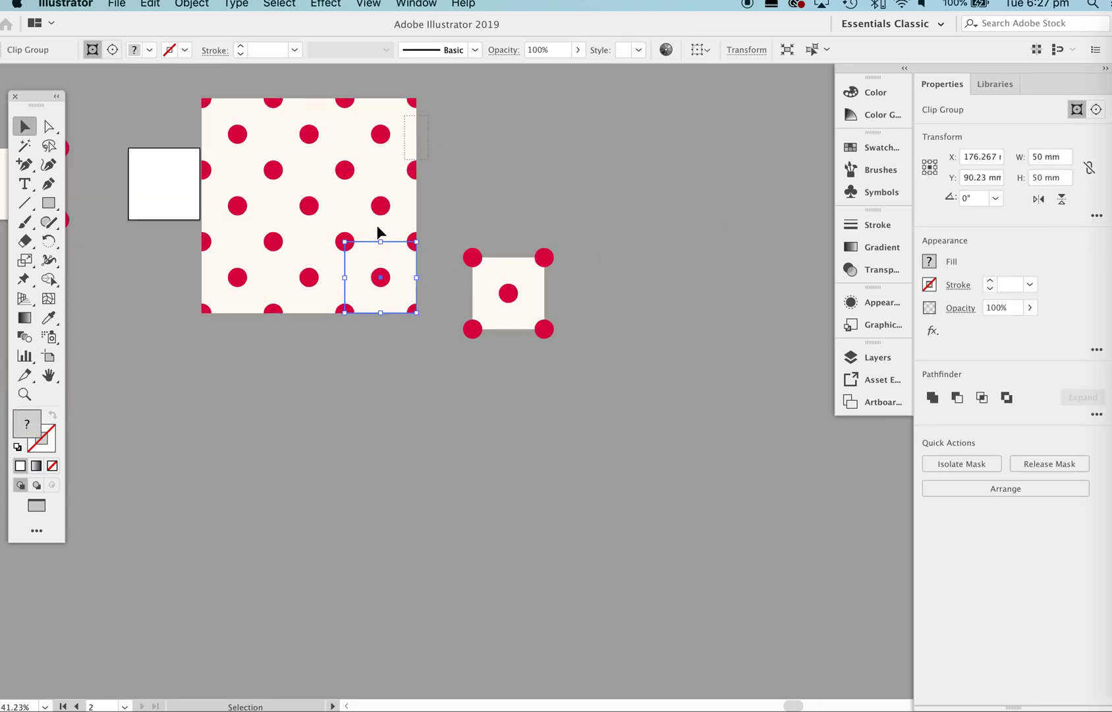
drag(376, 226, 233, 323)
key(Delete)
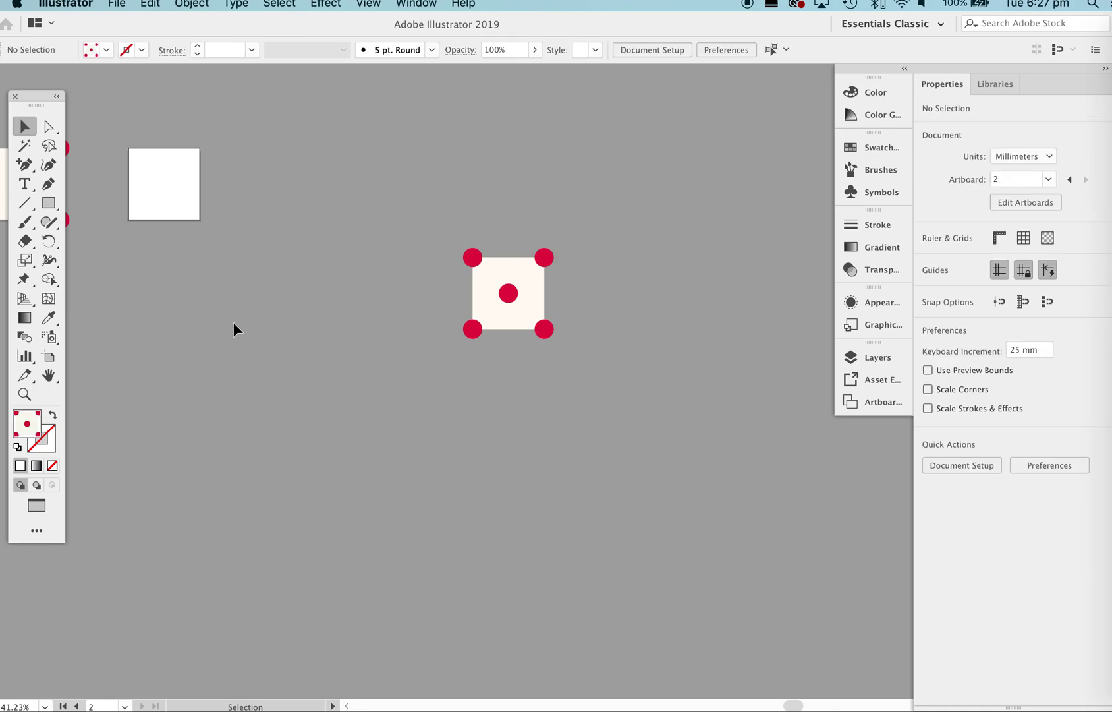